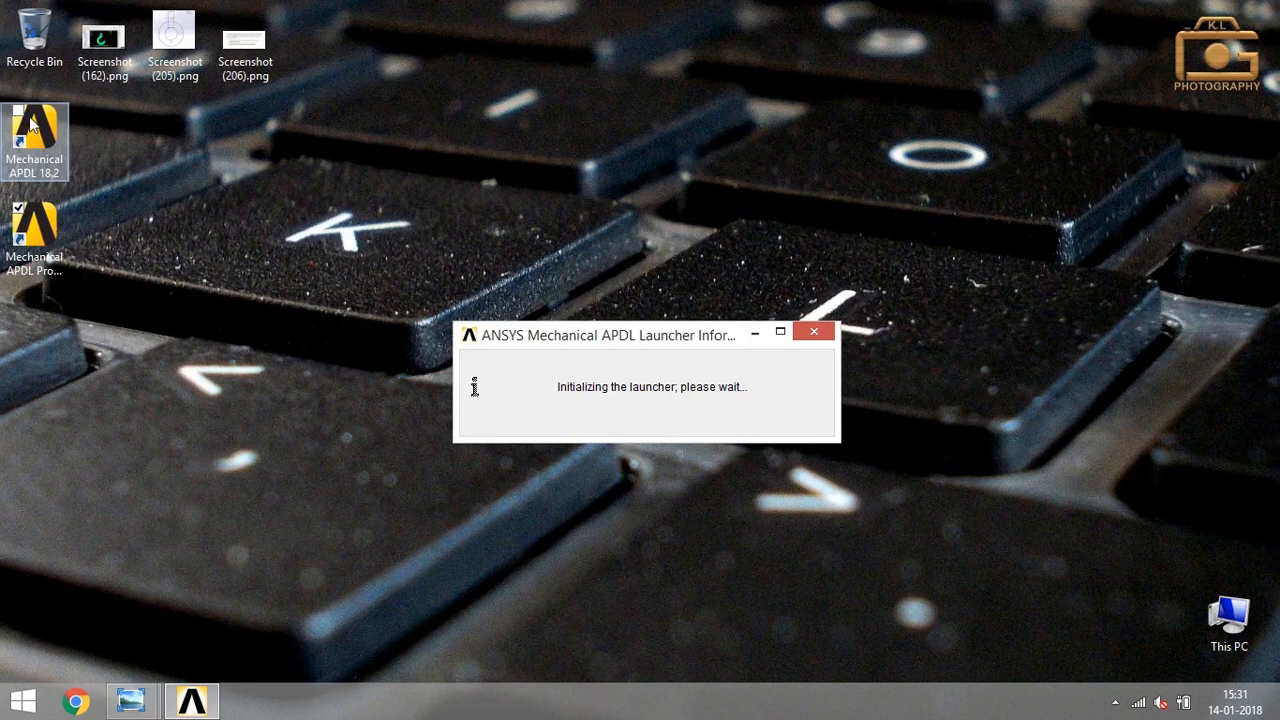
- Set the working directory to E:\Practicals\Ansys\CurvedBeam, run the Curvedbeam job, and maximize the Mechanical APDL window
{"action": "left_click", "coordinate": [210, 220]}
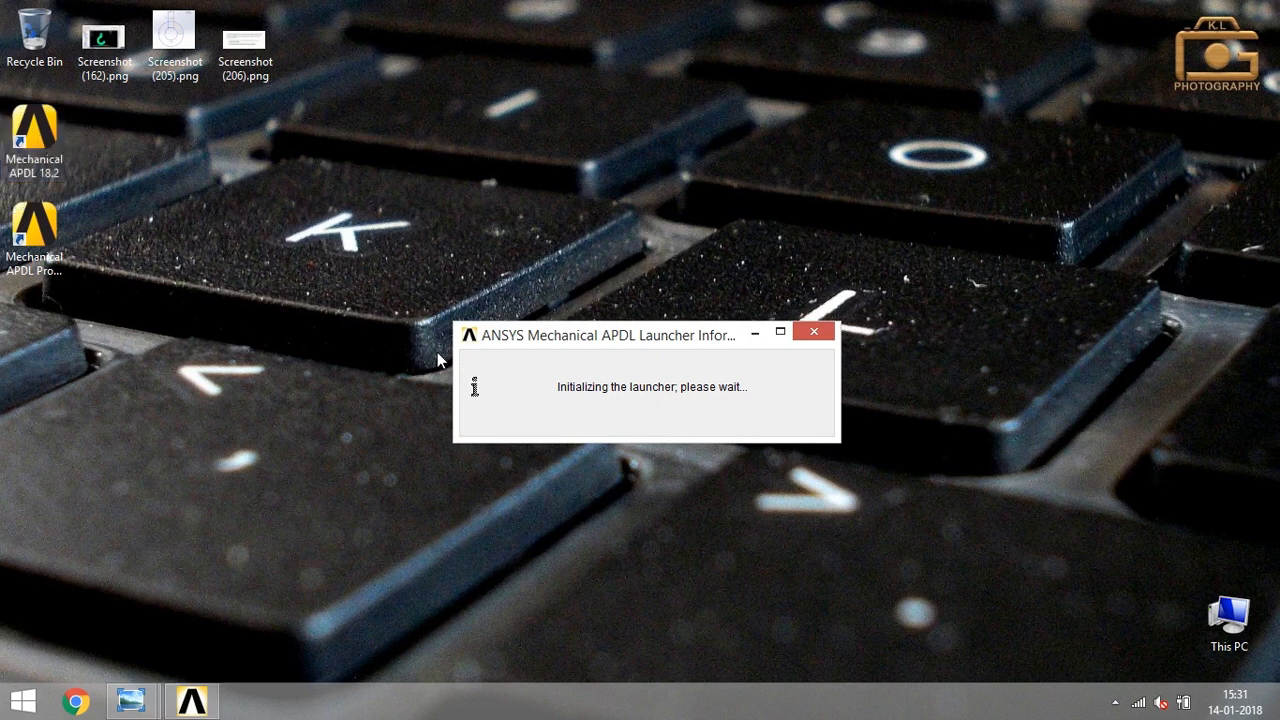
{"action": "left_click_drag", "start_coordinate": [590, 352], "coordinate": [641, 271]}
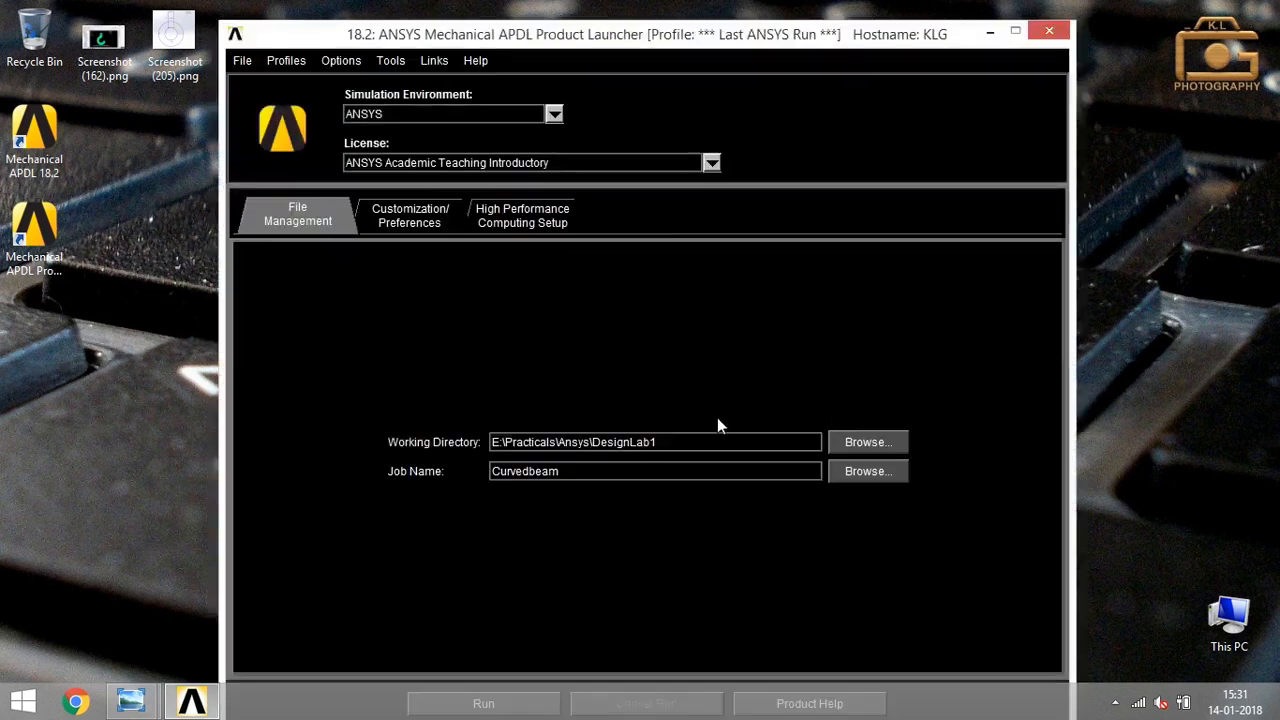
{"action": "key", "text": "BackSpace"}
{"action": "key", "text": "BackSpace"}
{"action": "key", "text": "BackSpace"}
{"action": "key", "text": "BackSpace"}
{"action": "key", "text": "BackSpace"}
{"action": "key", "text": "BackSpace"}
{"action": "key", "text": "BackSpace"}
{"action": "key", "text": "BackSpace"}
{"action": "key", "text": "BackSpace"}
{"action": "key", "text": "BackSpace"}
{"action": "type", "text": "CurvedBeam"}
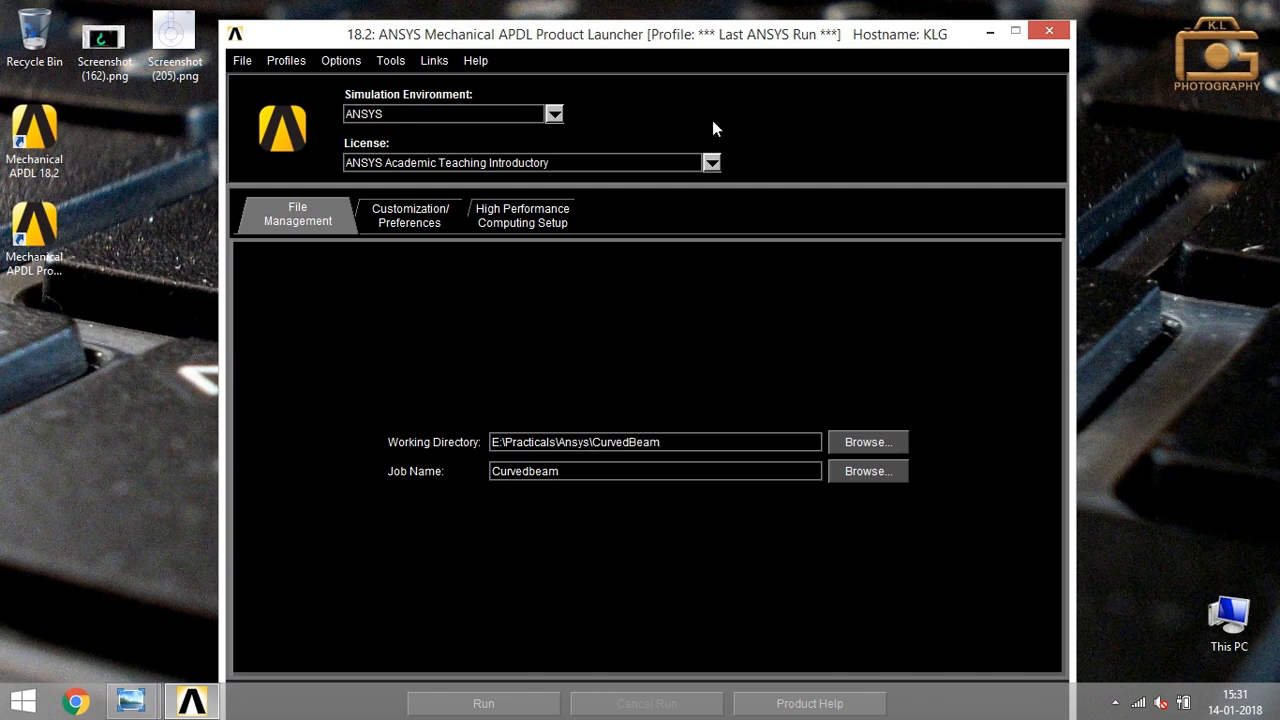
{"action": "left_click_drag", "start_coordinate": [730, 40], "coordinate": [724, 20]}
{"action": "left_click", "coordinate": [470, 683]}
{"action": "left_click", "coordinate": [555, 481]}
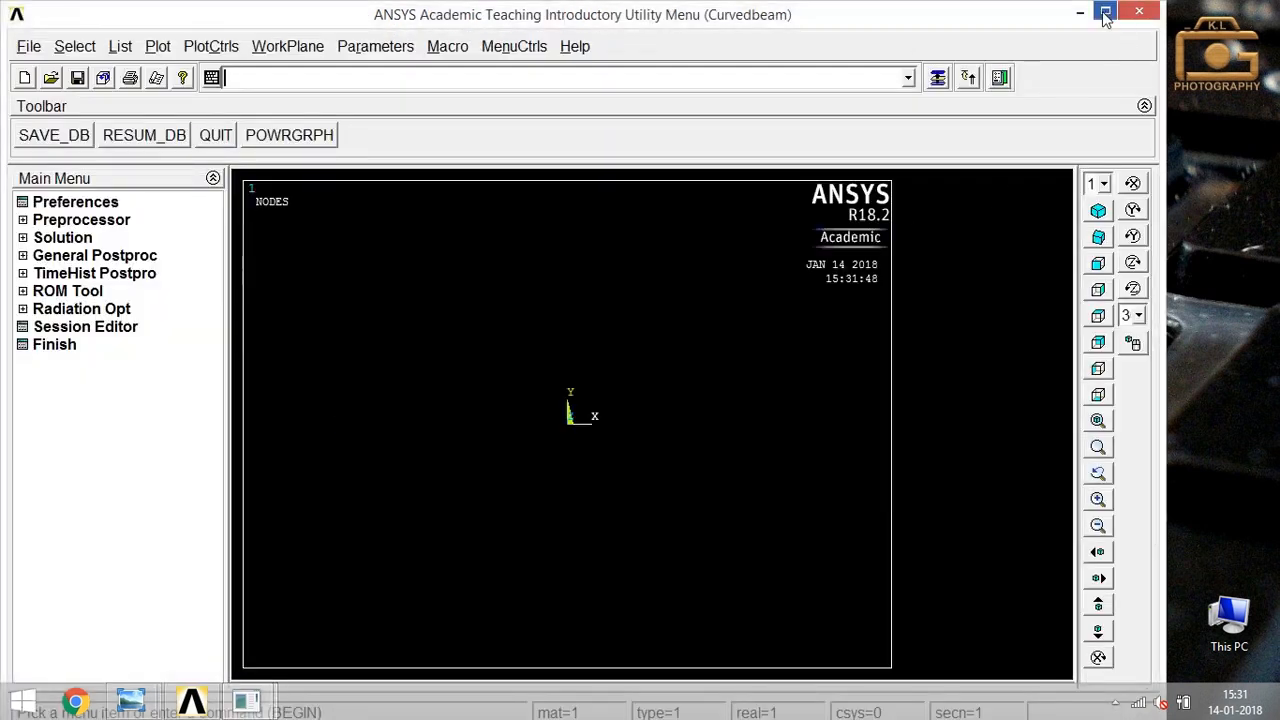
{"action": "left_click", "coordinate": [1105, 10]}
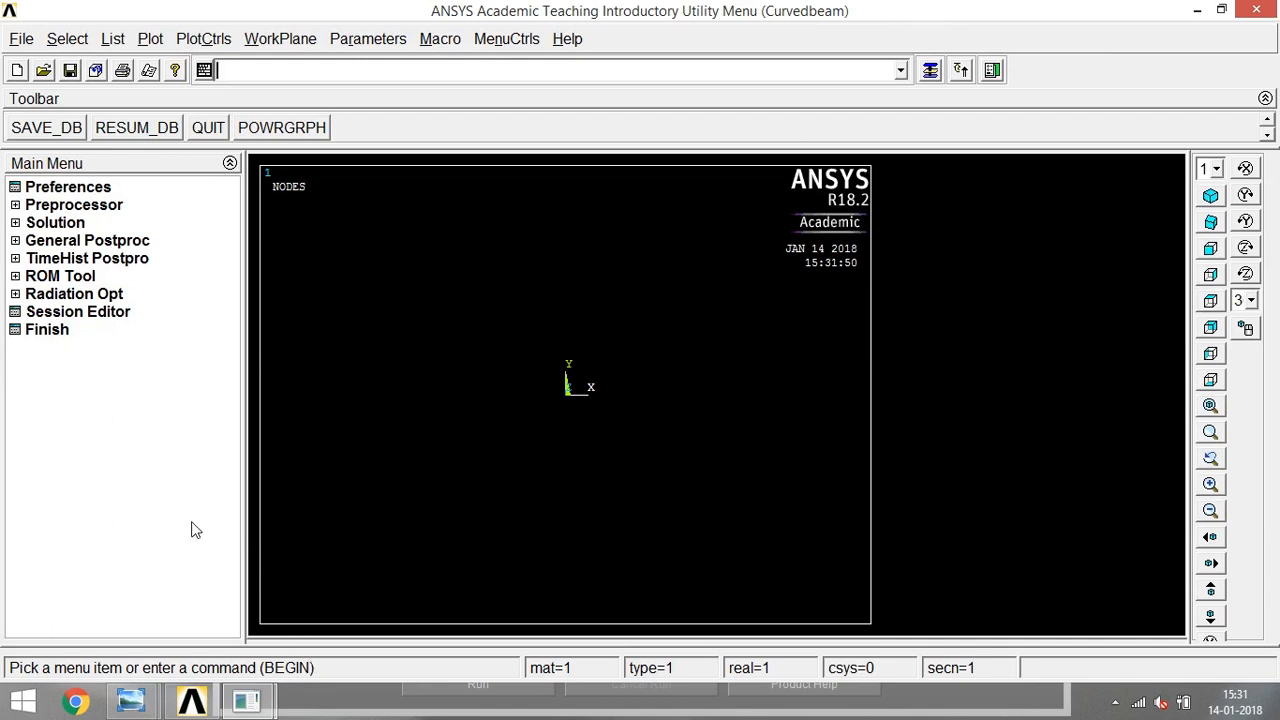
- Examine the reference drawing in Screenshot (205).png for the curved beam's dimensions, material properties, support and load
{"action": "mouse_move", "coordinate": [130, 700]}
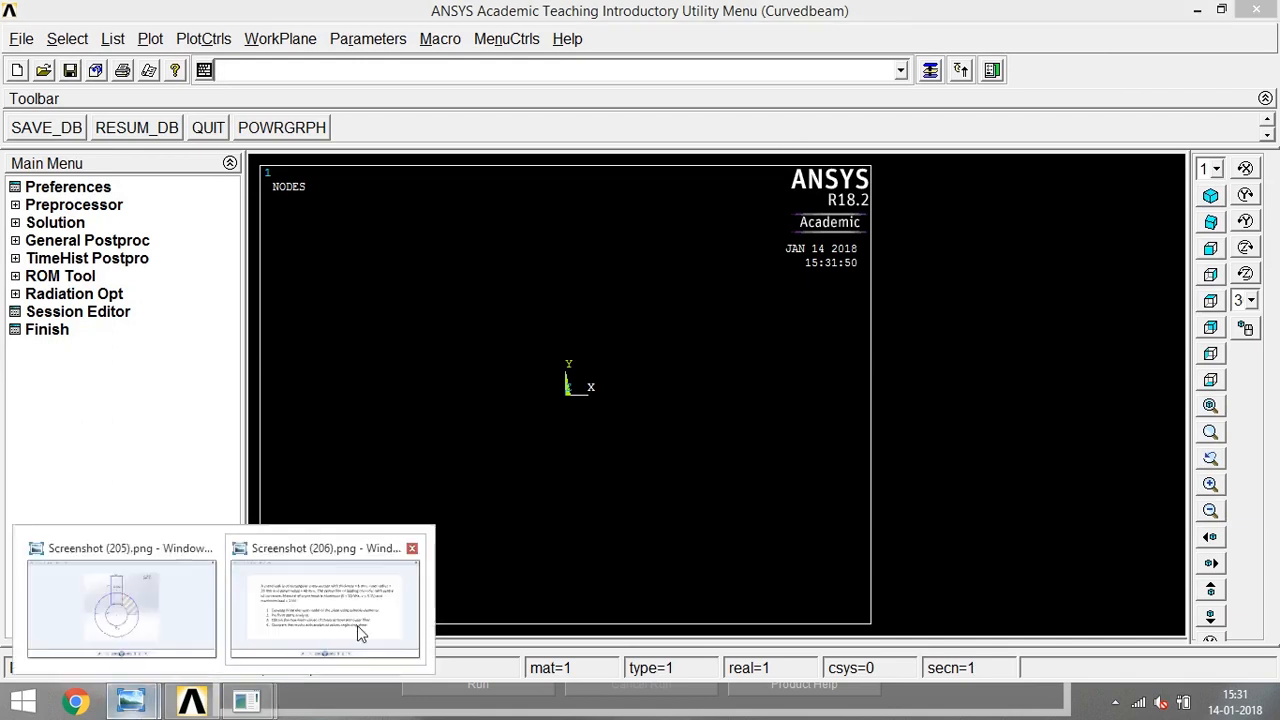
{"action": "left_click", "coordinate": [137, 619]}
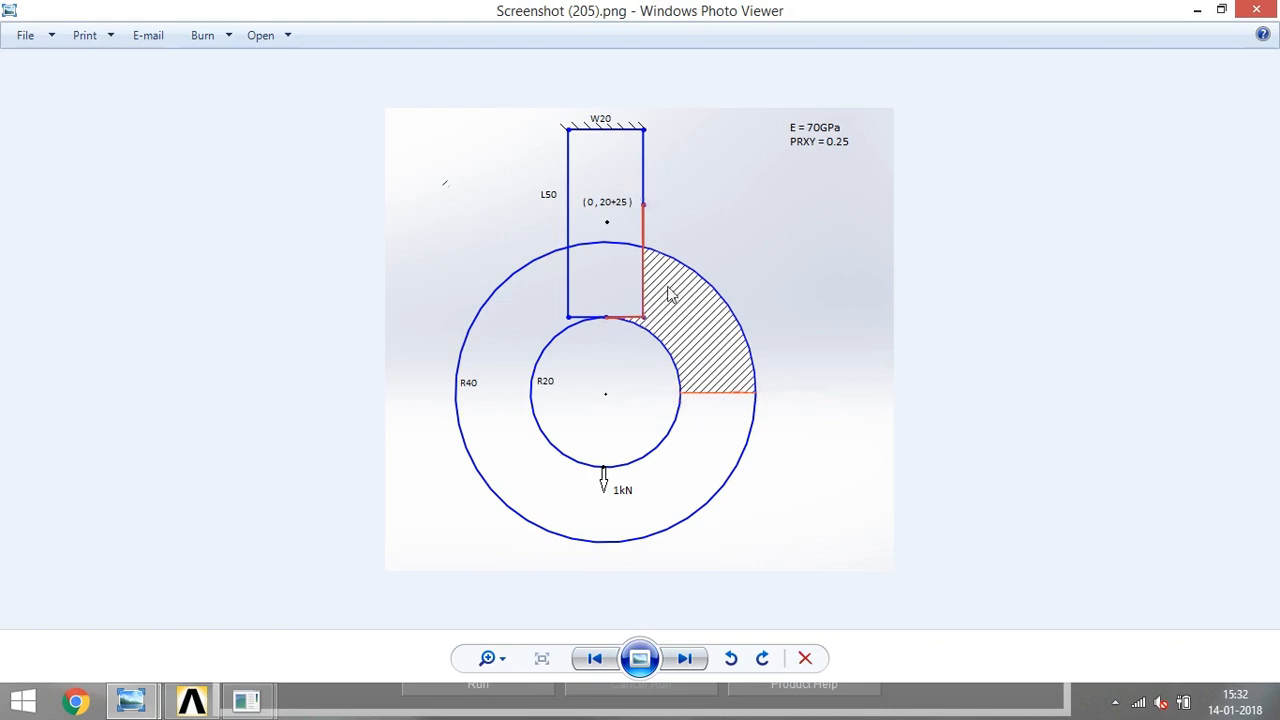
{"action": "left_click", "coordinate": [1197, 10]}
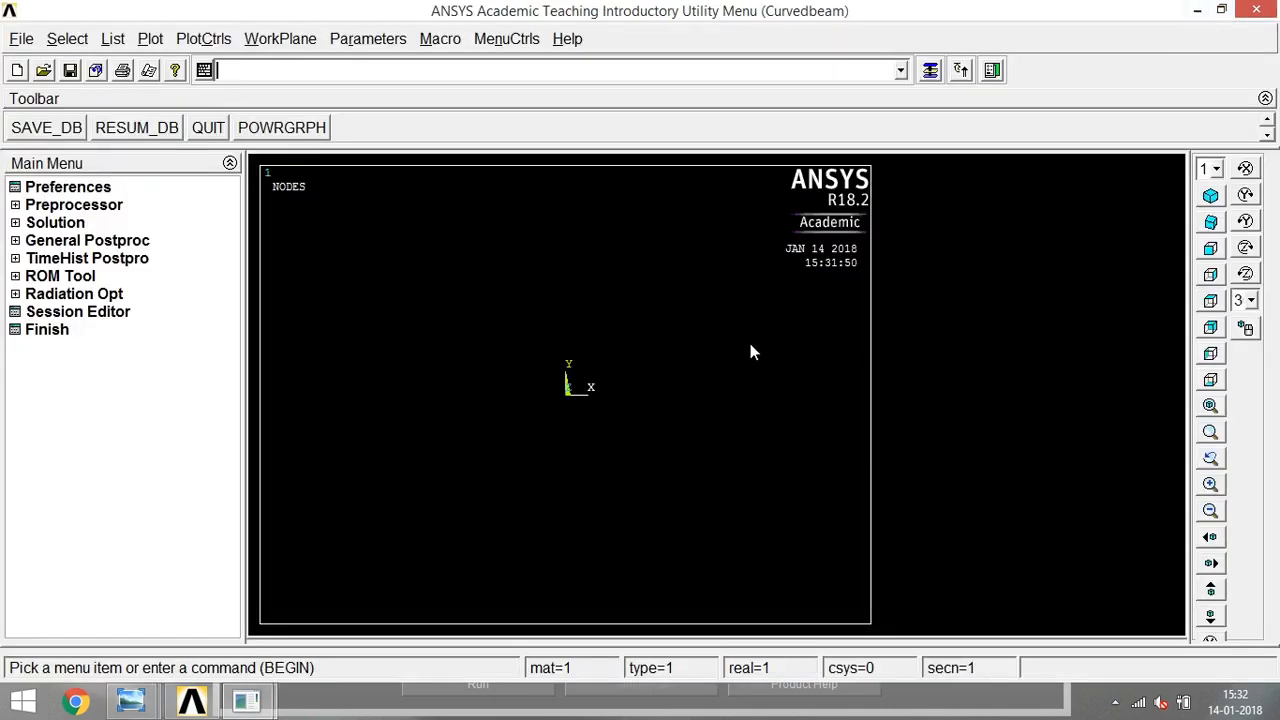
{"action": "left_click", "coordinate": [64, 188]}
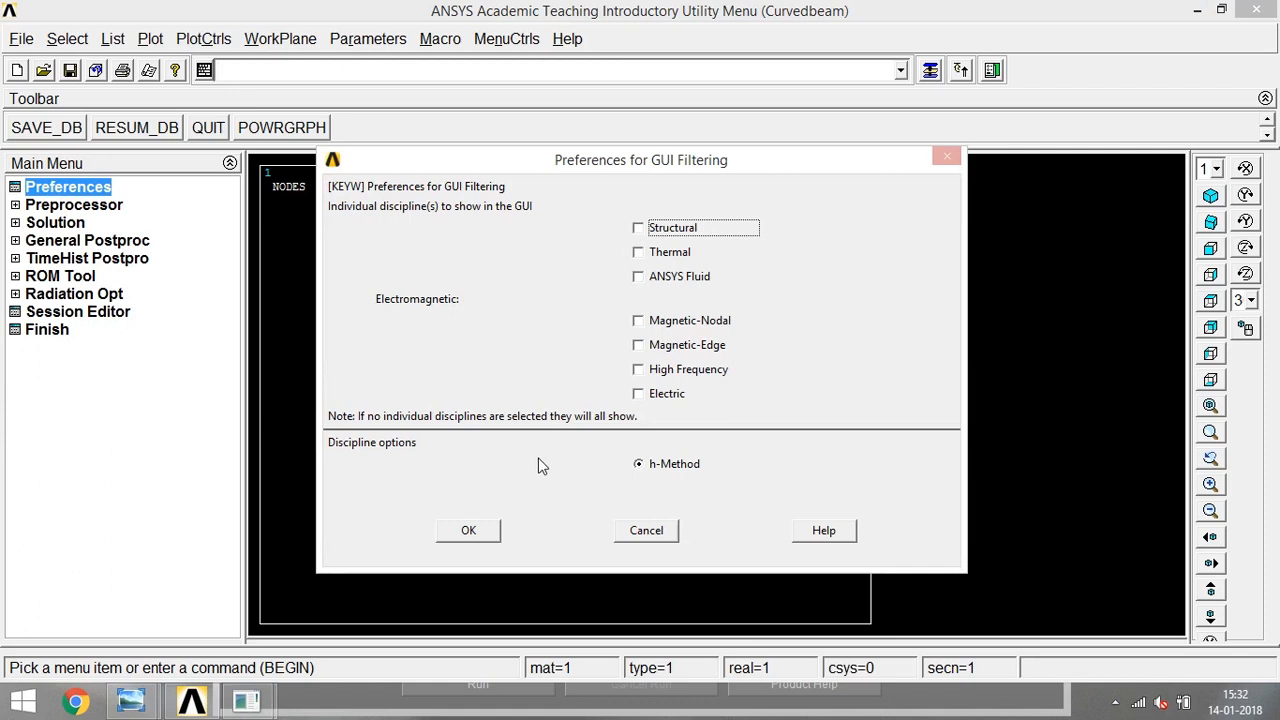
{"action": "left_click", "coordinate": [487, 527]}
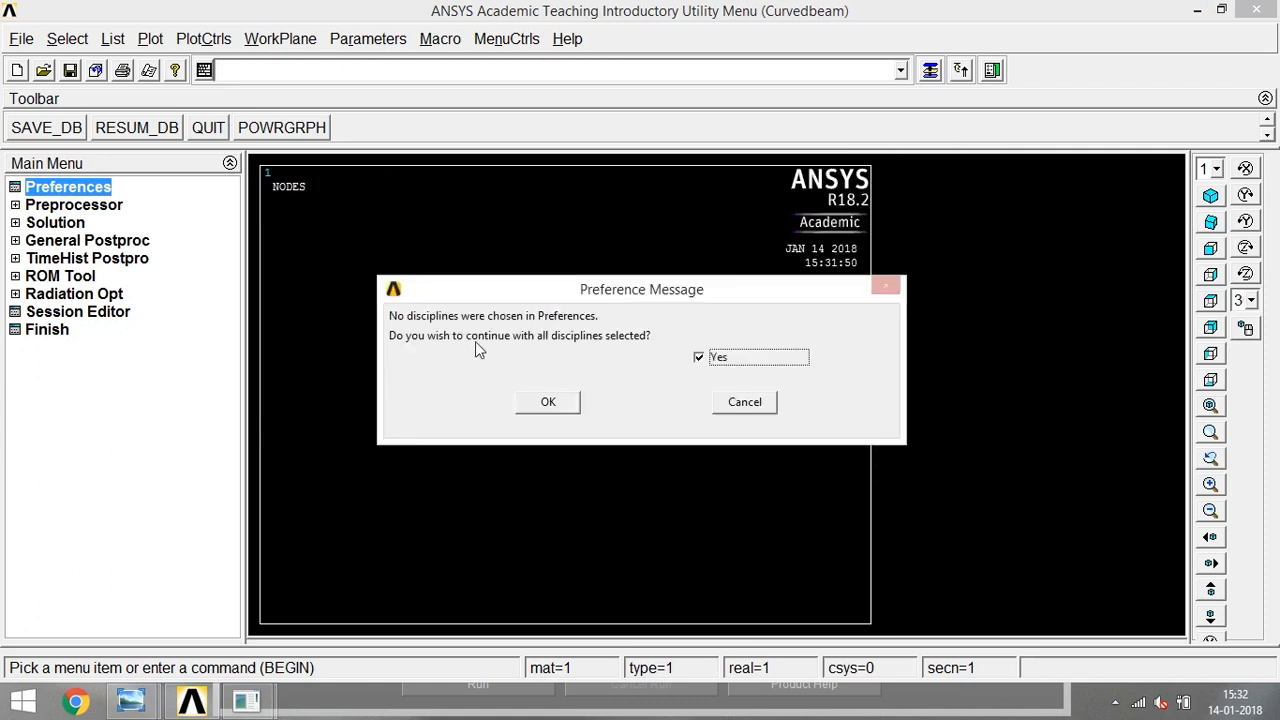
{"action": "left_click", "coordinate": [737, 406]}
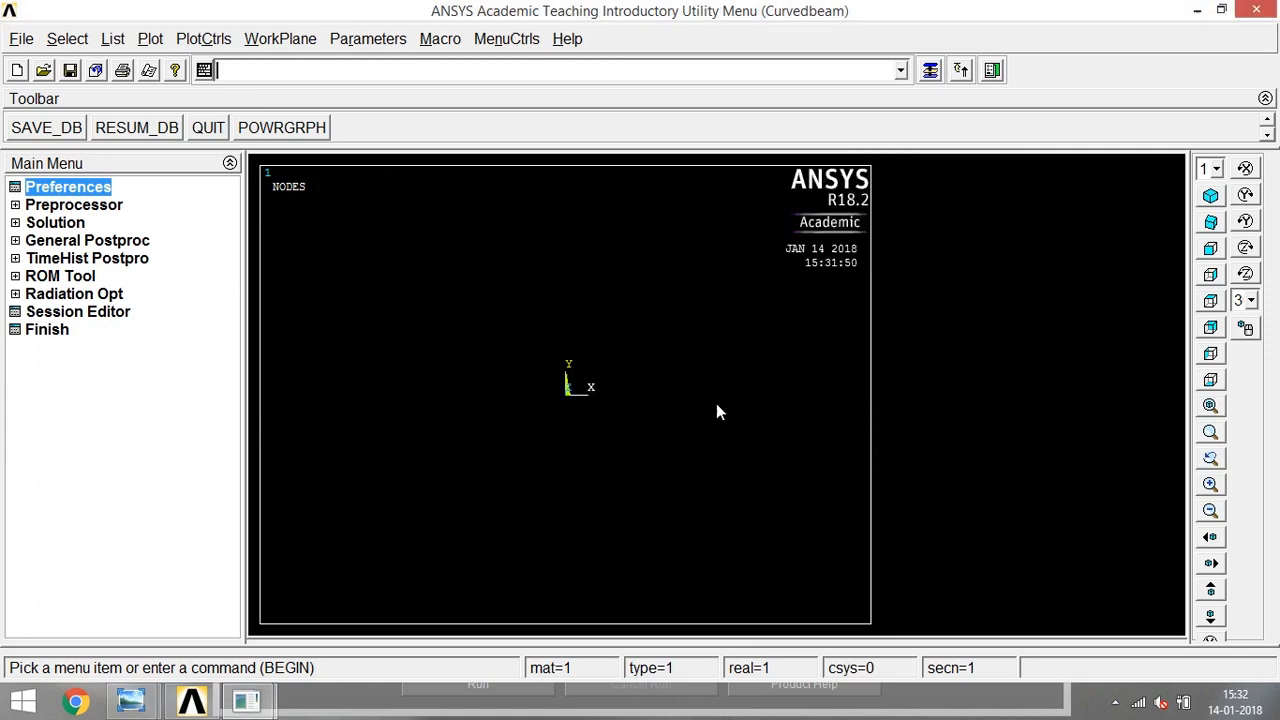
- Add the Solid 8 node 183 element as element type 1 in the preprocessor
{"action": "left_click", "coordinate": [72, 205]}
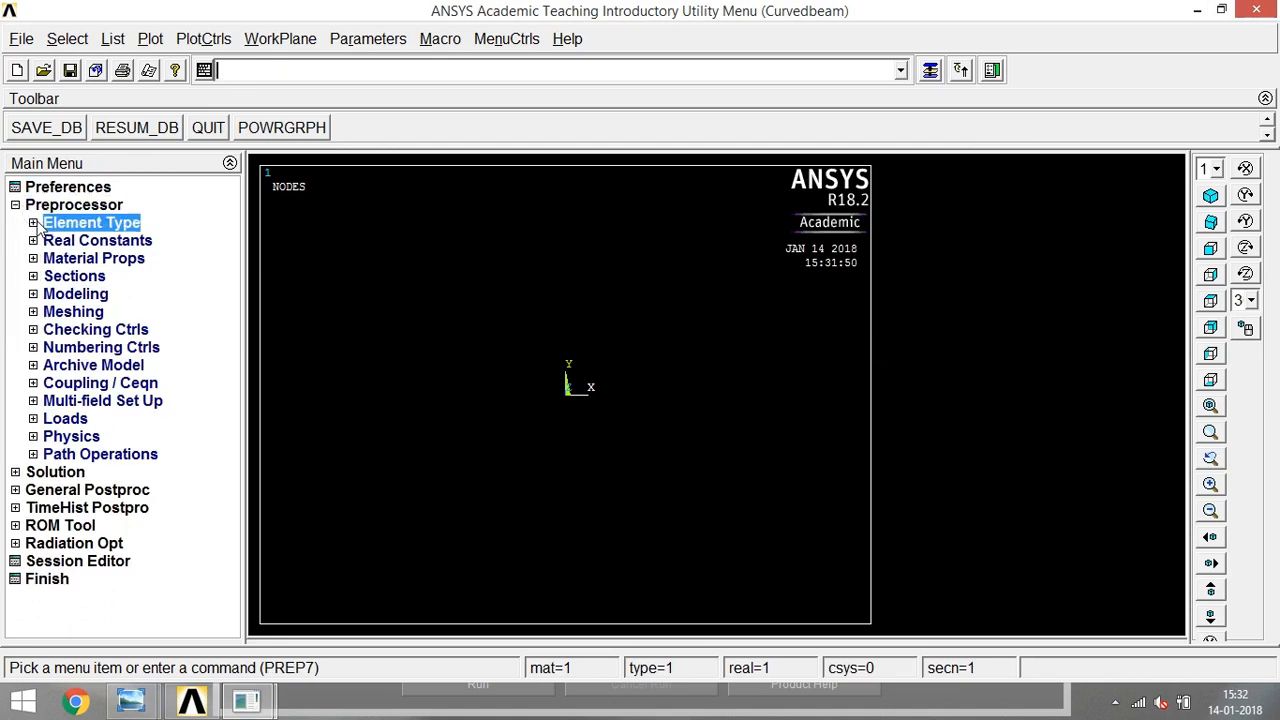
{"action": "left_click", "coordinate": [40, 224]}
{"action": "left_click", "coordinate": [110, 242]}
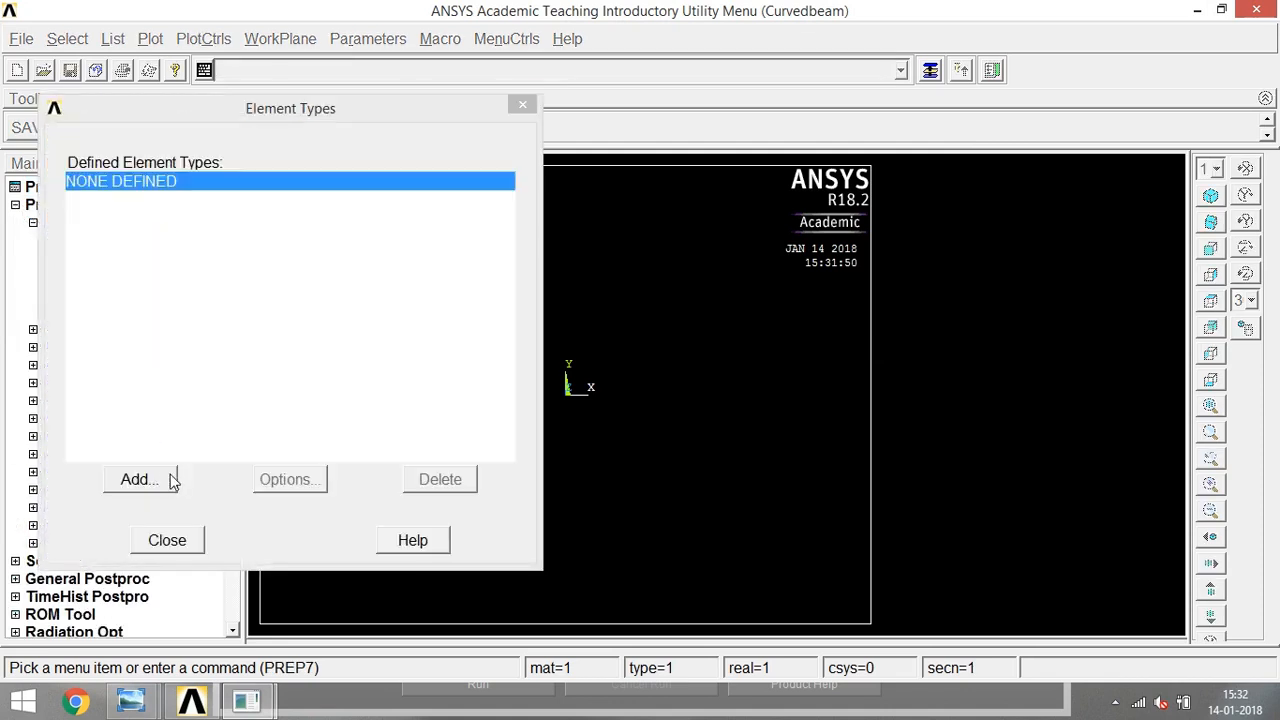
{"action": "left_click", "coordinate": [139, 480]}
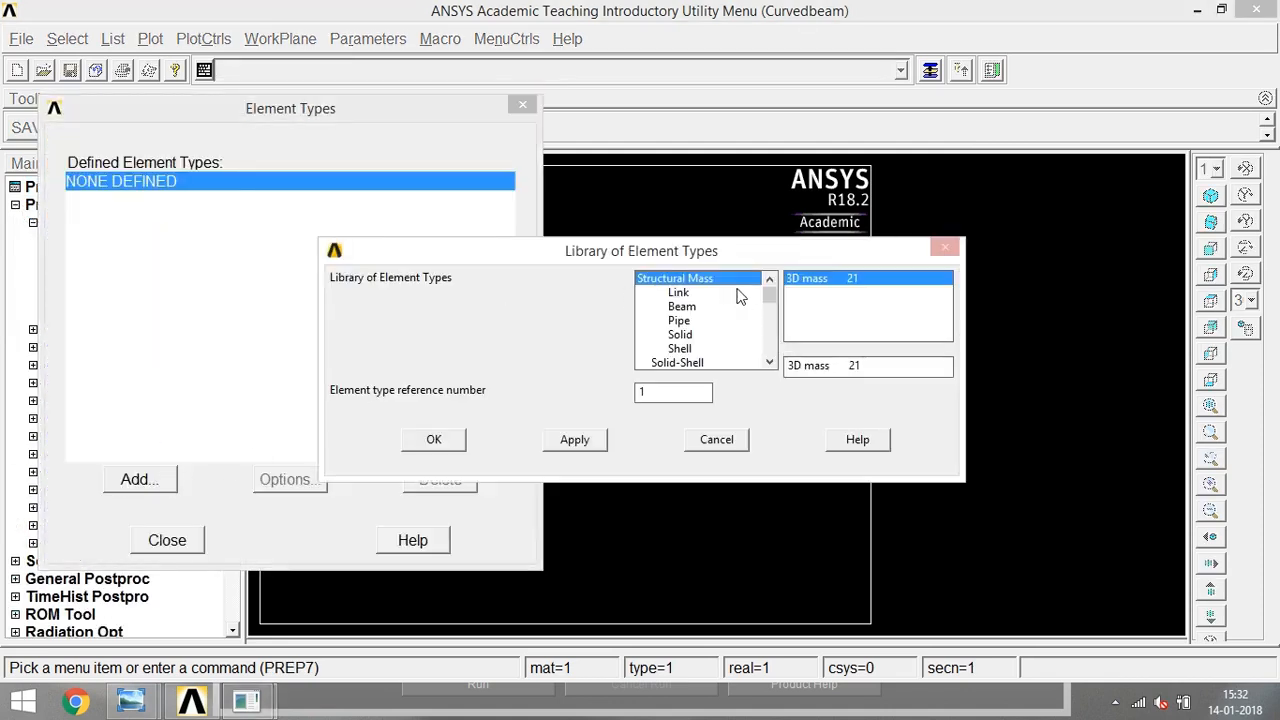
{"action": "left_click", "coordinate": [684, 336]}
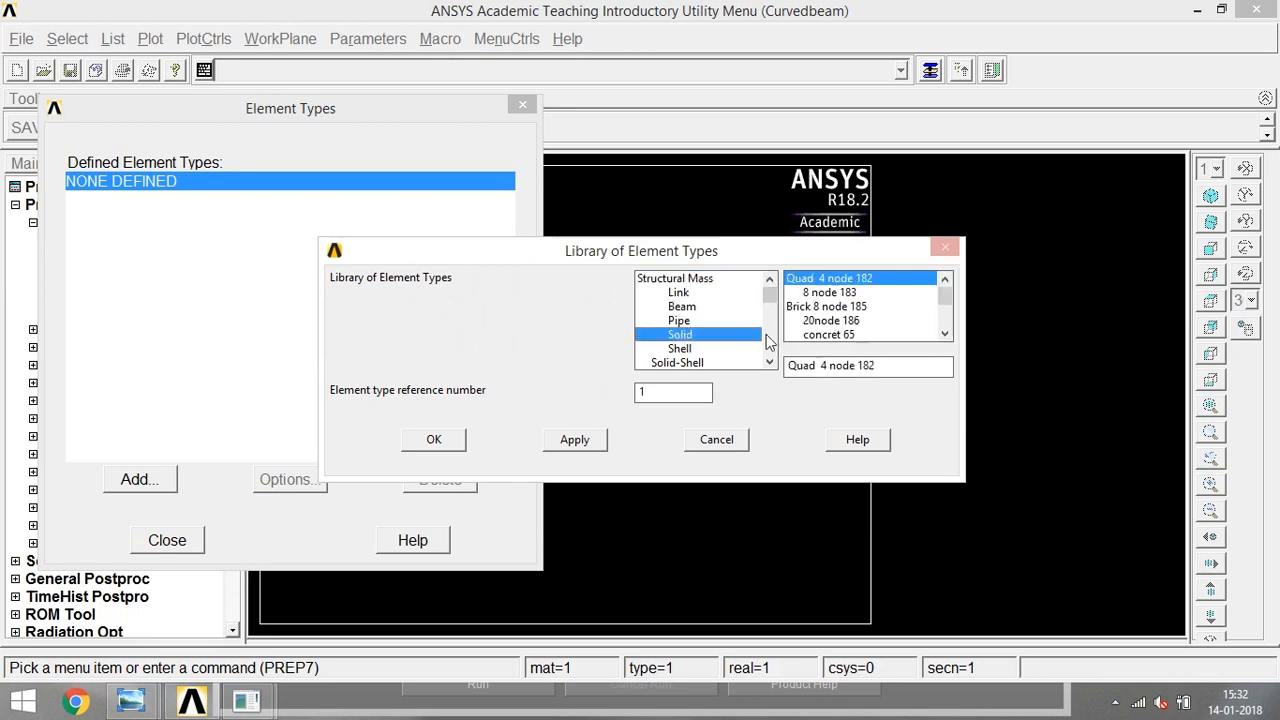
{"action": "left_click", "coordinate": [836, 293]}
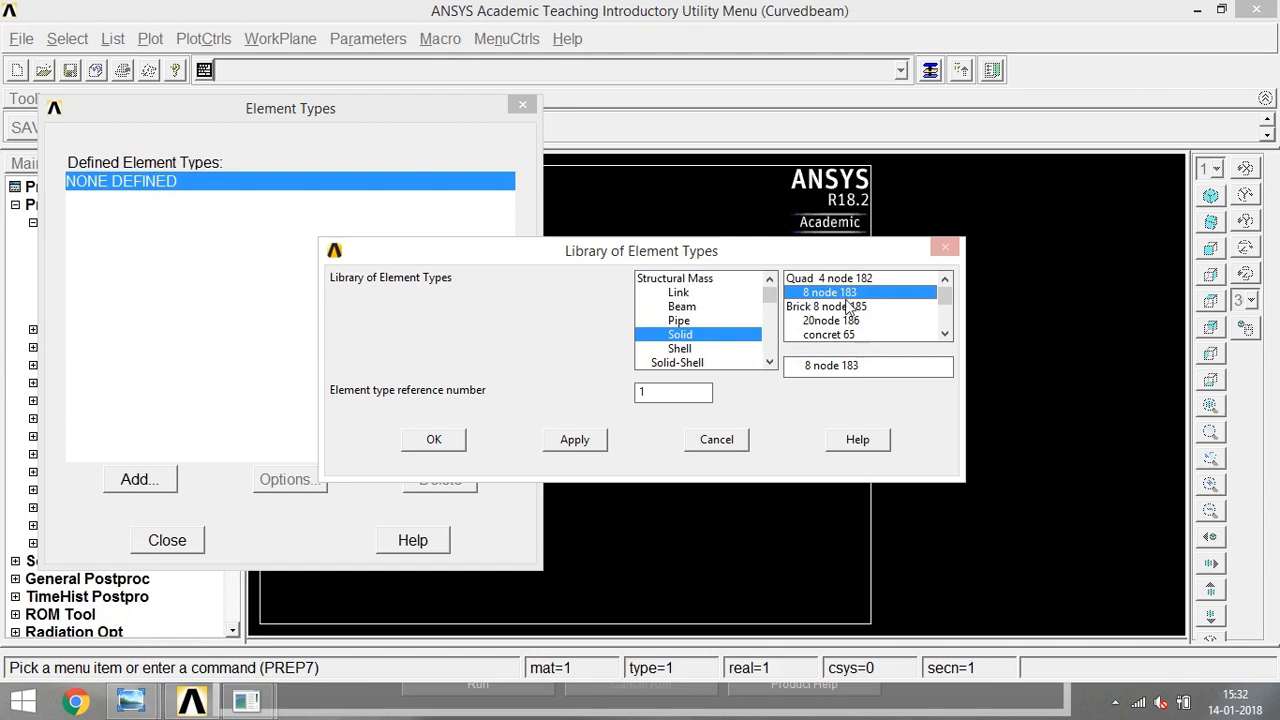
{"action": "left_click", "coordinate": [437, 445]}
- Set the PLANE183 element behavior to plane stress with thickness and close the element type definitions
{"action": "left_click", "coordinate": [299, 496]}
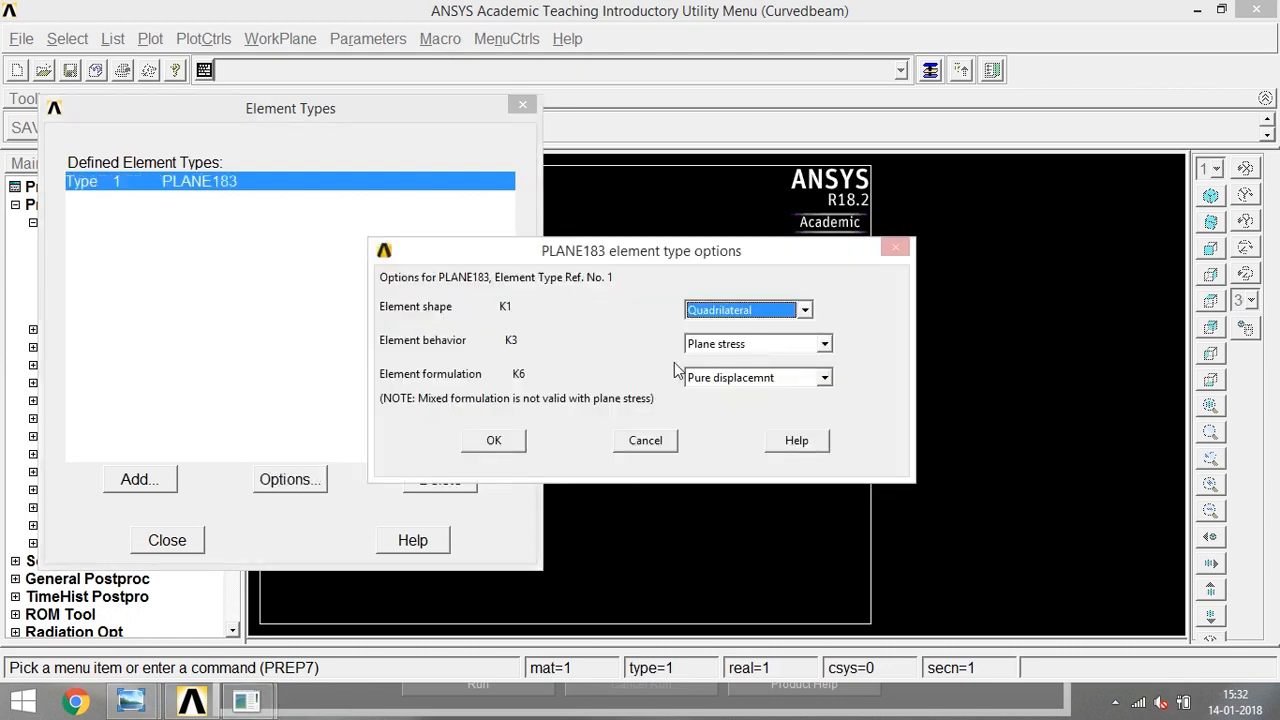
{"action": "left_click", "coordinate": [746, 343]}
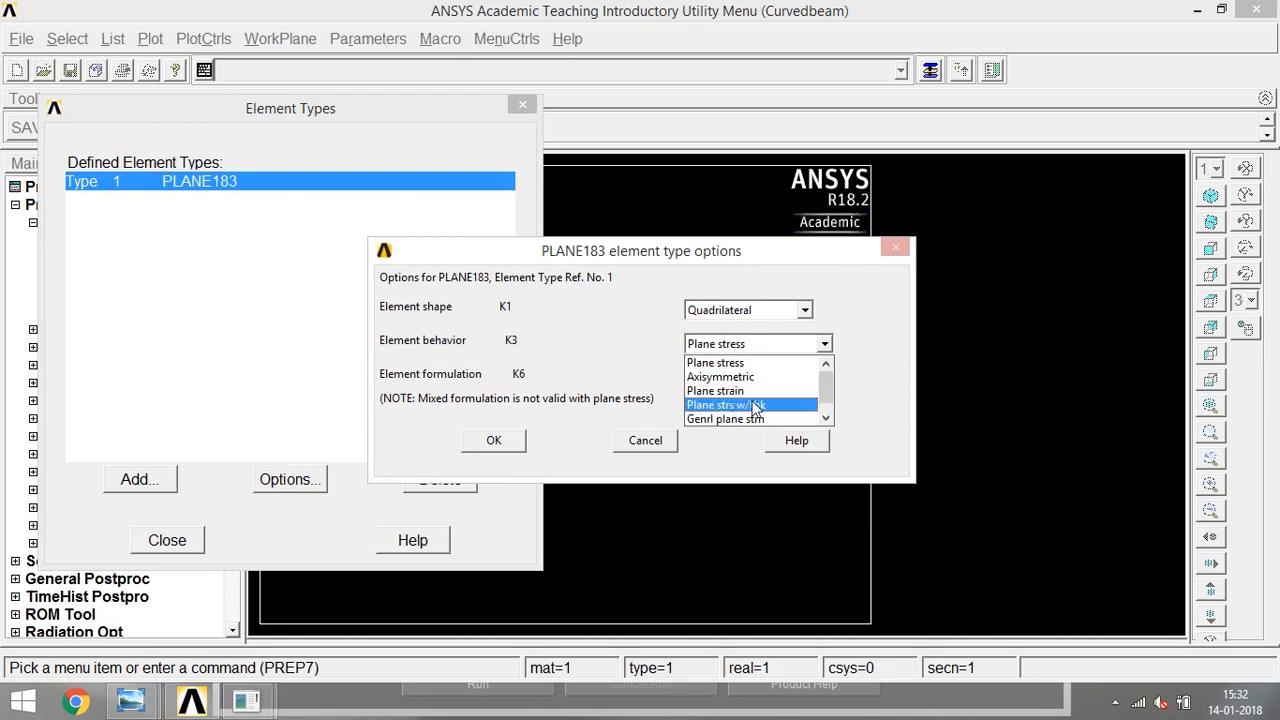
{"action": "left_click", "coordinate": [745, 406]}
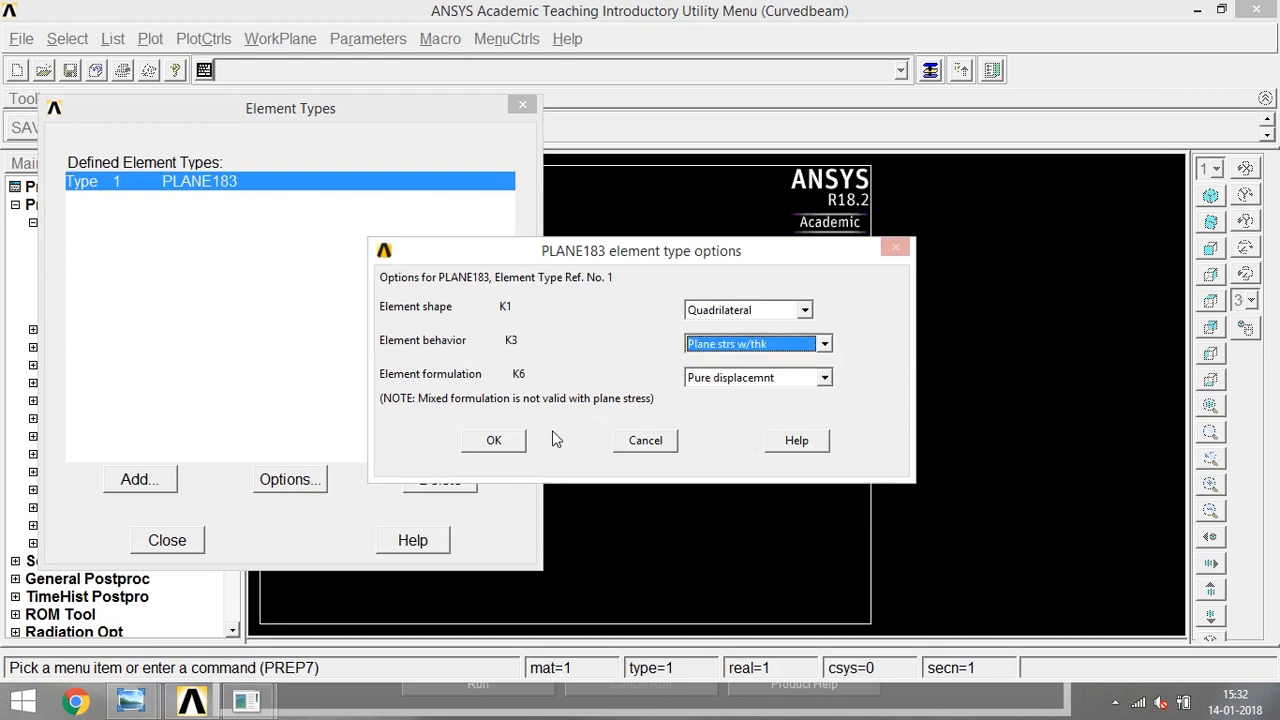
{"action": "left_click", "coordinate": [501, 446]}
{"action": "left_click", "coordinate": [196, 544]}
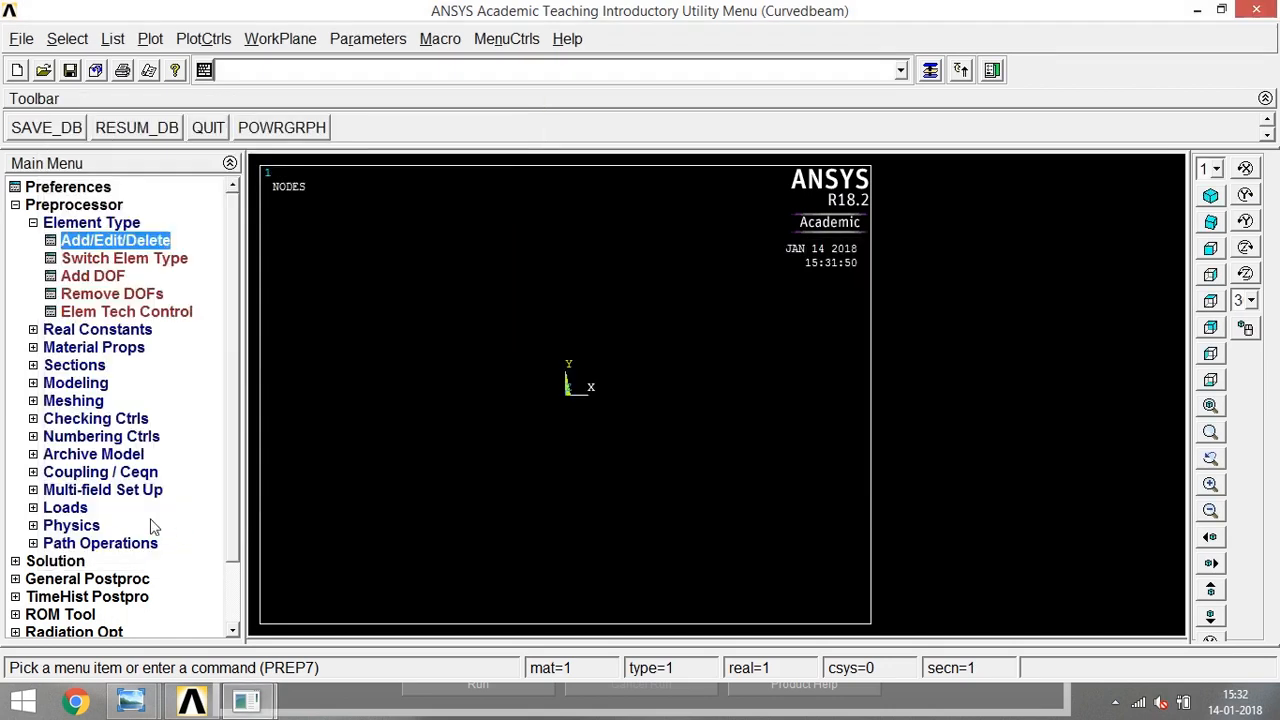
- Define real constant set 1 for the PLANE183 element with a thickness of 6
{"action": "left_click", "coordinate": [33, 329]}
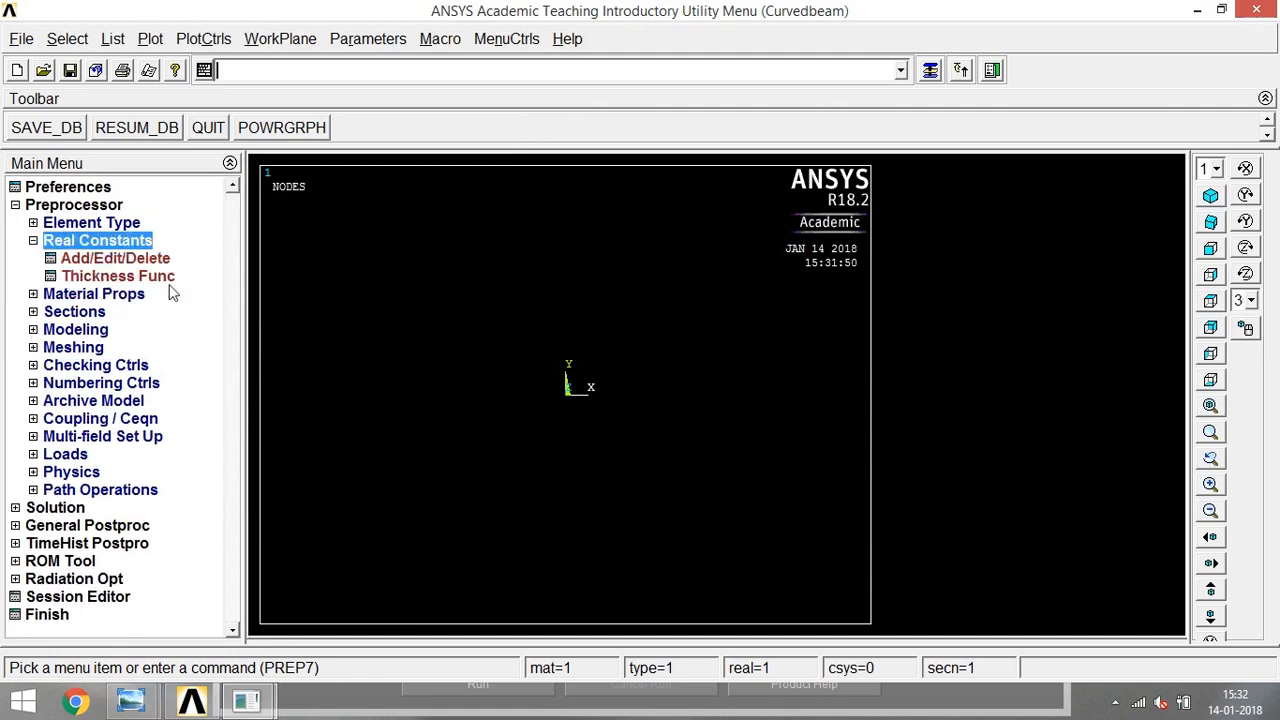
{"action": "left_click", "coordinate": [129, 262]}
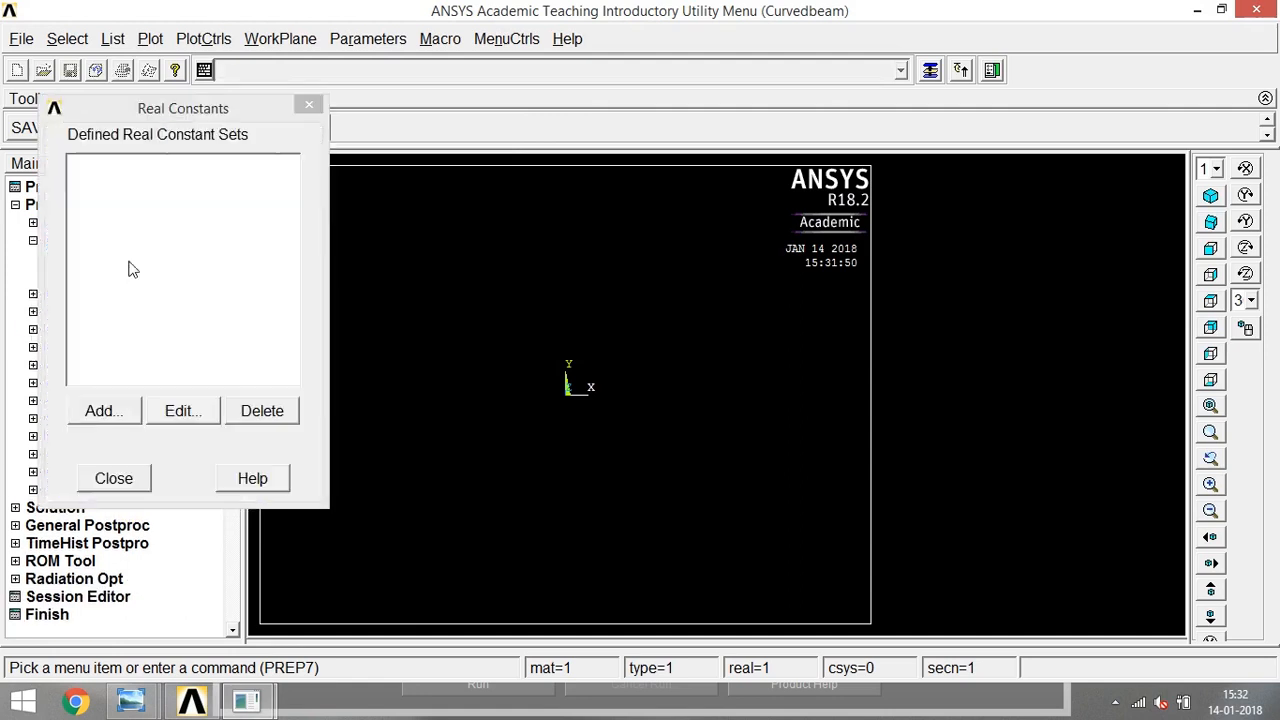
{"action": "left_click", "coordinate": [124, 414]}
{"action": "left_click", "coordinate": [111, 478]}
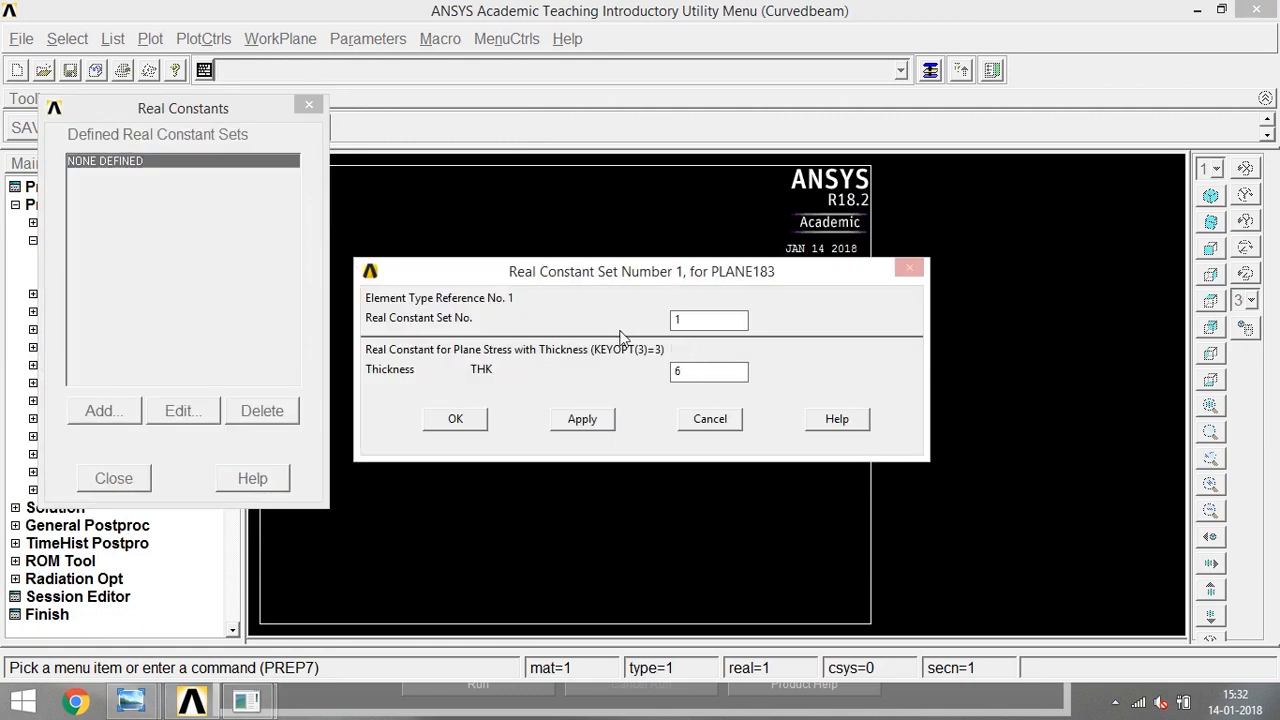
{"action": "left_click", "coordinate": [452, 420]}
{"action": "left_click", "coordinate": [114, 479]}
- Define material 1 as structural linear elastic isotropic with EX 70e3 and PRXY 0.25
{"action": "left_click", "coordinate": [34, 295]}
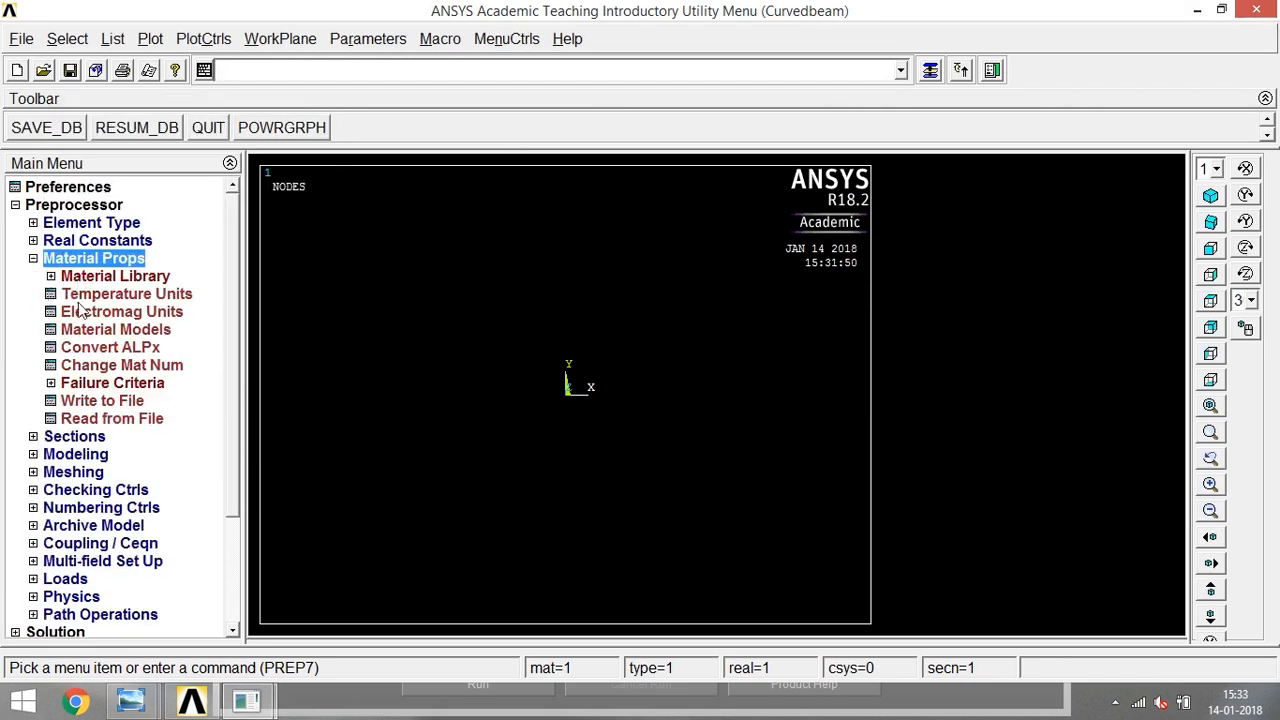
{"action": "left_click", "coordinate": [86, 332]}
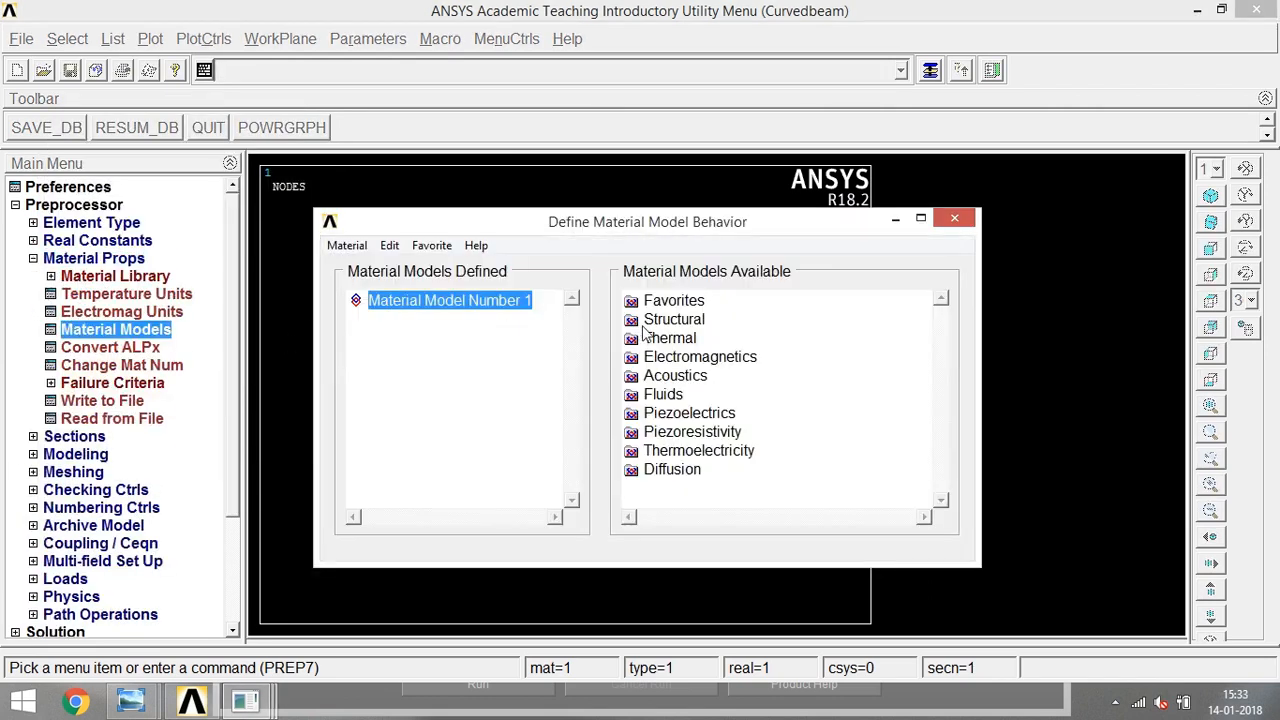
{"action": "double_click", "coordinate": [665, 321]}
{"action": "double_click", "coordinate": [692, 340]}
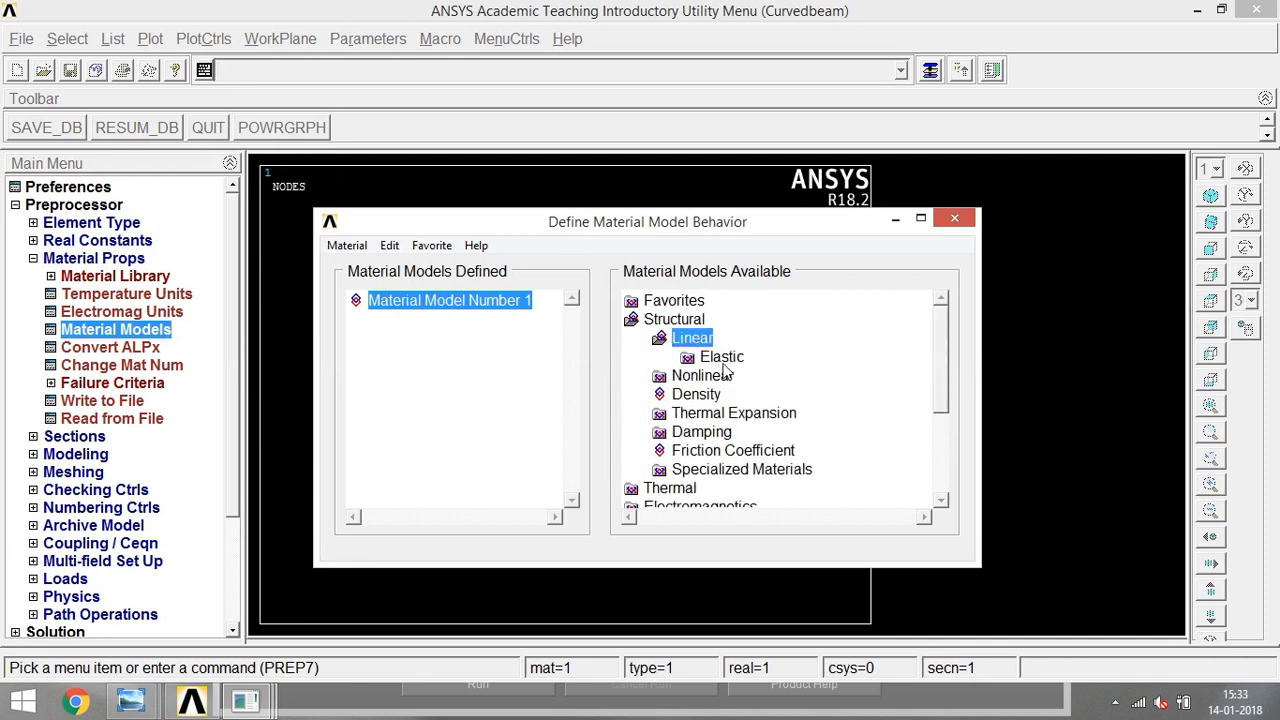
{"action": "double_click", "coordinate": [721, 357]}
{"action": "double_click", "coordinate": [763, 384]}
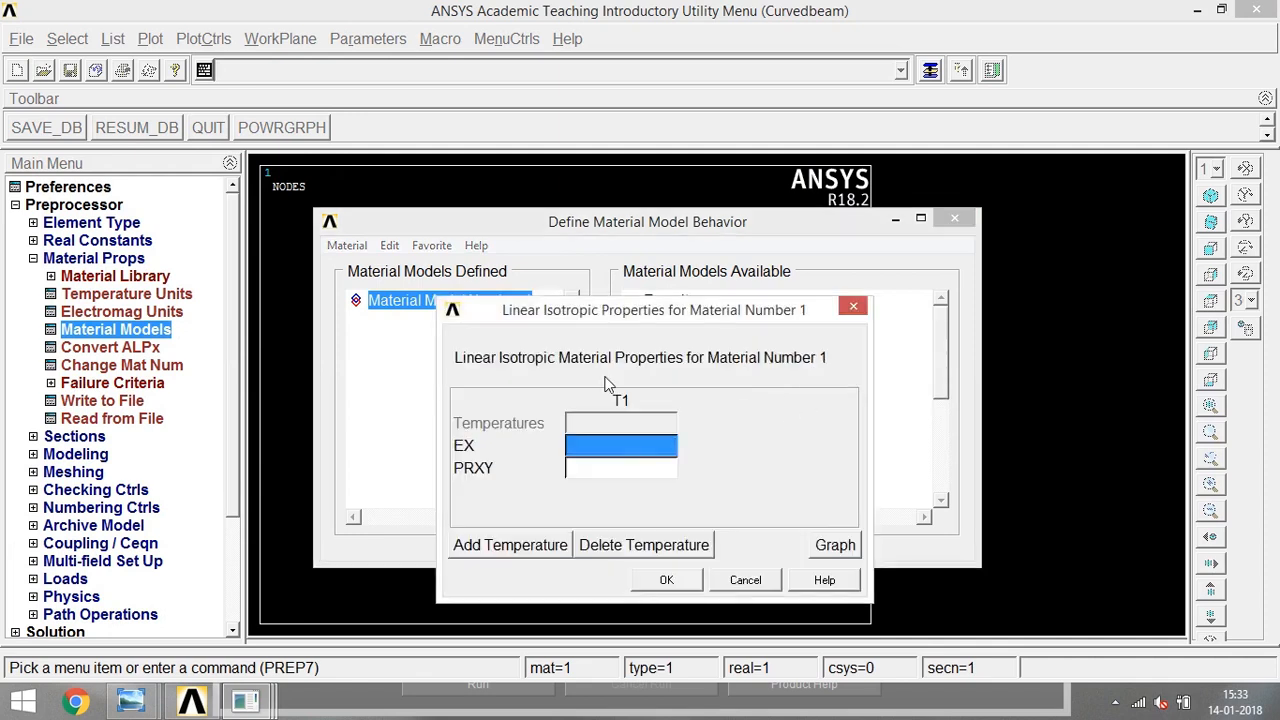
{"action": "left_click_drag", "start_coordinate": [655, 320], "coordinate": [680, 294]}
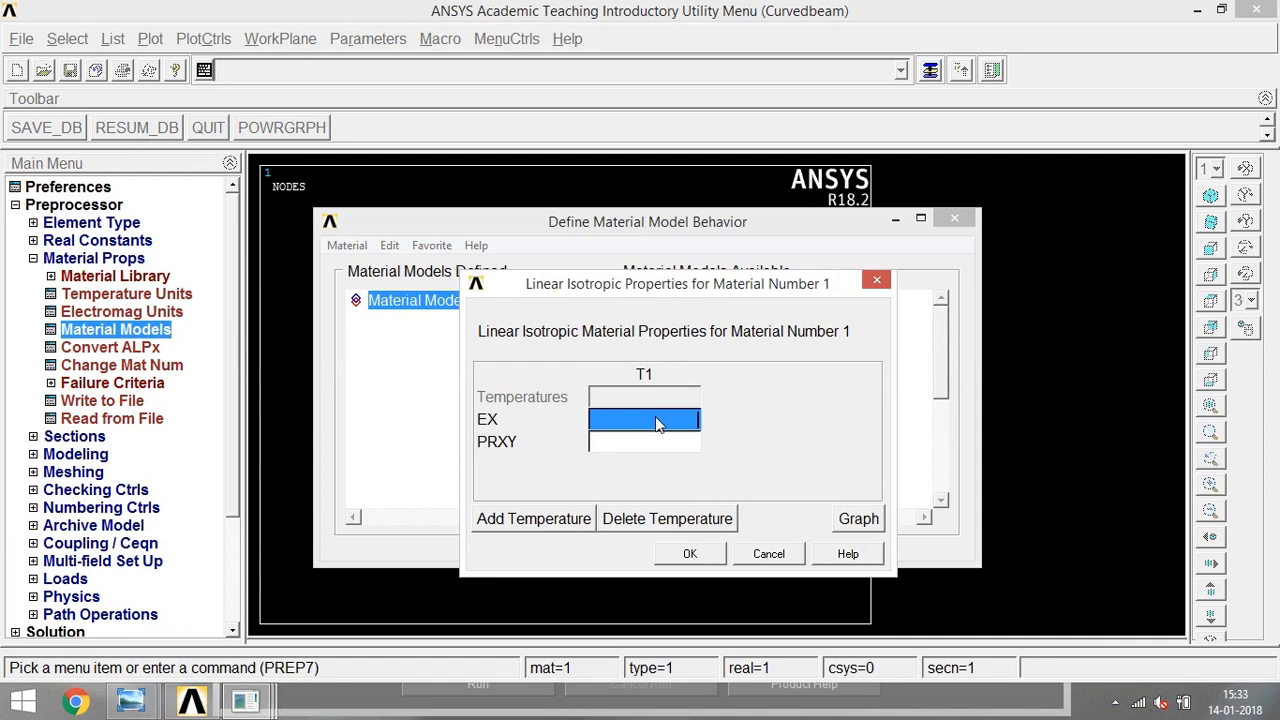
{"action": "left_click", "coordinate": [655, 418]}
{"action": "type", "text": "70e3"}
{"action": "left_click", "coordinate": [667, 446]}
{"action": "type", "text": "0.25"}
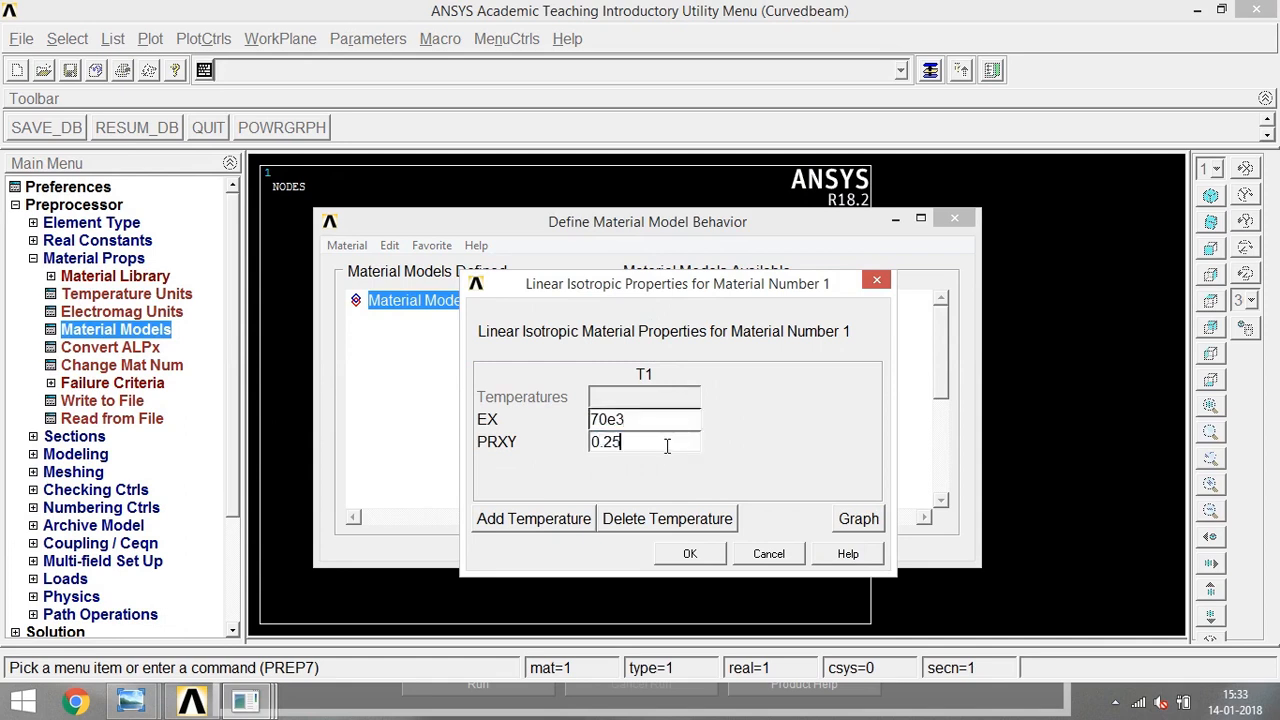
{"action": "left_click", "coordinate": [691, 553]}
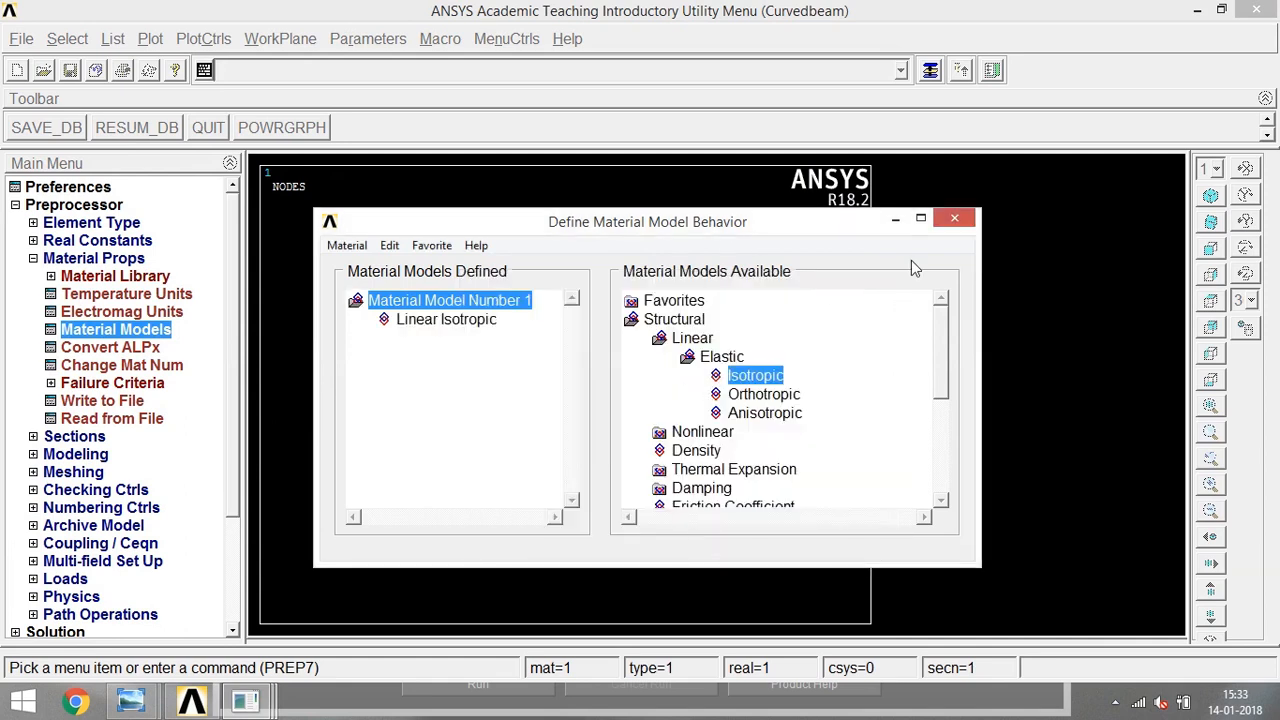
{"action": "left_click", "coordinate": [955, 219]}
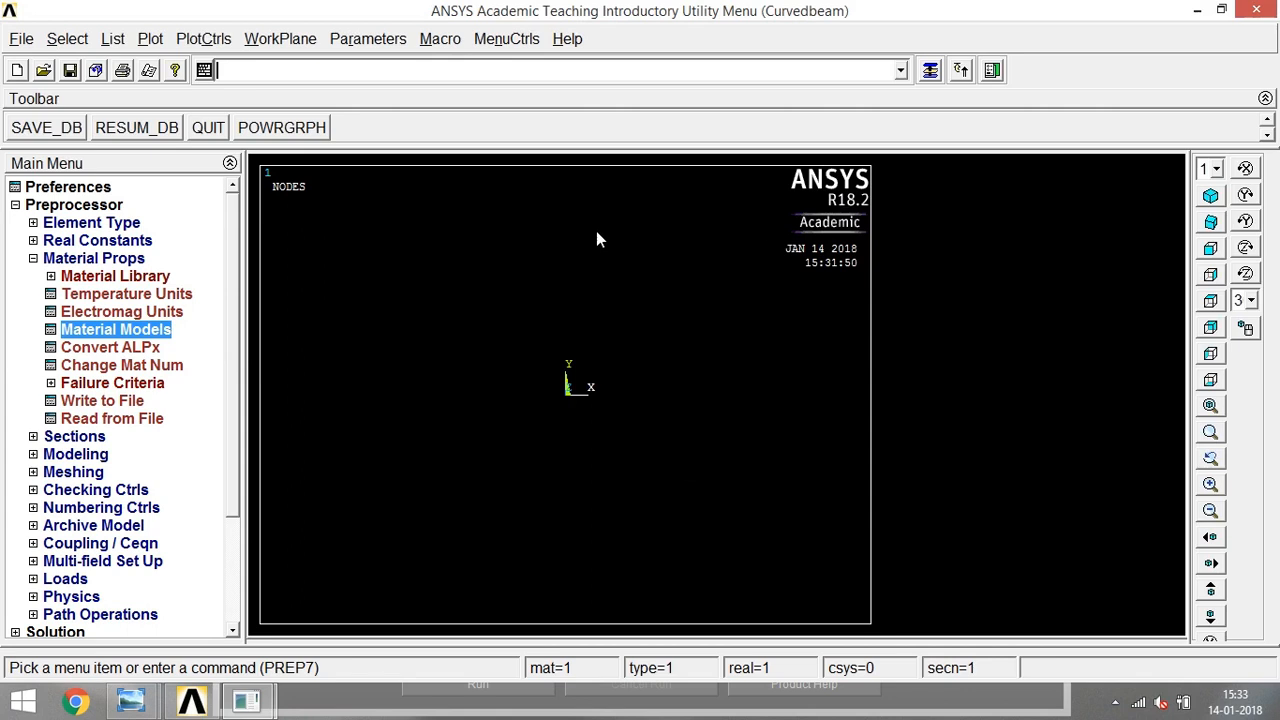
- Create a full annular area centred at the origin with radii of 20 and 40
{"action": "left_click", "coordinate": [33, 258]}
{"action": "left_click", "coordinate": [33, 294]}
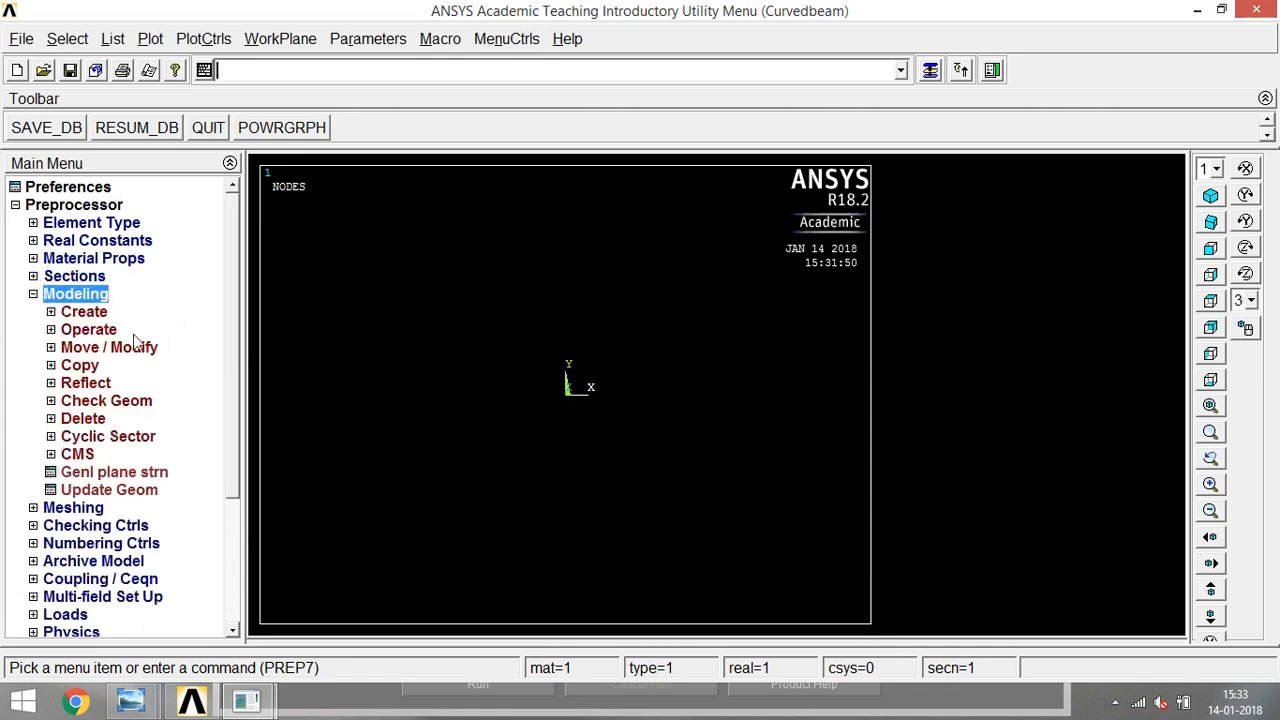
{"action": "left_click", "coordinate": [56, 312]}
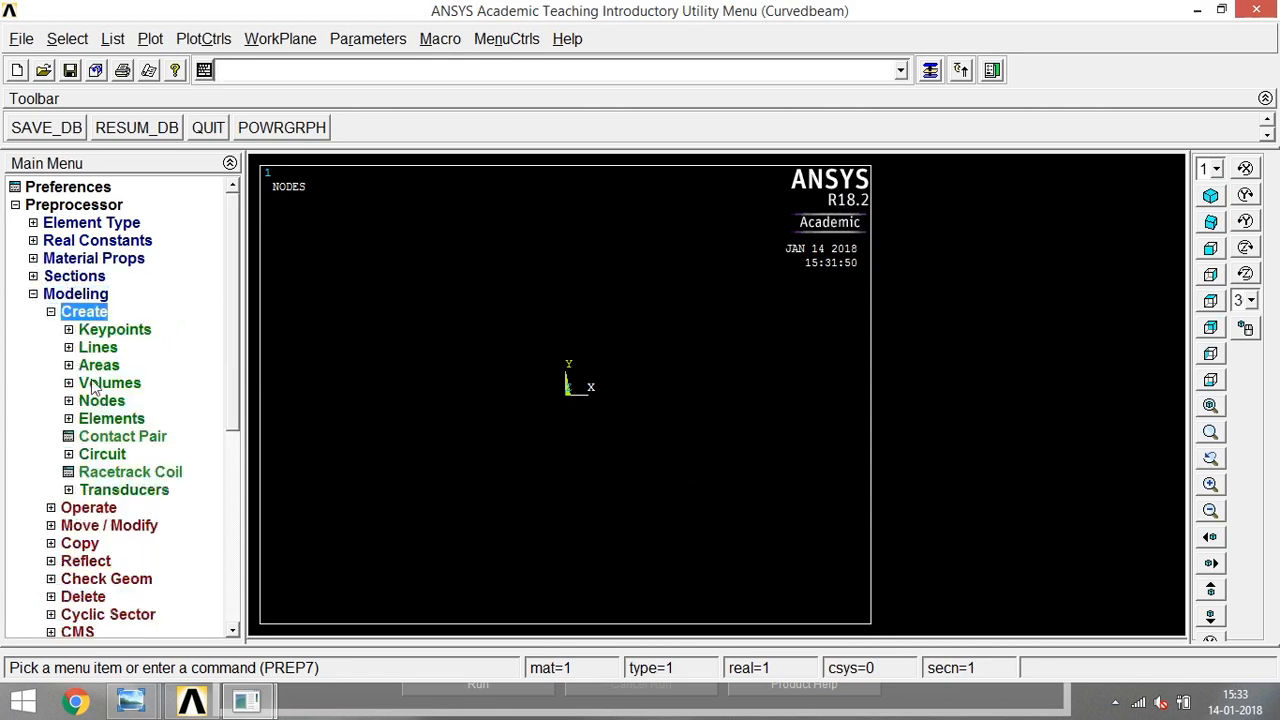
{"action": "left_click", "coordinate": [69, 366]}
{"action": "left_click", "coordinate": [93, 418]}
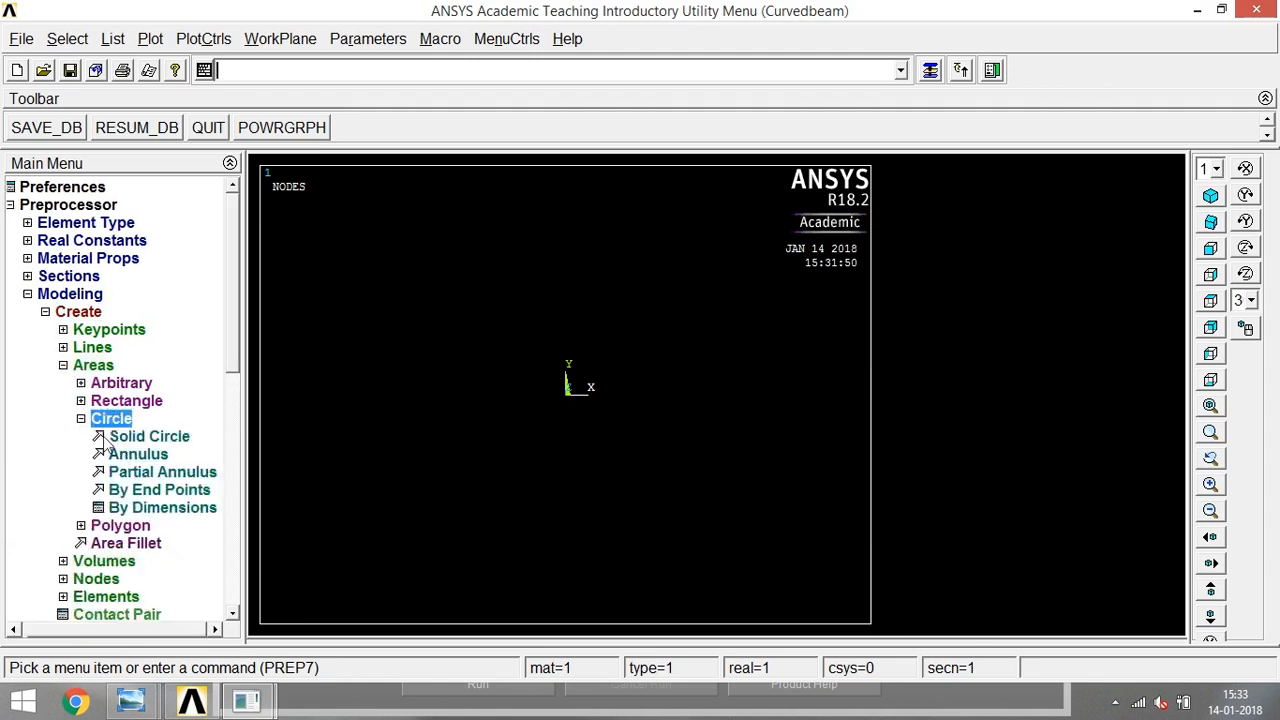
{"action": "left_click", "coordinate": [134, 454]}
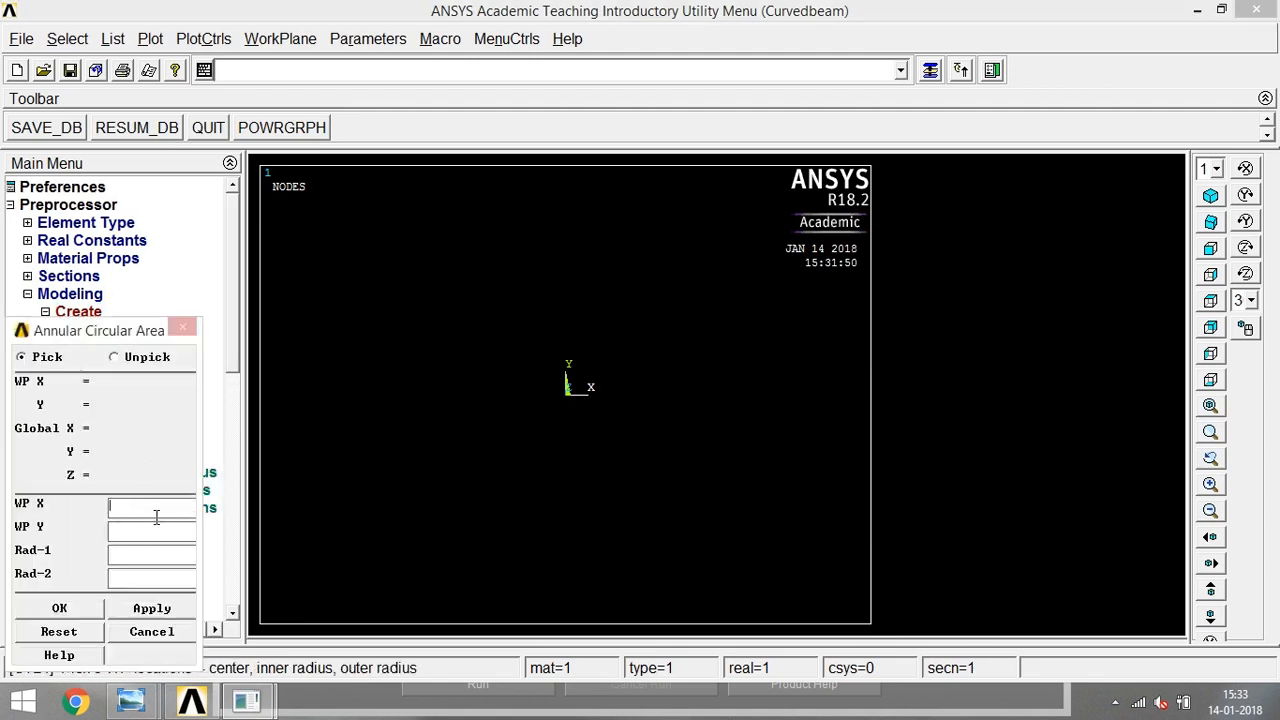
{"action": "type", "text": "50"}
{"action": "key", "text": "Tab"}
{"action": "type", "text": "100"}
{"action": "left_click", "coordinate": [47, 609]}
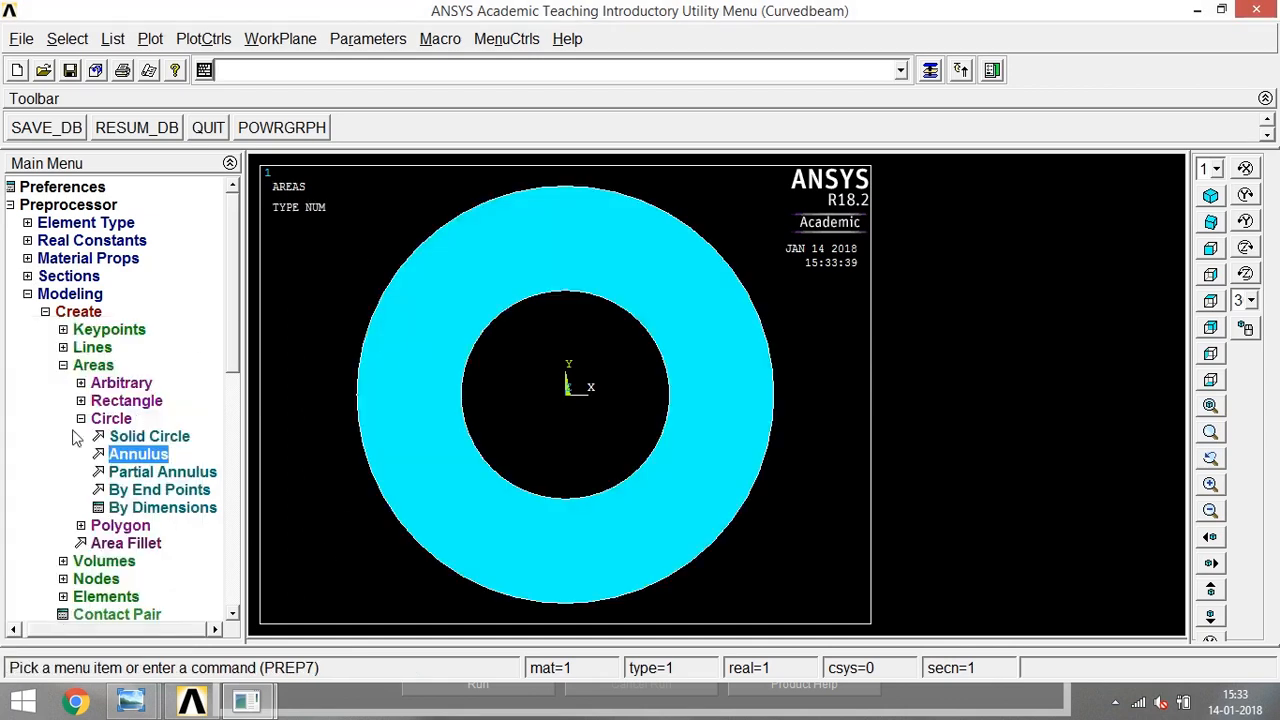
- Check the reference drawing and create a rectangular area centred at (0, 45) with width 20 and height 50
{"action": "left_click", "coordinate": [84, 403]}
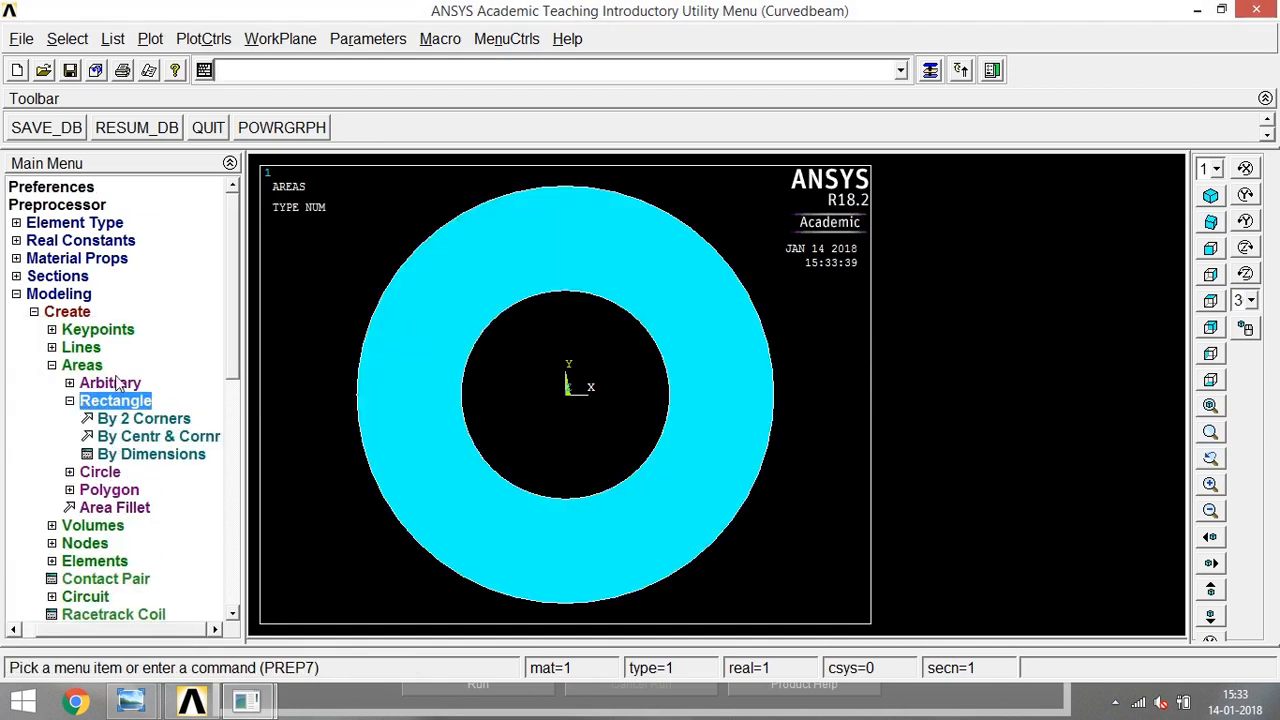
{"action": "left_click", "coordinate": [141, 438]}
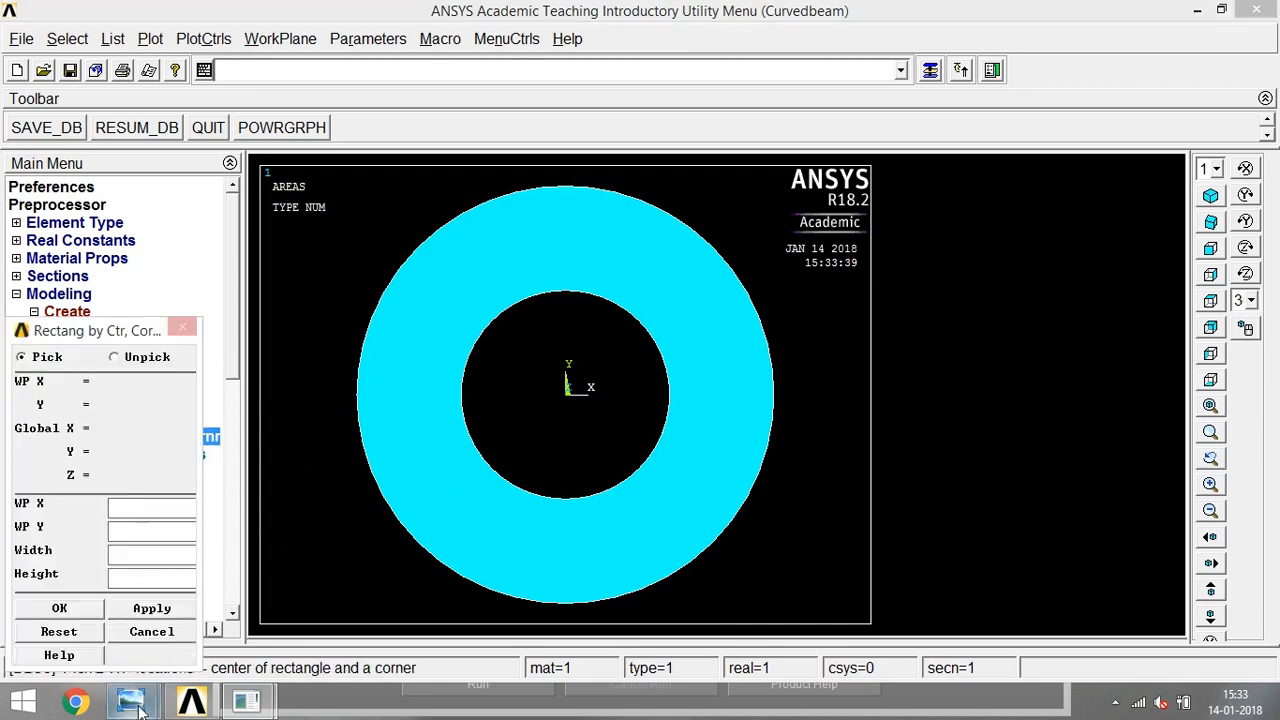
{"action": "mouse_move", "coordinate": [130, 700]}
{"action": "left_click", "coordinate": [147, 614]}
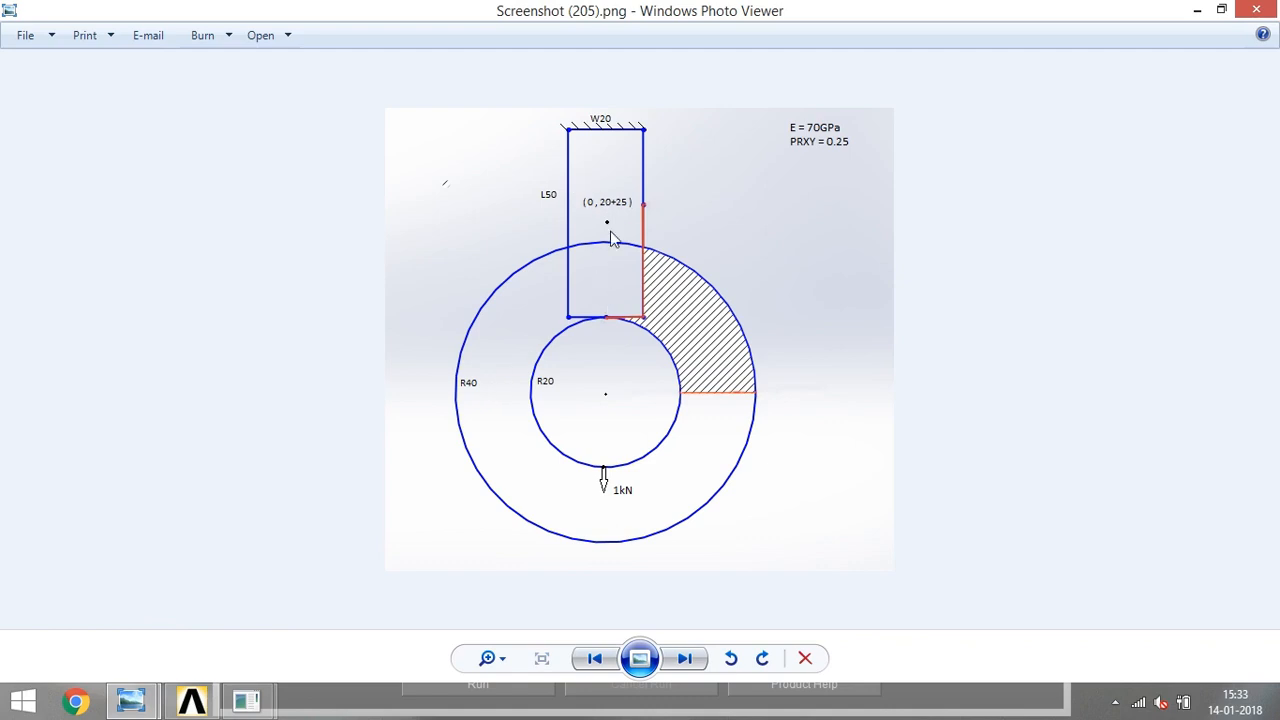
{"action": "left_click", "coordinate": [1197, 10]}
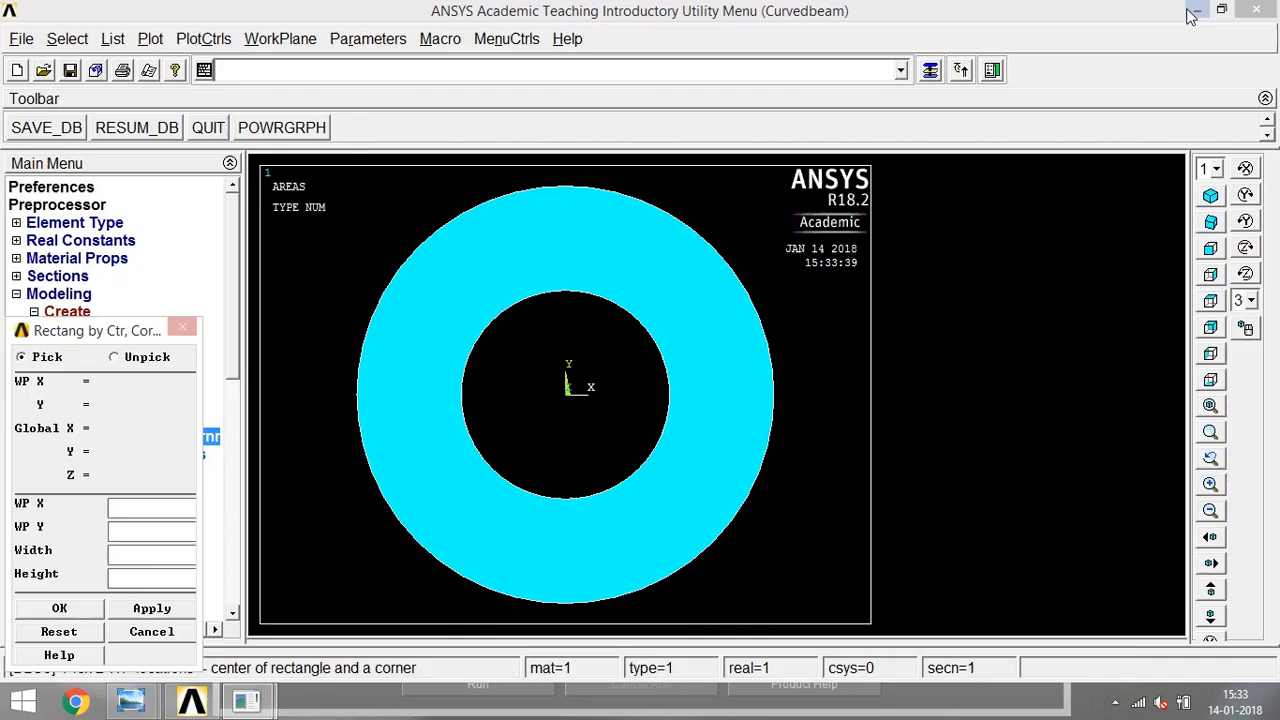
{"action": "type", "text": "0"}
{"action": "key", "text": "Tab"}
{"action": "type", "text": "4550"}
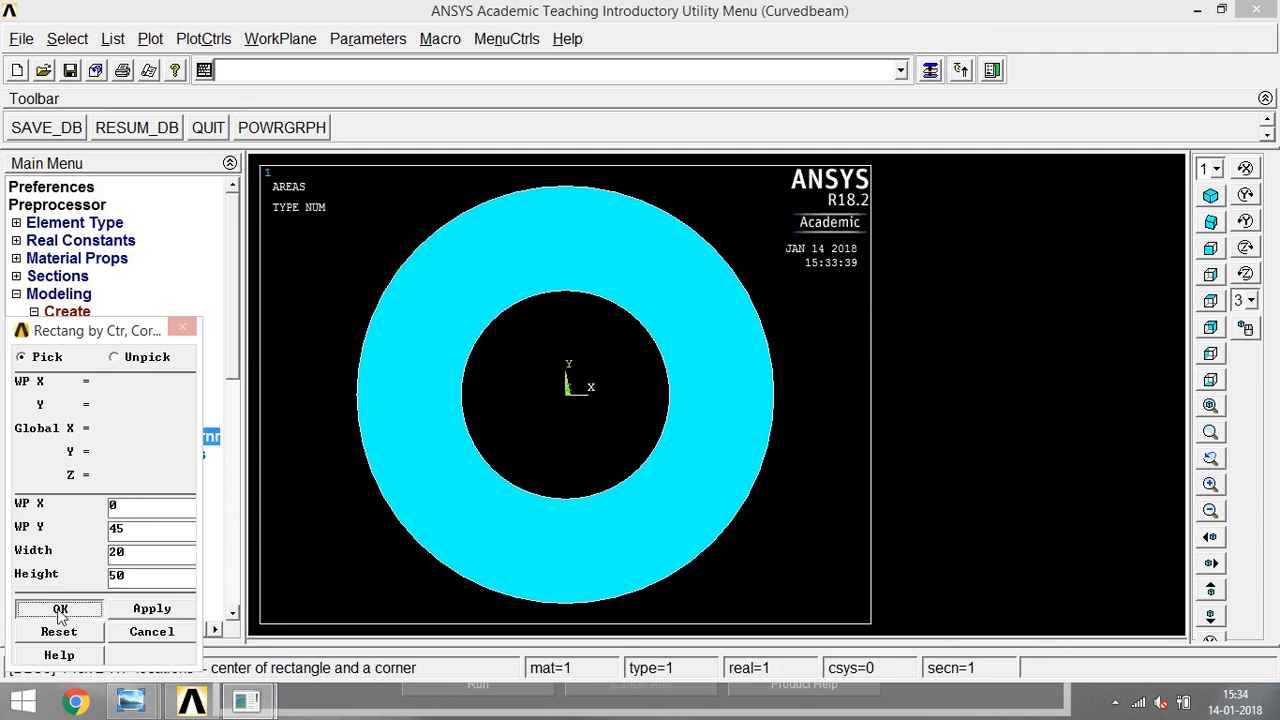
{"action": "left_click", "coordinate": [60, 610]}
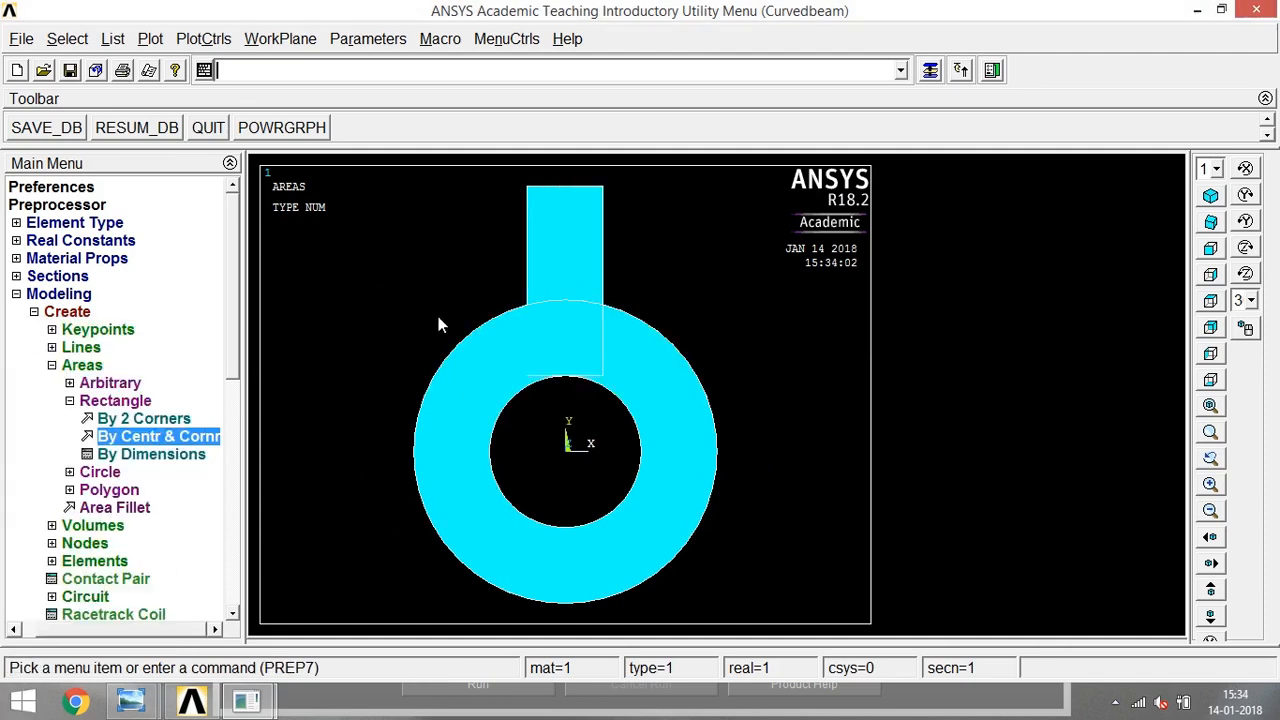
- Combine the annulus and the rectangle into one area with the Boolean Add operation
{"action": "left_click", "coordinate": [50, 366]}
{"action": "left_click", "coordinate": [51, 508]}
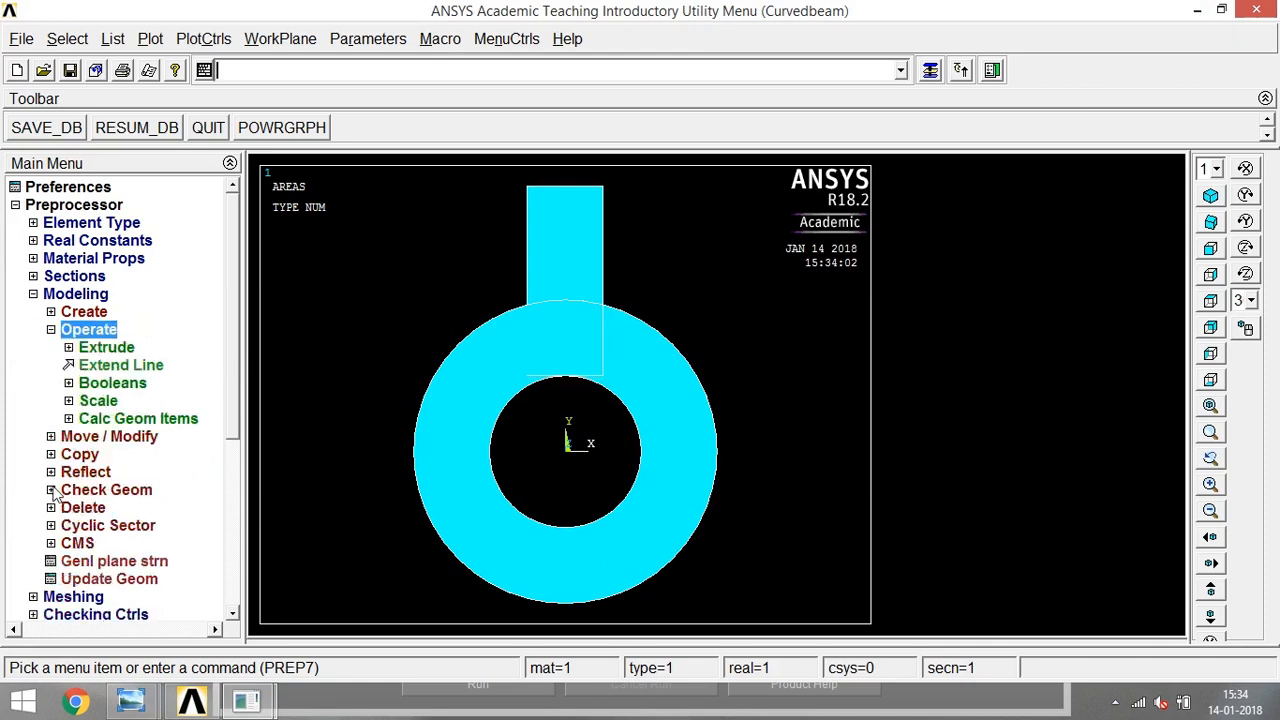
{"action": "left_click", "coordinate": [70, 384]}
{"action": "left_click", "coordinate": [83, 418]}
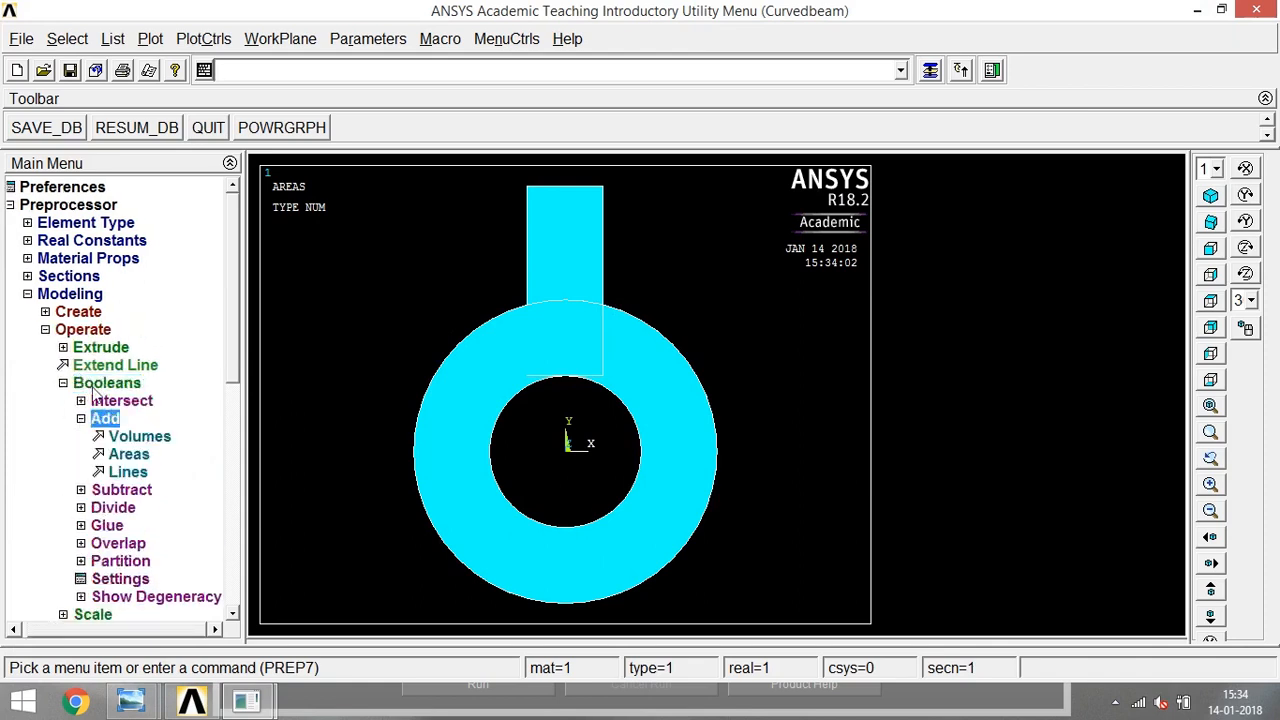
{"action": "left_click", "coordinate": [124, 453]}
{"action": "left_click", "coordinate": [498, 380]}
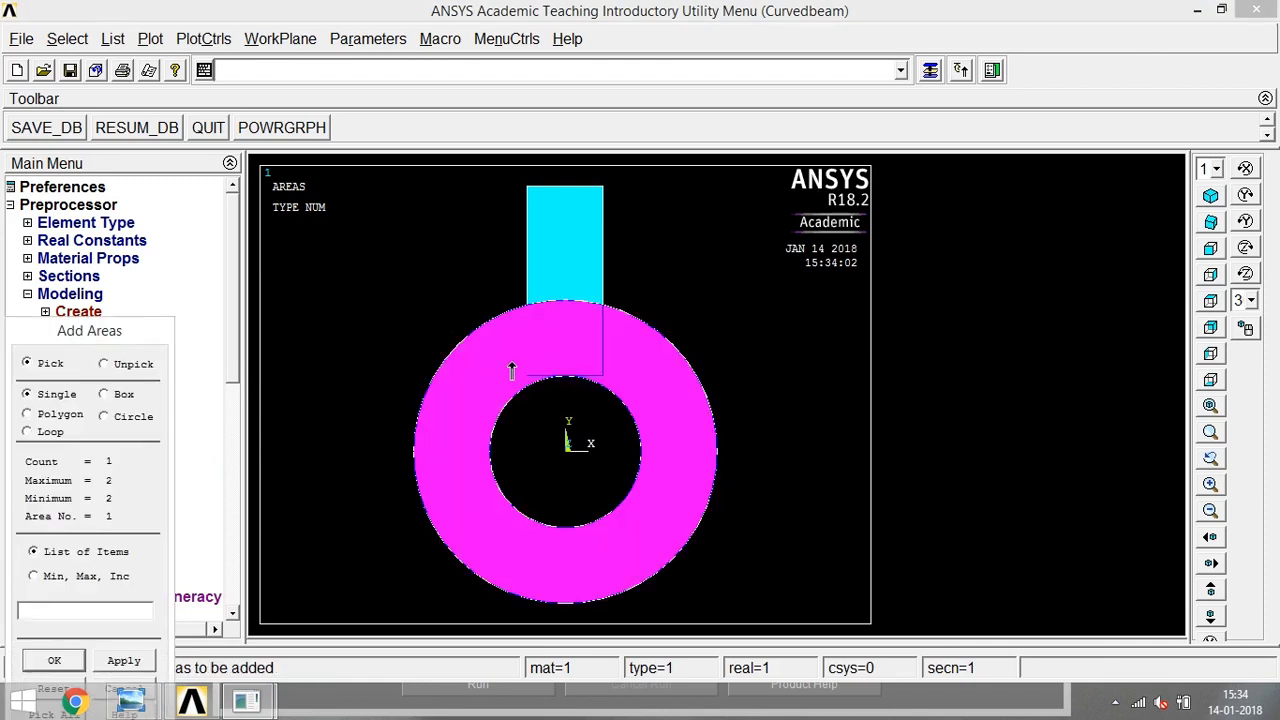
{"action": "left_click", "coordinate": [563, 272]}
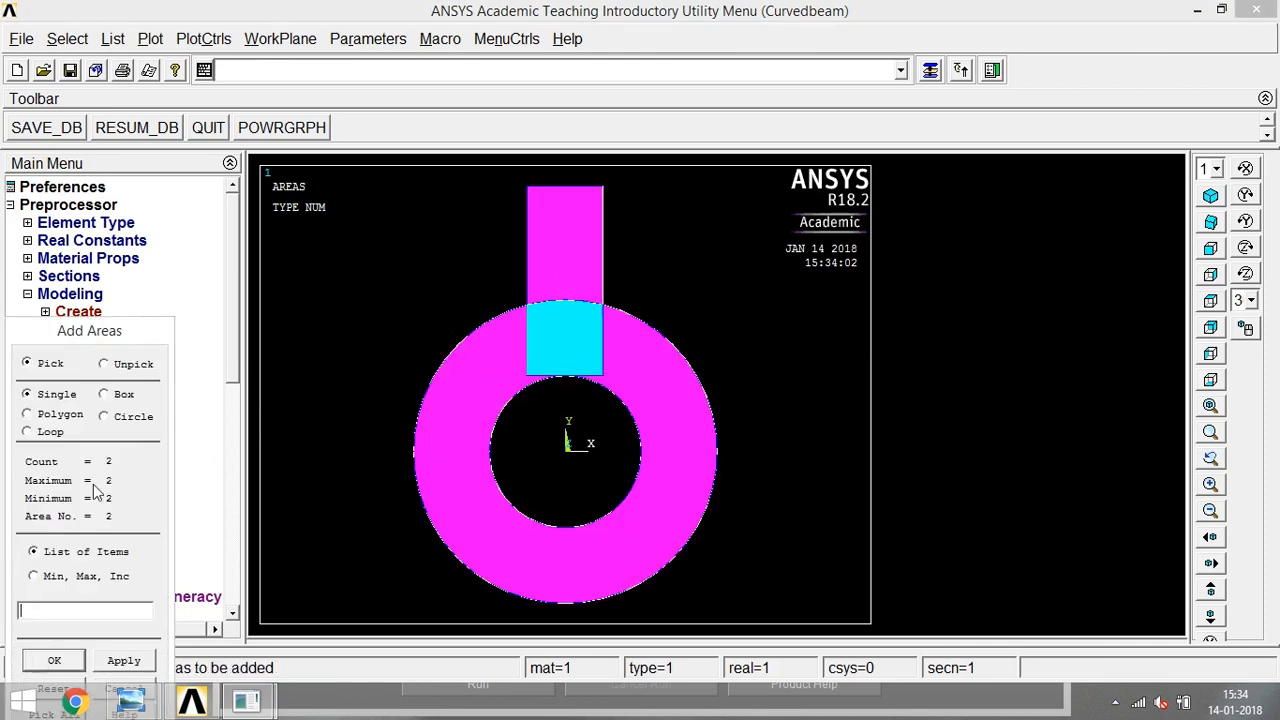
{"action": "left_click_drag", "start_coordinate": [113, 345], "coordinate": [109, 254]}
{"action": "left_click", "coordinate": [47, 572]}
- Plot only the keypoints of the combined area
{"action": "left_click", "coordinate": [63, 384]}
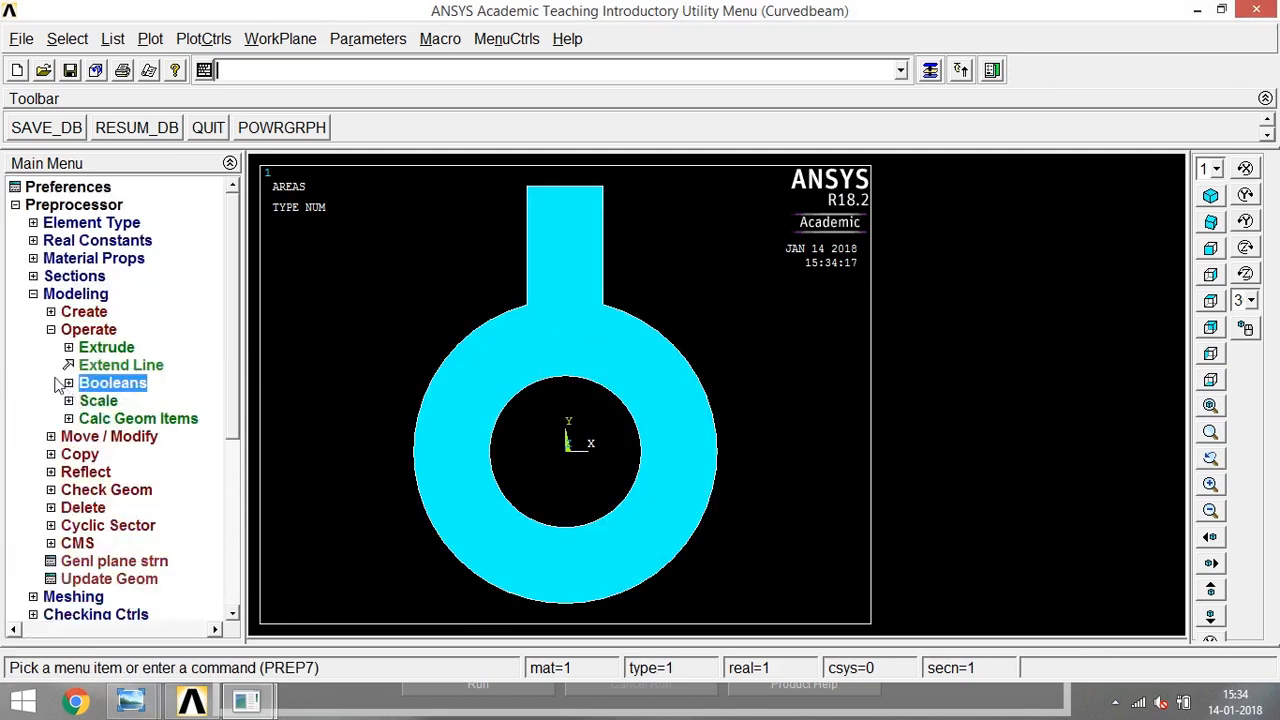
{"action": "left_click", "coordinate": [51, 330]}
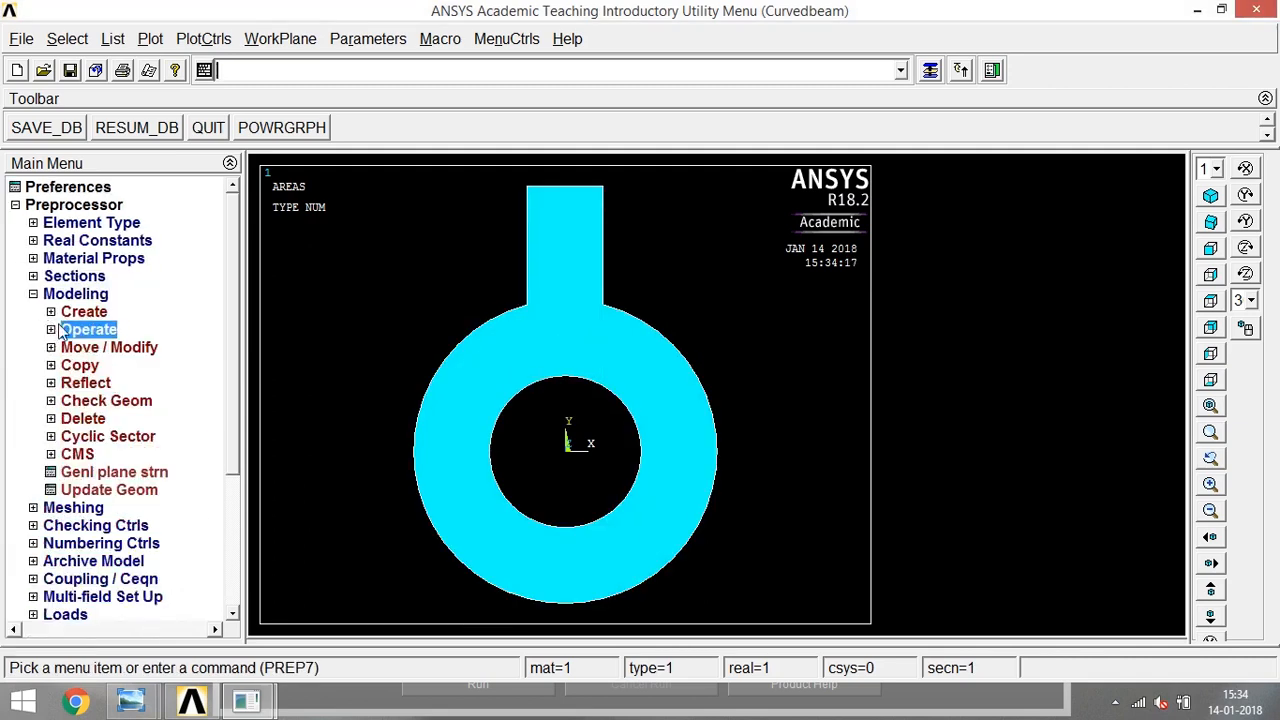
{"action": "left_click", "coordinate": [52, 312]}
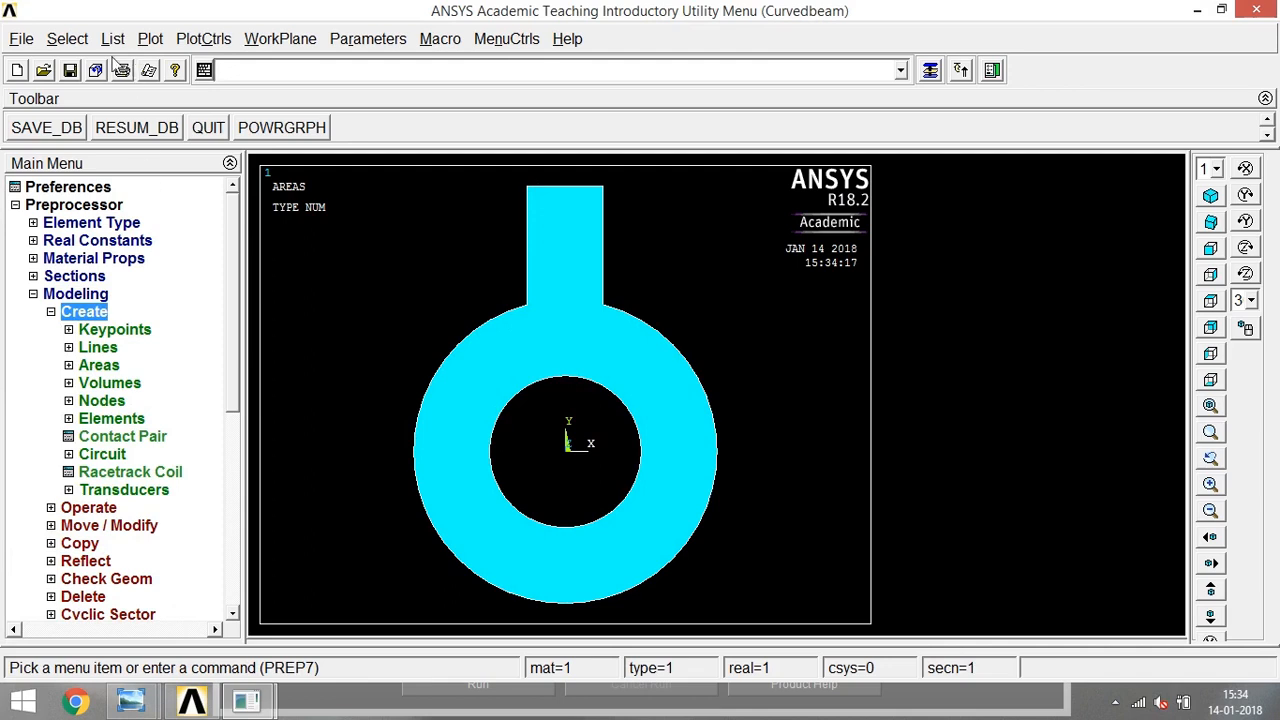
{"action": "left_click", "coordinate": [150, 38]}
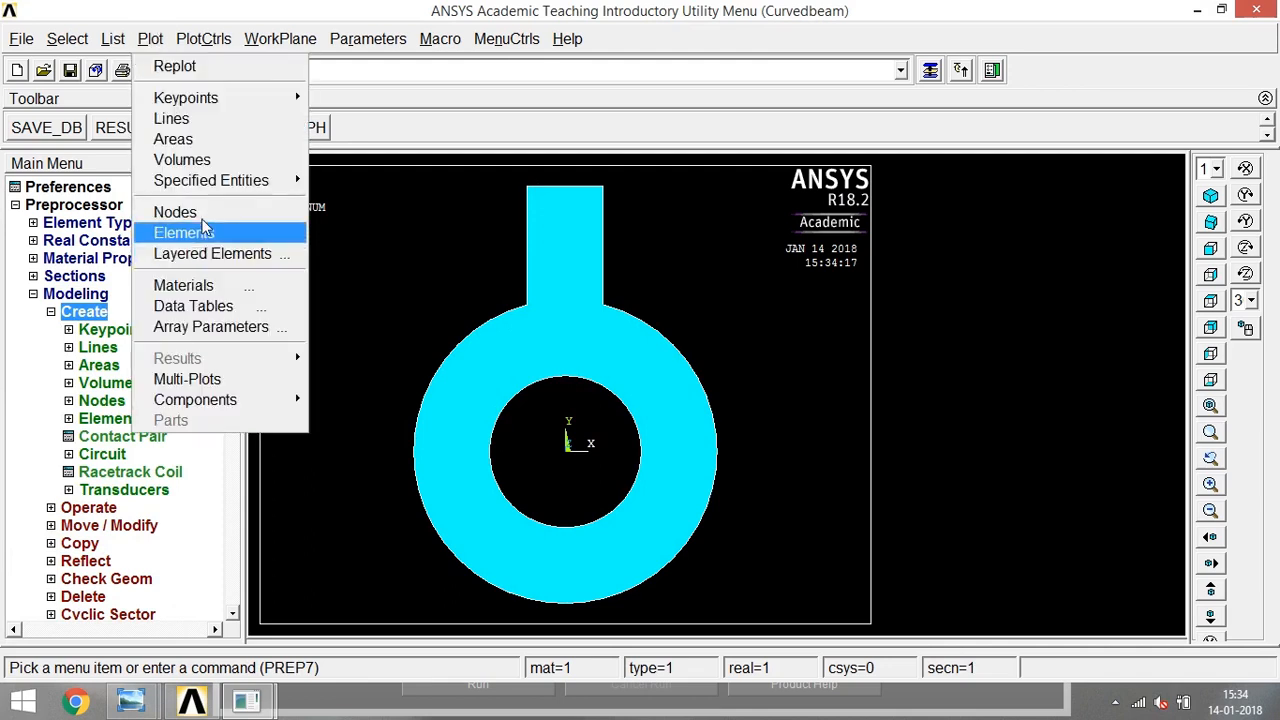
{"action": "mouse_move", "coordinate": [245, 106]}
{"action": "left_click", "coordinate": [358, 98]}
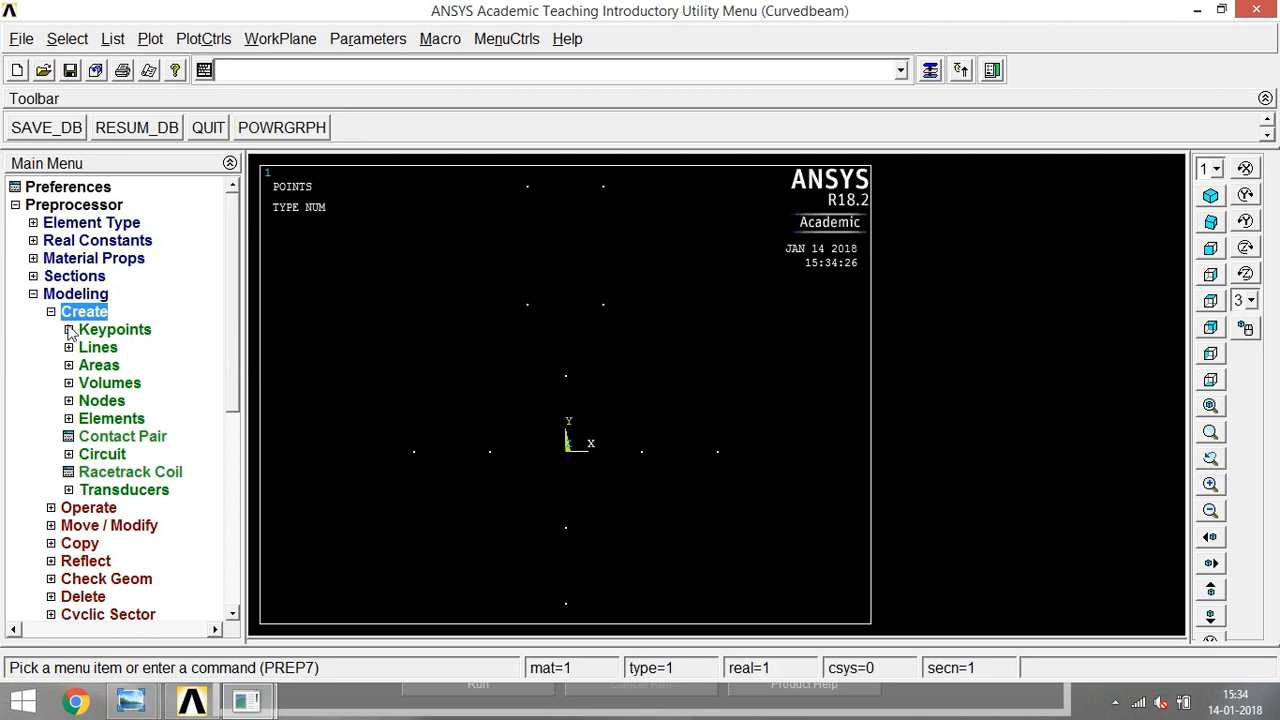
- Create two keypoints in the active coordinate system at (0, 20) and (10, 20)
{"action": "left_click", "coordinate": [100, 330]}
{"action": "left_click", "coordinate": [133, 366]}
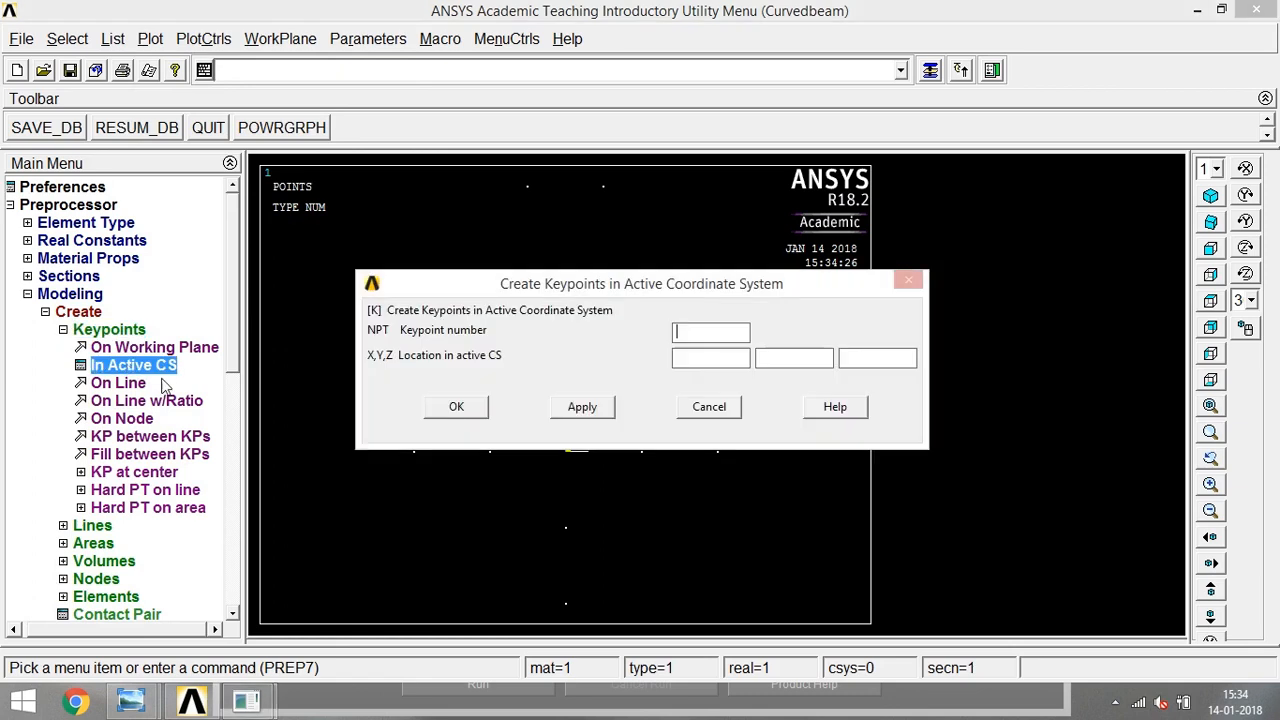
{"action": "left_click_drag", "start_coordinate": [574, 285], "coordinate": [504, 97]}
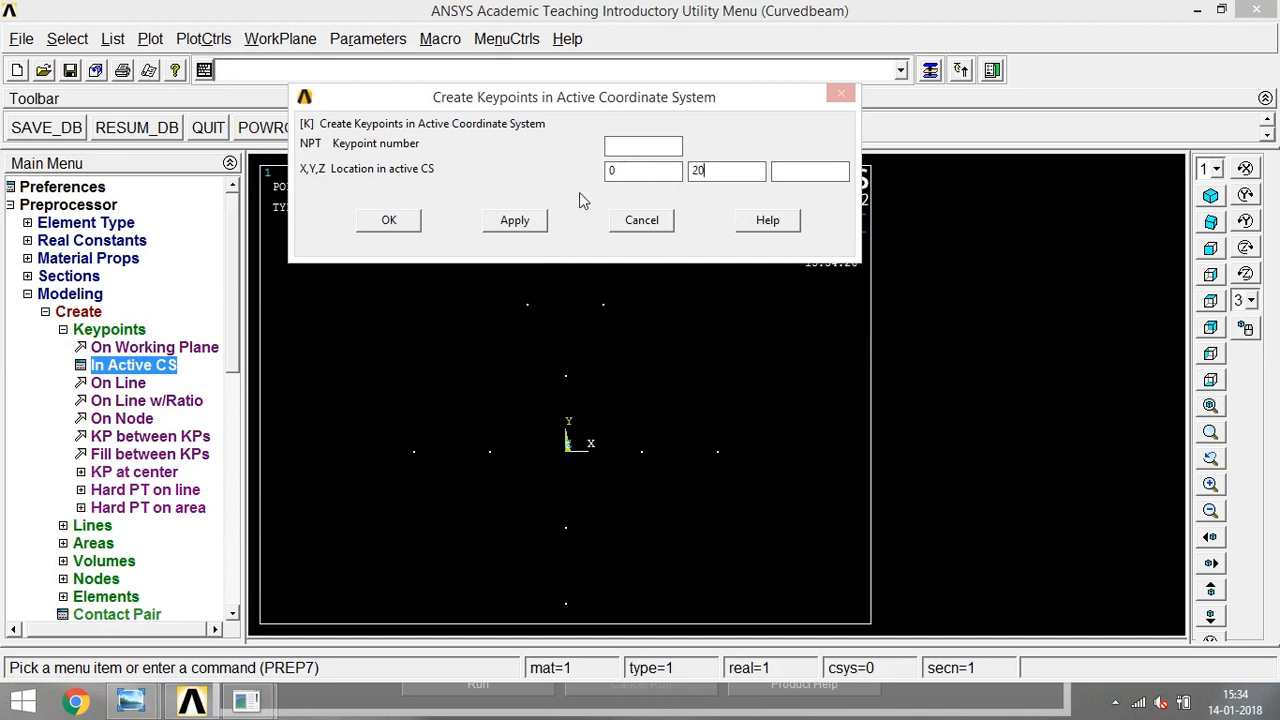
{"action": "left_click", "coordinate": [516, 222]}
{"action": "type", "text": "10"}
{"action": "left_click", "coordinate": [520, 224]}
{"action": "left_click_drag", "start_coordinate": [600, 108], "coordinate": [193, 89]}
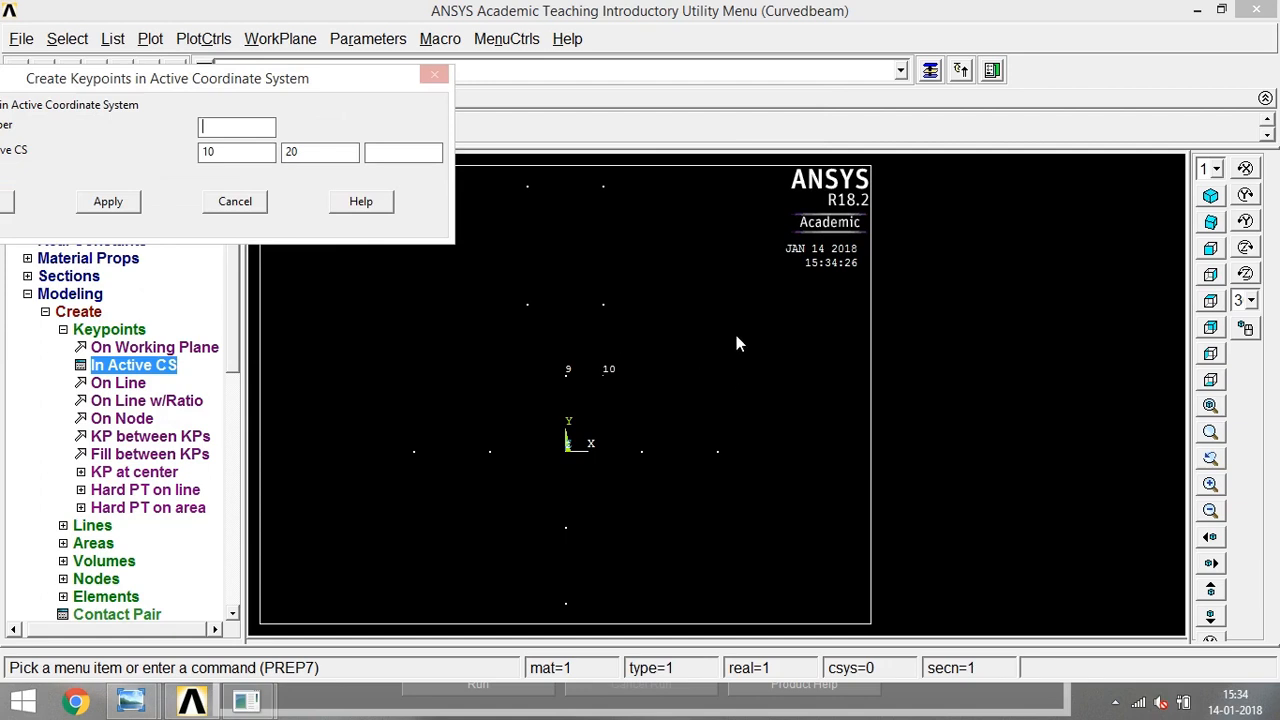
{"action": "left_click", "coordinate": [240, 206]}
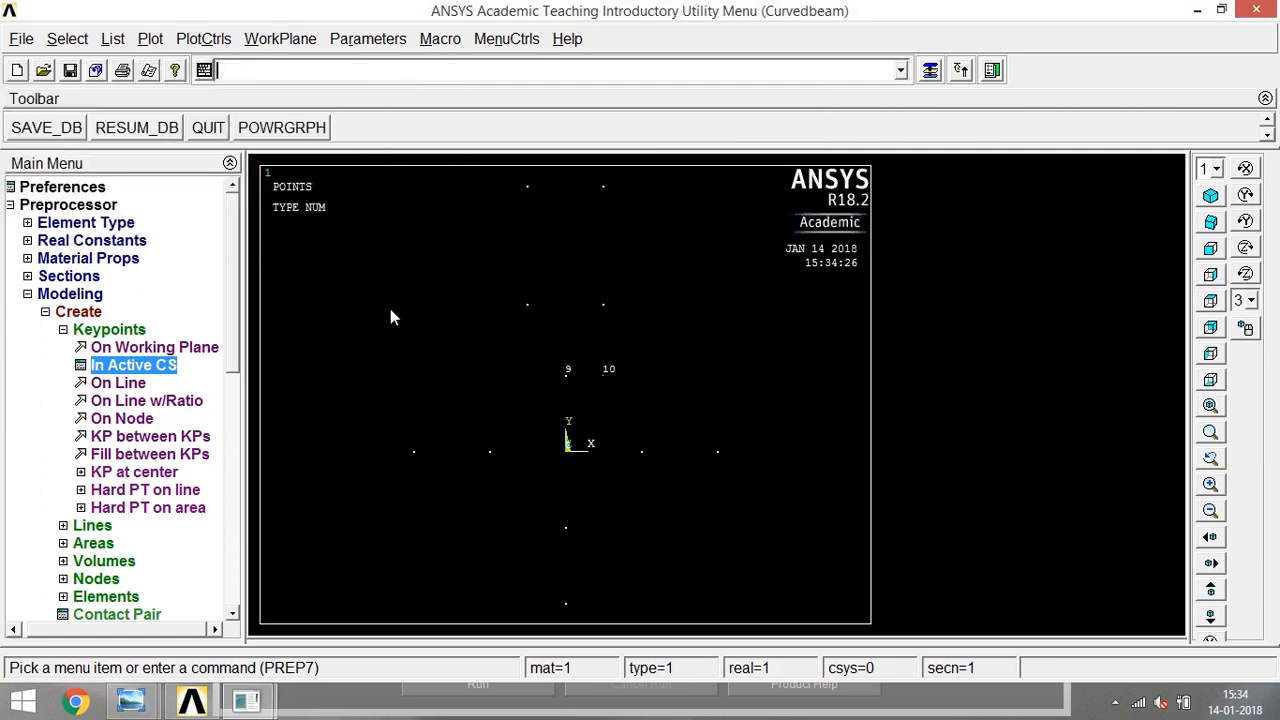
- Draw straight lines from keypoint 9 to 10, from keypoint 10 up to the stem's top right corner, and horizontally across the ring's right side
{"action": "left_click", "coordinate": [63, 330]}
{"action": "left_click", "coordinate": [82, 348]}
{"action": "left_click", "coordinate": [108, 366]}
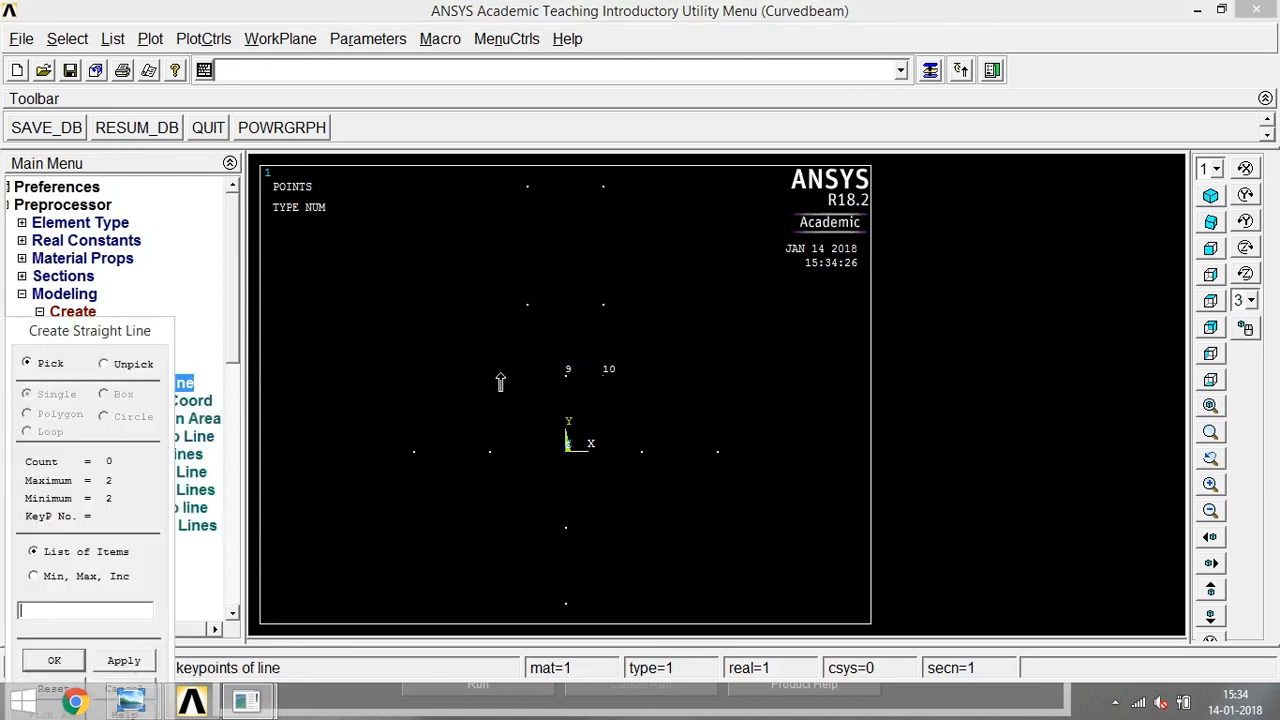
{"action": "left_click", "coordinate": [566, 382]}
{"action": "left_click", "coordinate": [611, 387]}
{"action": "left_click", "coordinate": [603, 373]}
{"action": "left_click", "coordinate": [603, 187]}
{"action": "left_click", "coordinate": [646, 456]}
{"action": "left_click", "coordinate": [713, 456]}
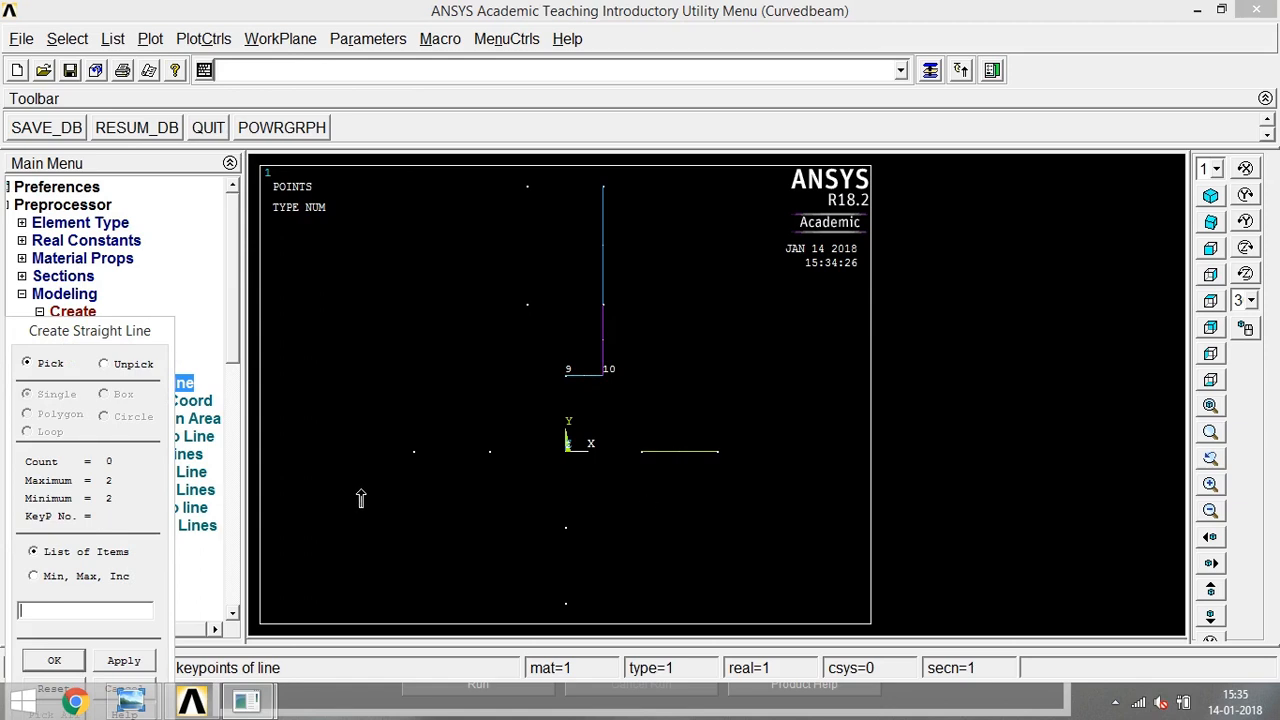
{"action": "left_click", "coordinate": [72, 660]}
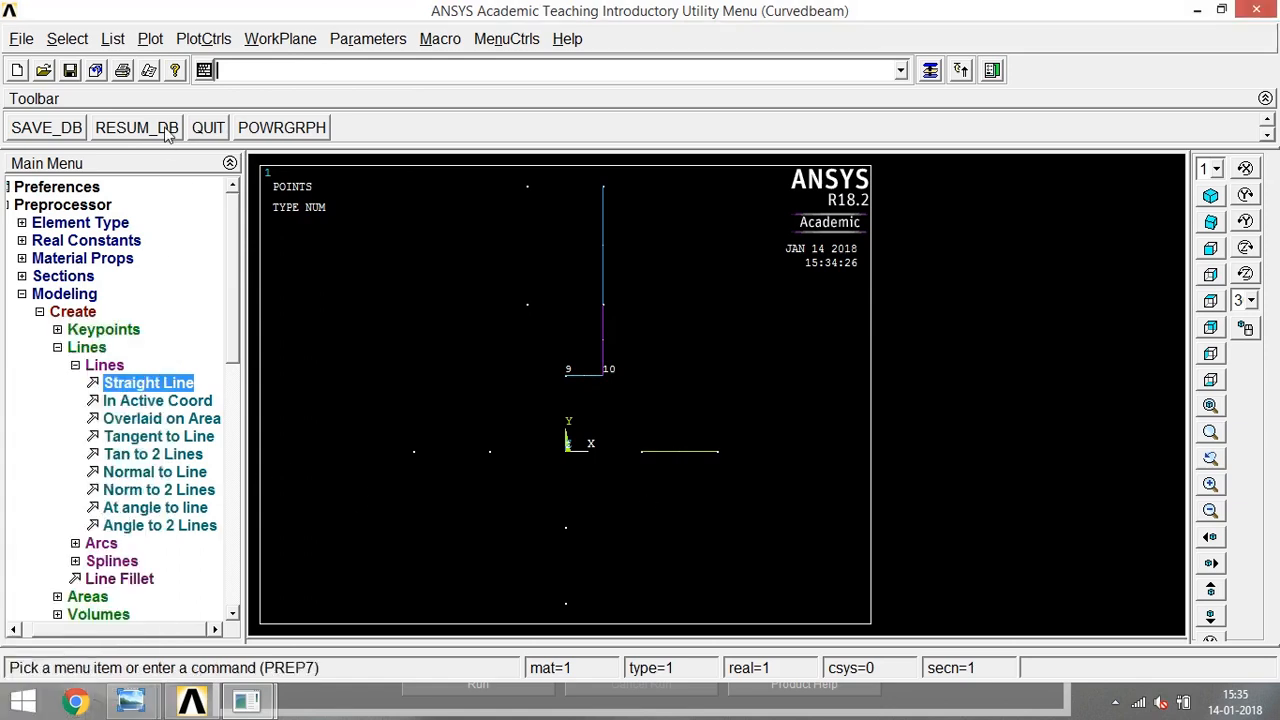
- Display areas, lines and keypoints together with Multi-Plots and examine the new lines in the ring's upper right quarter
{"action": "left_click", "coordinate": [150, 40]}
{"action": "left_click", "coordinate": [215, 377]}
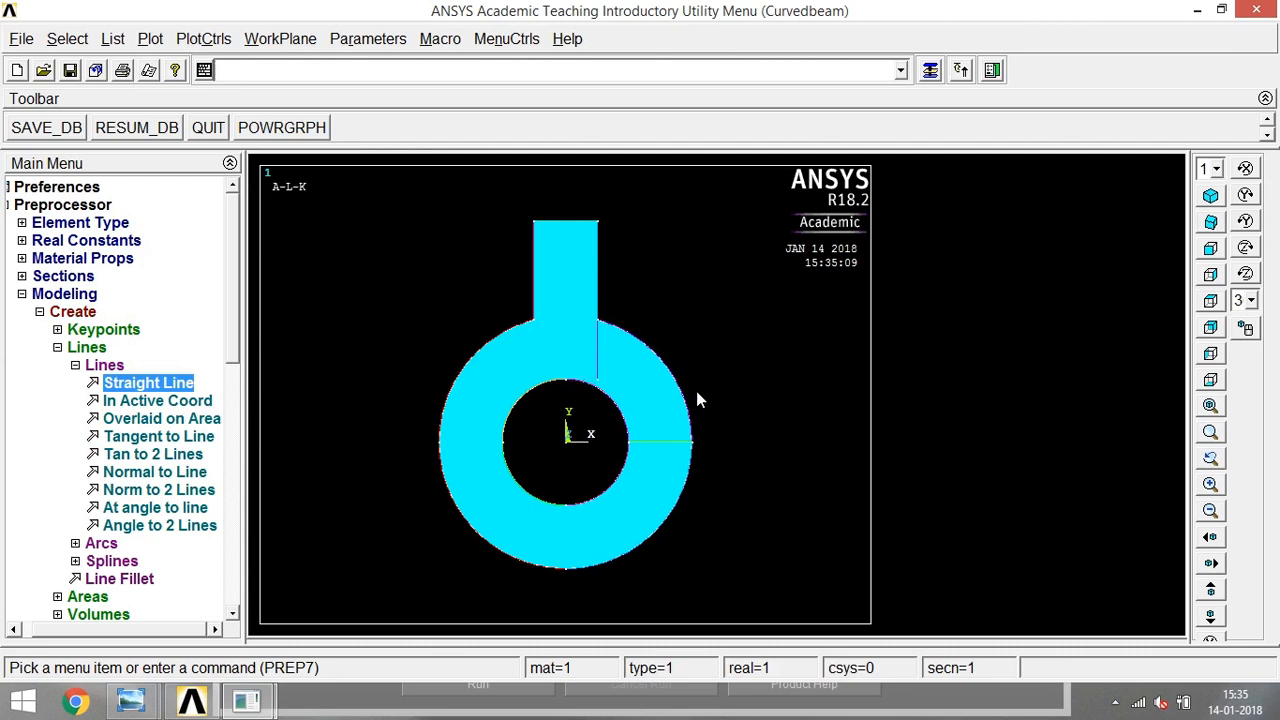
{"action": "right_click", "coordinate": [545, 343]}
{"action": "left_click", "coordinate": [731, 345]}
{"action": "left_click", "coordinate": [541, 345]}
{"action": "left_click", "coordinate": [717, 432]}
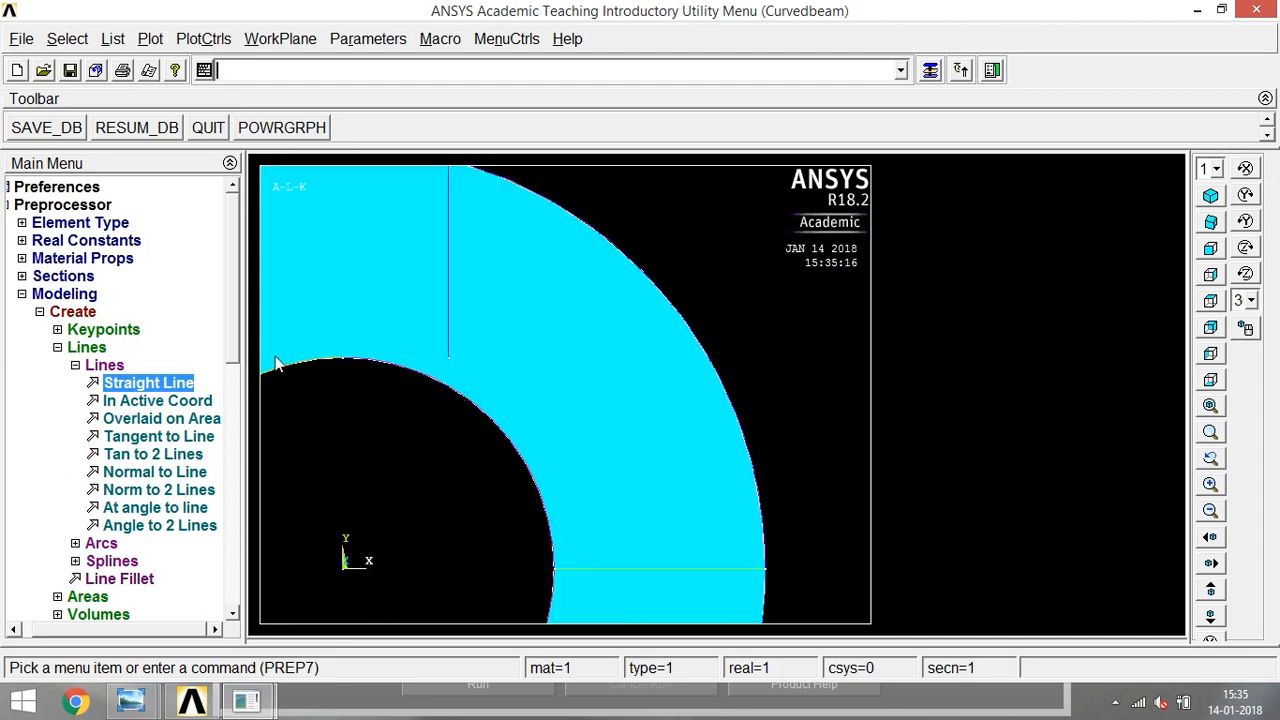
{"action": "right_click", "coordinate": [573, 302]}
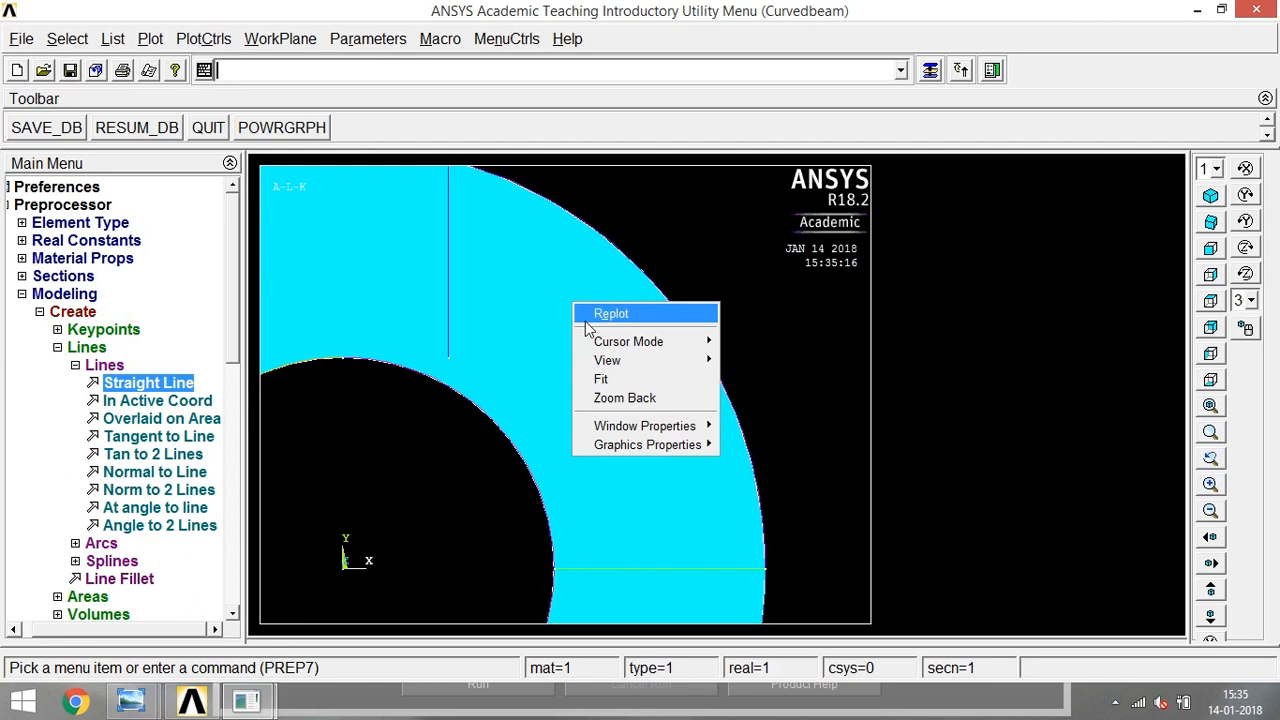
{"action": "left_click", "coordinate": [678, 398]}
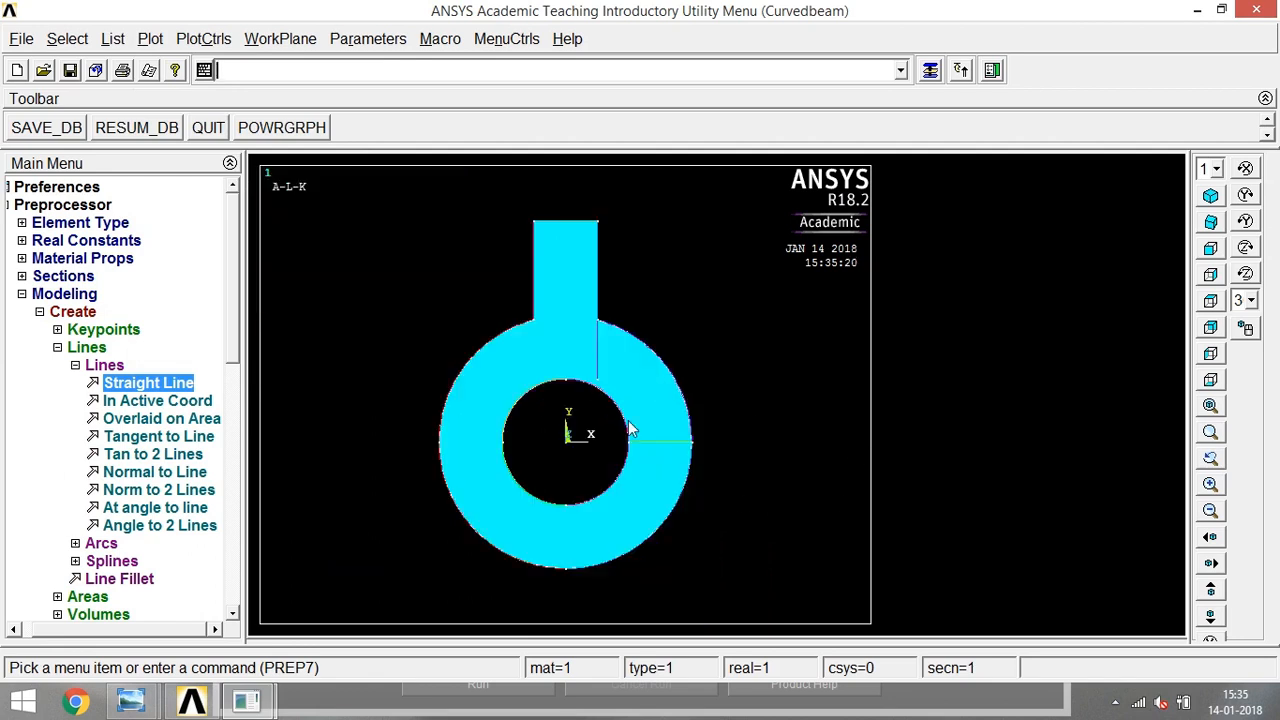
- Divide the combined area by the short horizontal line, the vertical line, the stem's right edge and the horizontal line across the ring's right side
{"action": "left_click", "coordinate": [100, 366]}
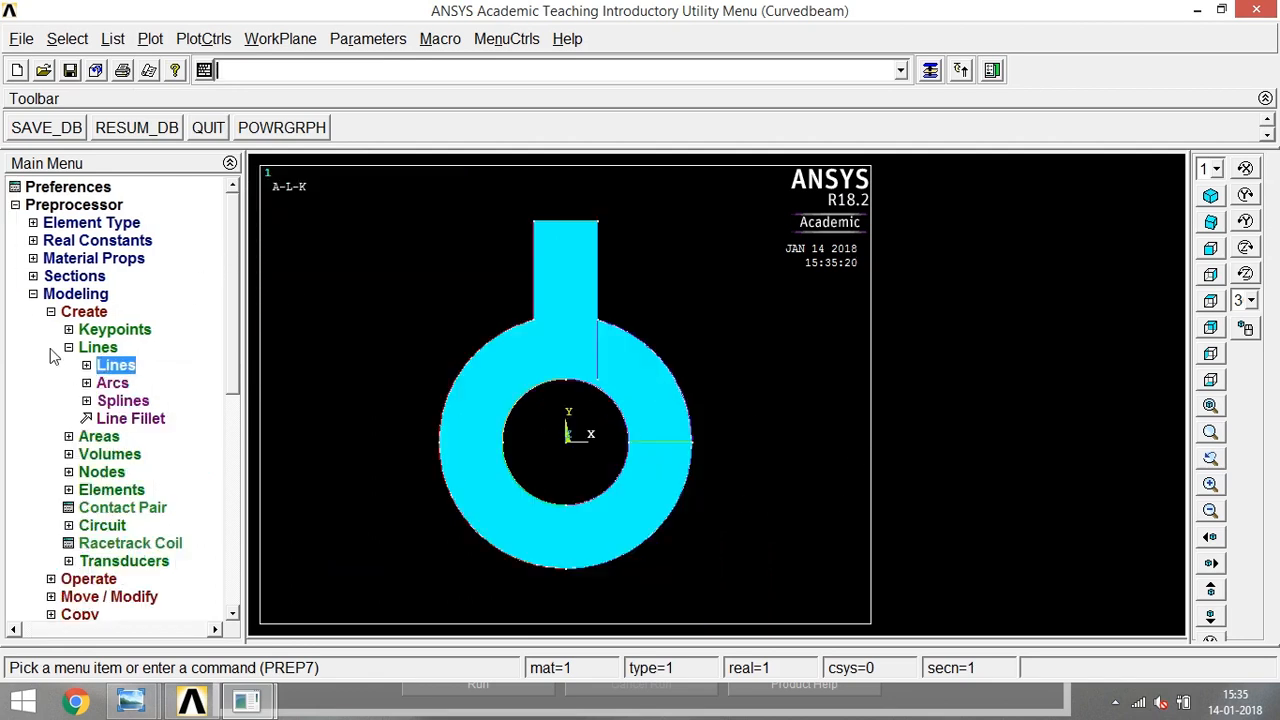
{"action": "left_click", "coordinate": [69, 347]}
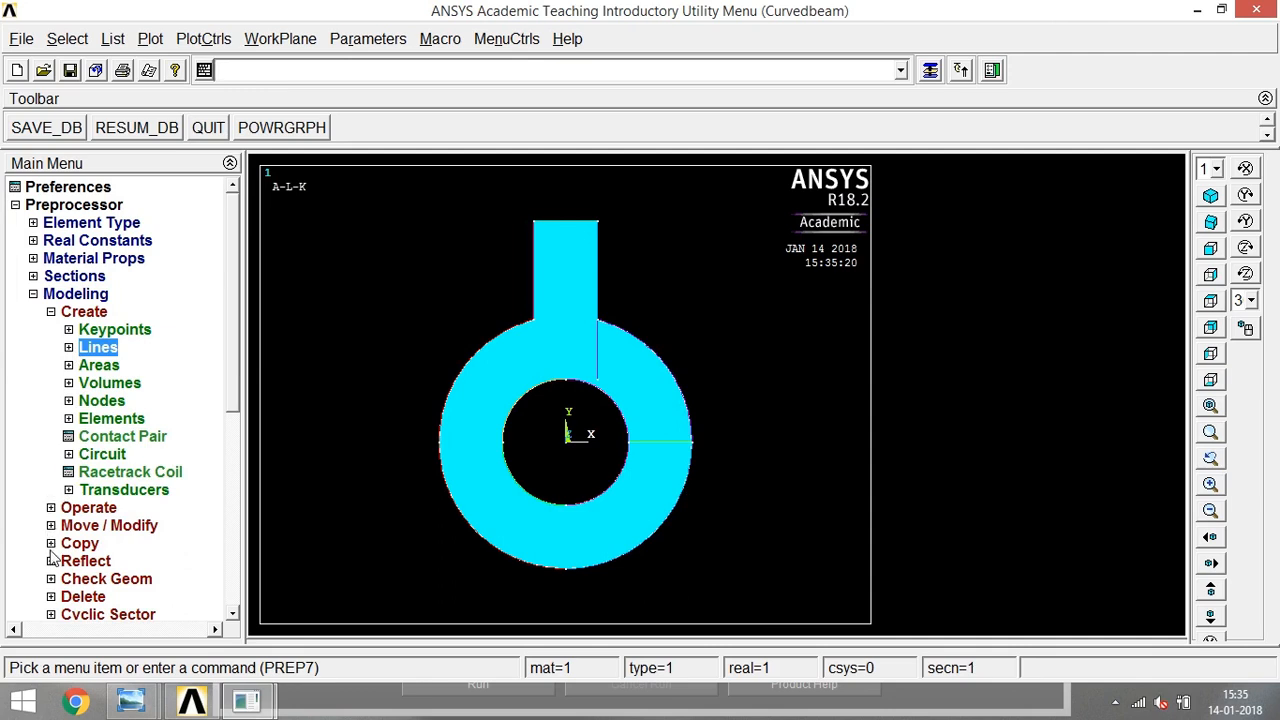
{"action": "left_click", "coordinate": [51, 507]}
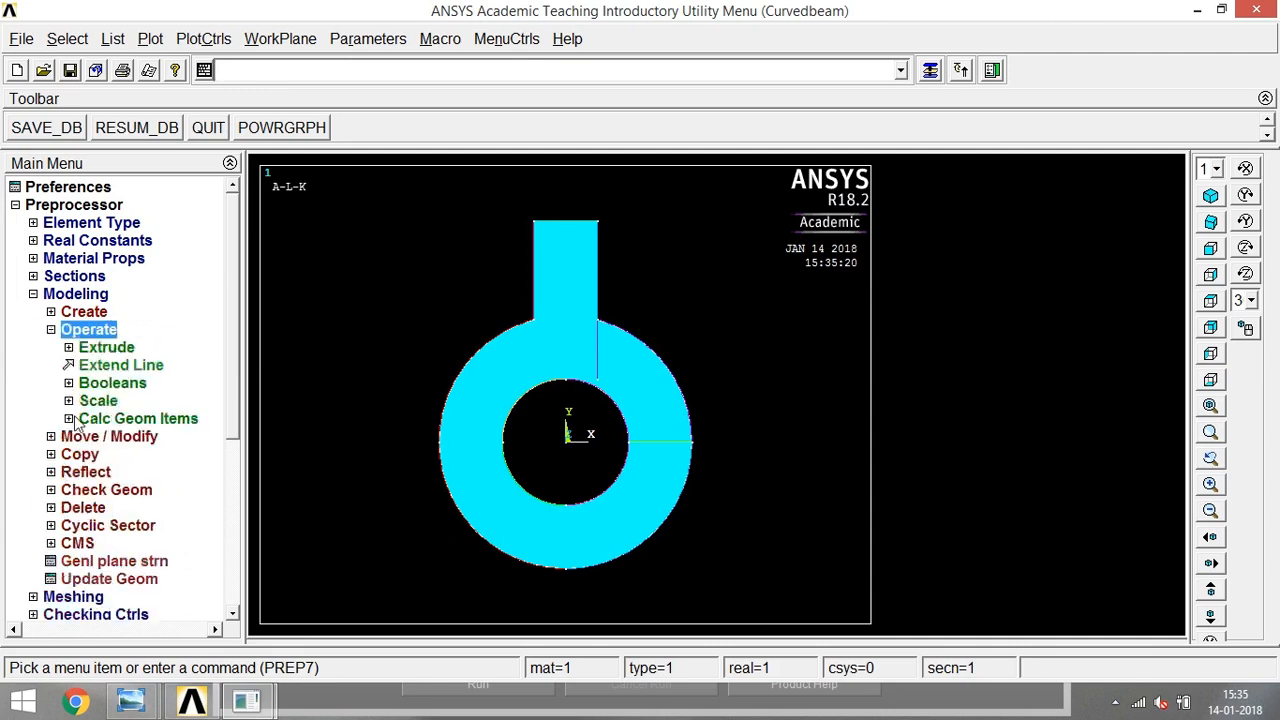
{"action": "left_click", "coordinate": [70, 386]}
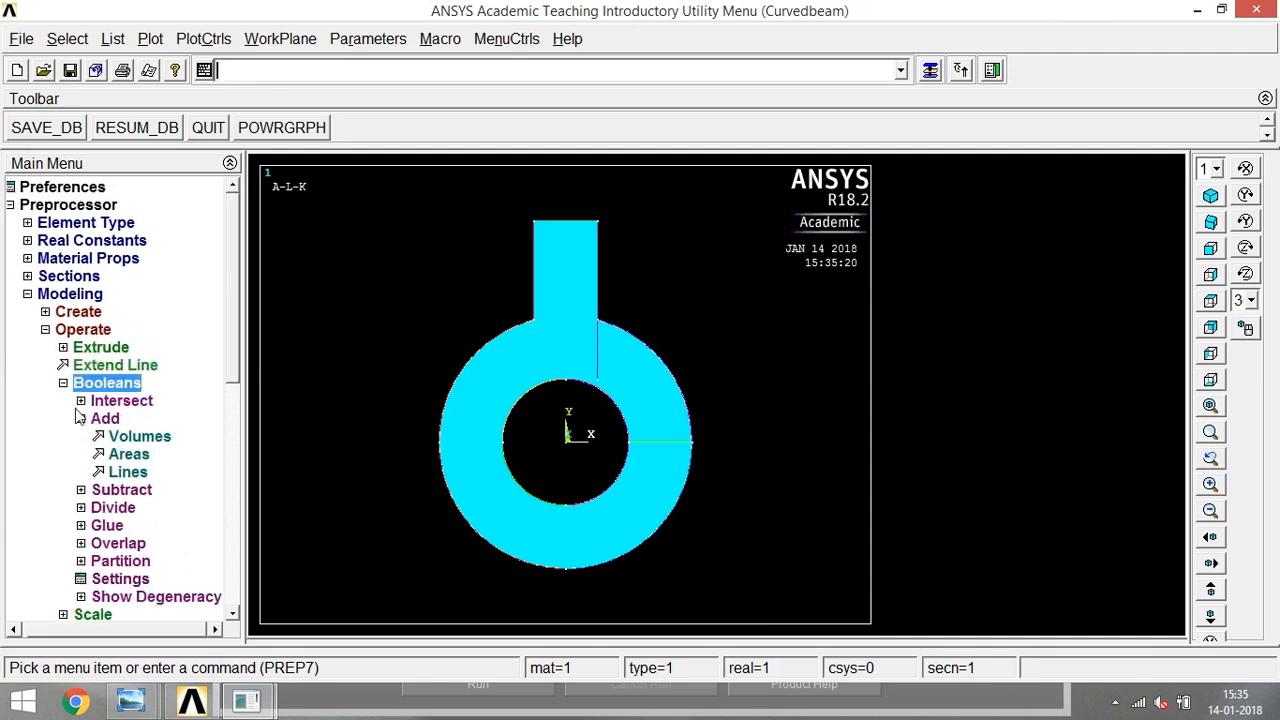
{"action": "left_click", "coordinate": [100, 509]}
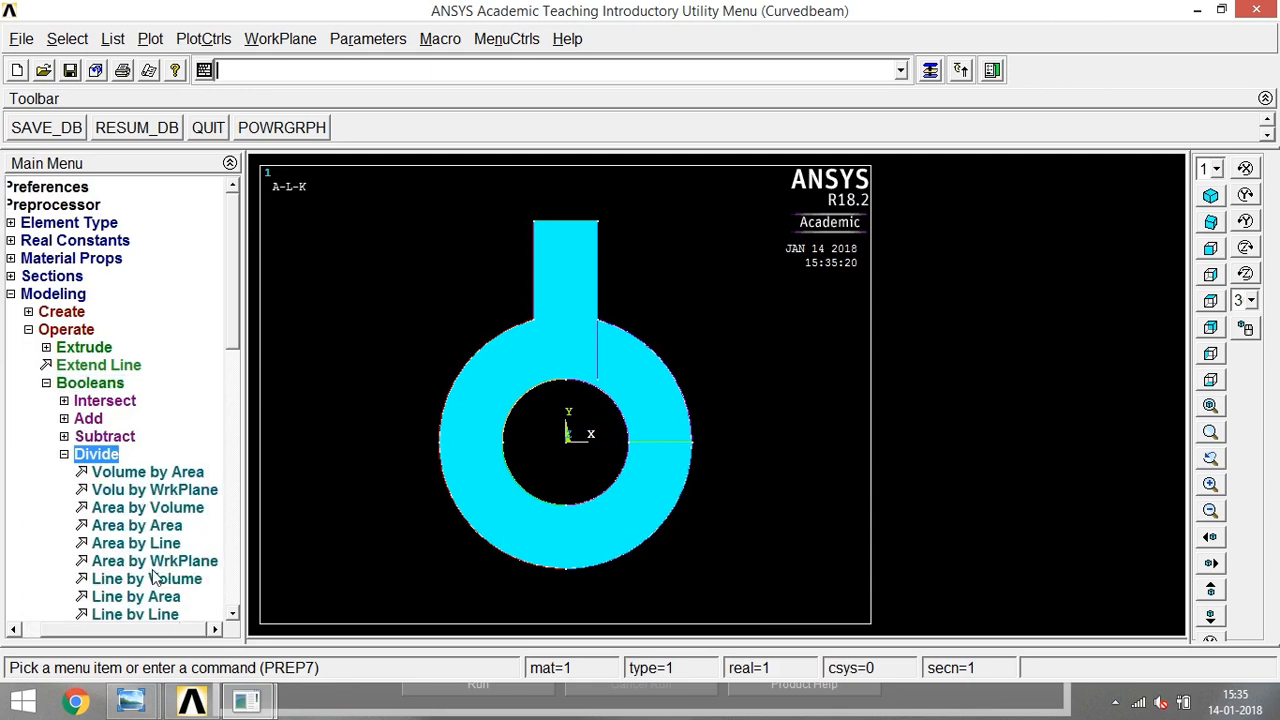
{"action": "left_click", "coordinate": [140, 544]}
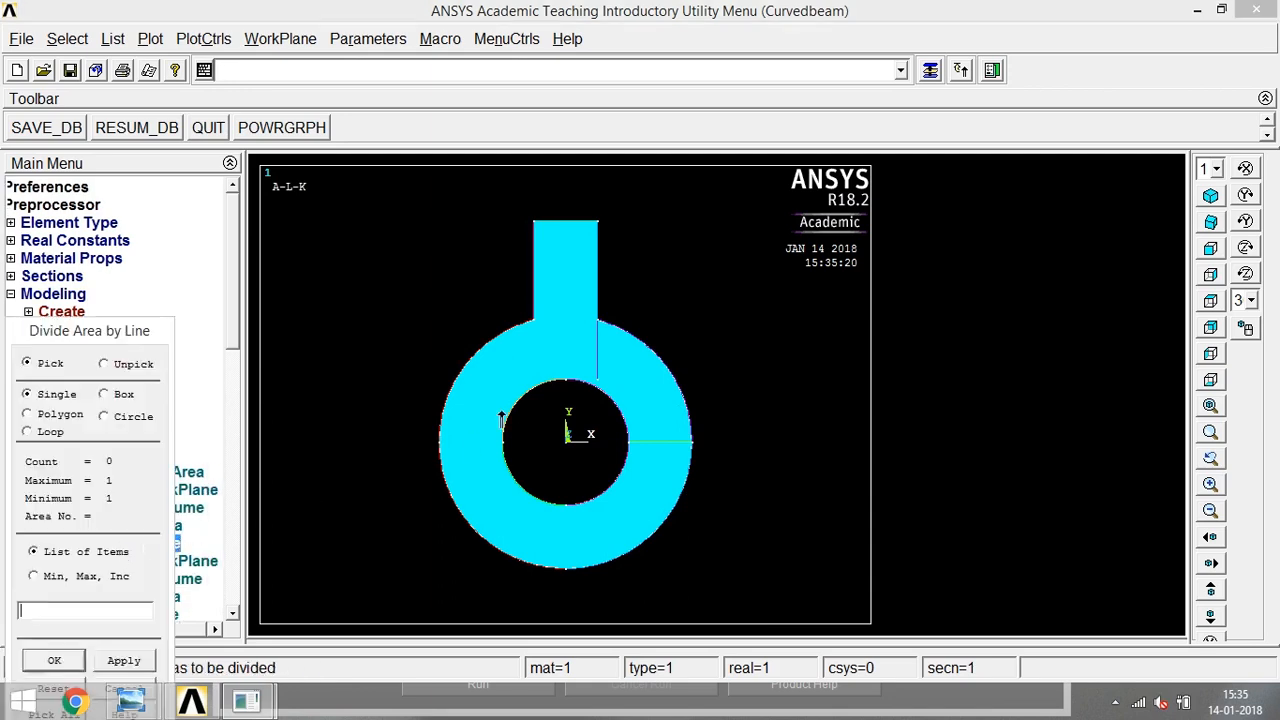
{"action": "left_click", "coordinate": [548, 360]}
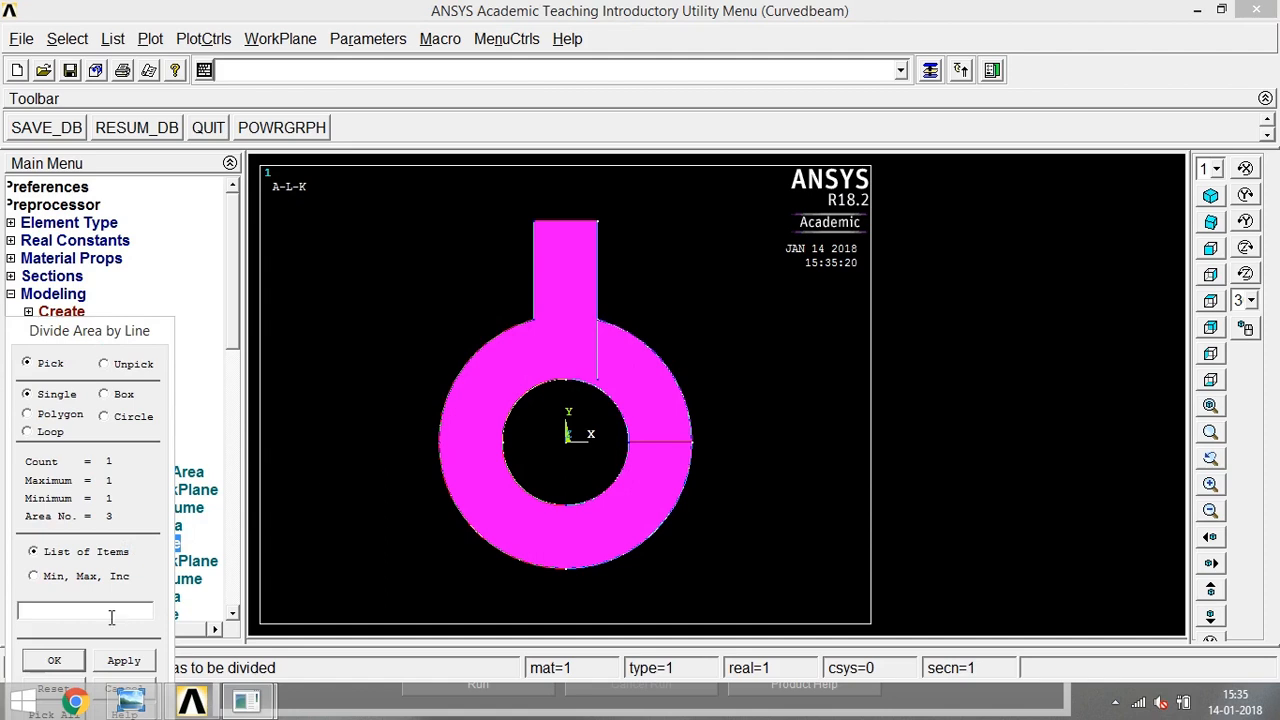
{"action": "left_click", "coordinate": [80, 658]}
{"action": "left_click", "coordinate": [597, 362]}
{"action": "left_click", "coordinate": [577, 382]}
{"action": "left_click", "coordinate": [599, 288]}
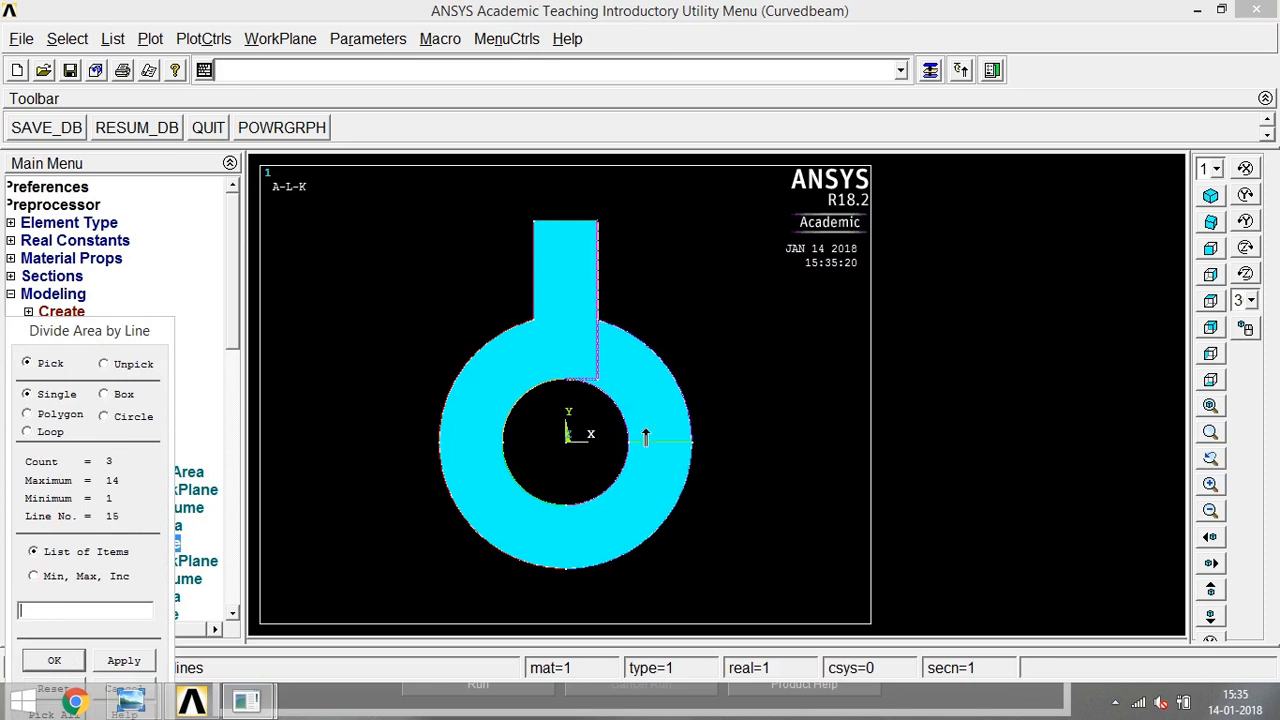
{"action": "left_click", "coordinate": [649, 441]}
{"action": "left_click", "coordinate": [55, 659]}
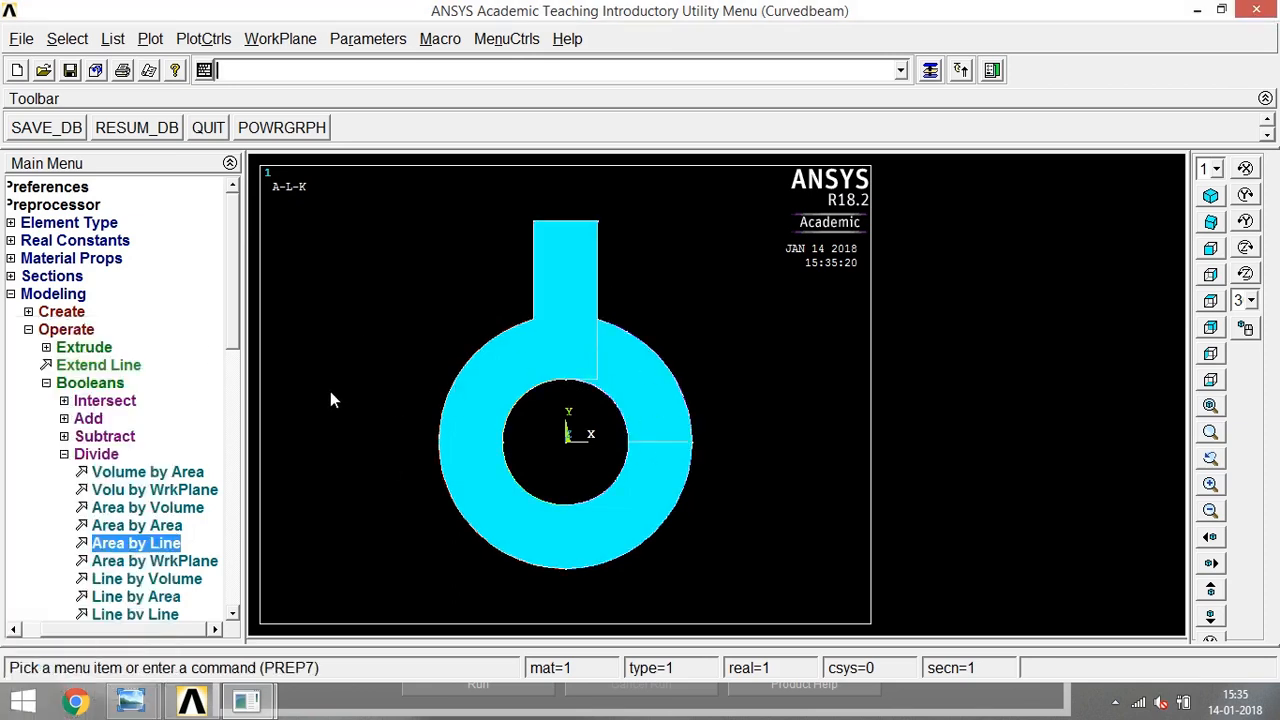
- Close the Boolean Divide commands and bring up the modeling Delete commands
{"action": "left_click", "coordinate": [64, 455]}
{"action": "left_click", "coordinate": [63, 383]}
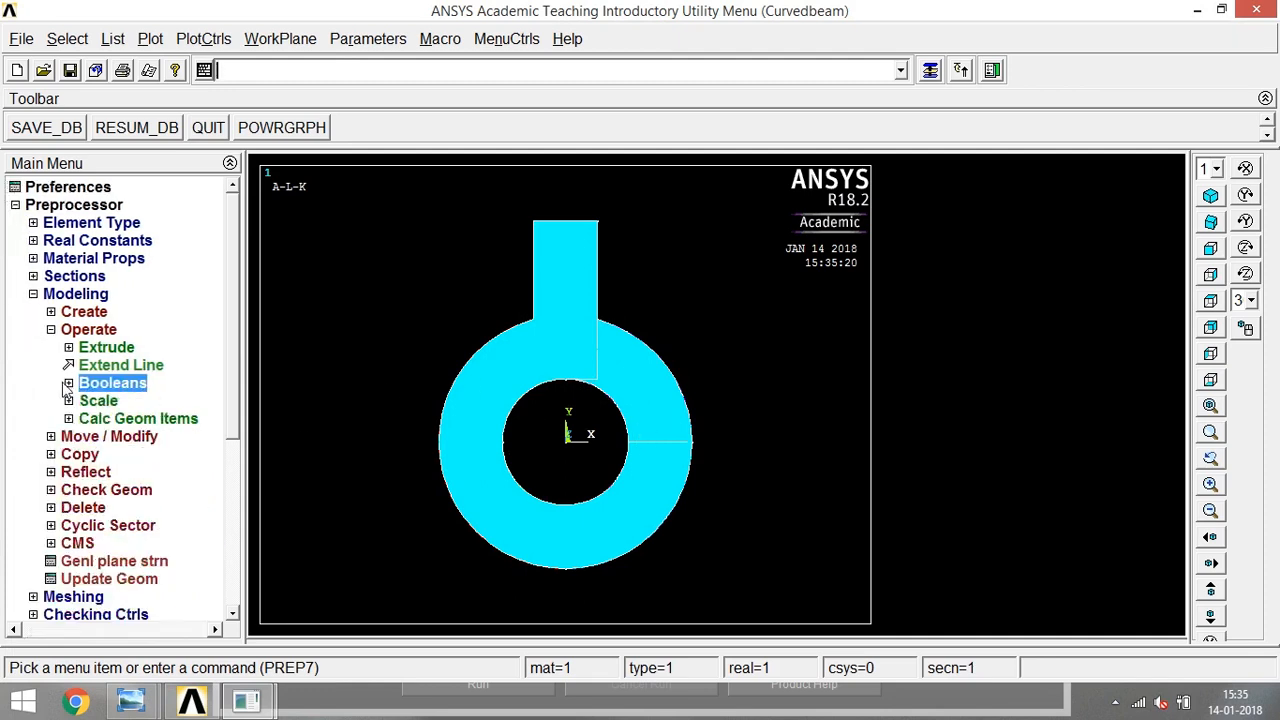
{"action": "left_click", "coordinate": [51, 507]}
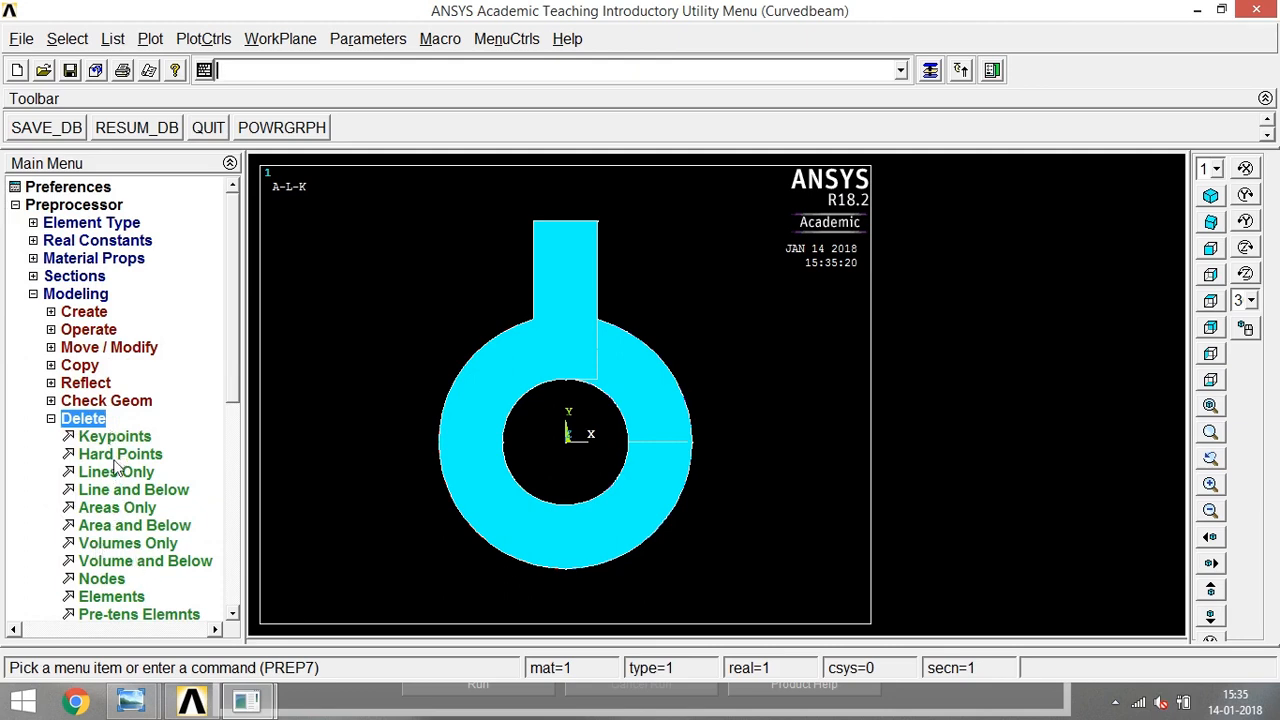
{"action": "left_click", "coordinate": [115, 510]}
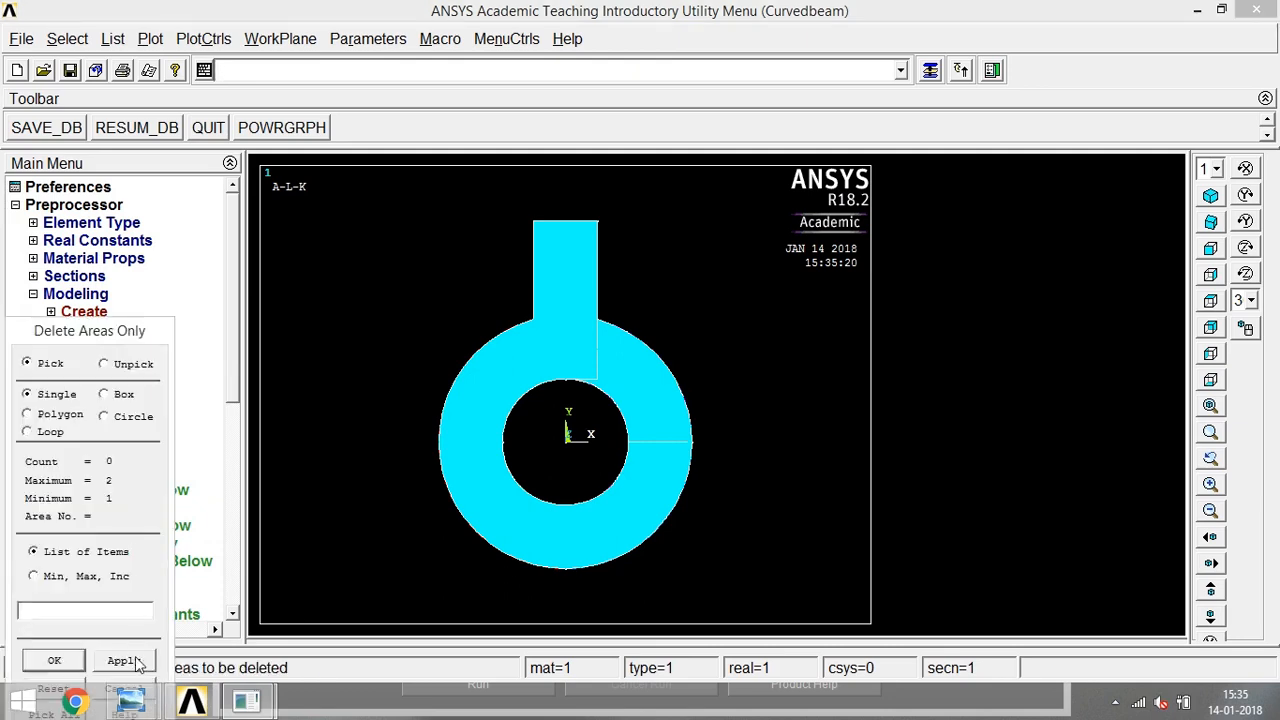
{"action": "left_click_drag", "start_coordinate": [121, 329], "coordinate": [150, 235]}
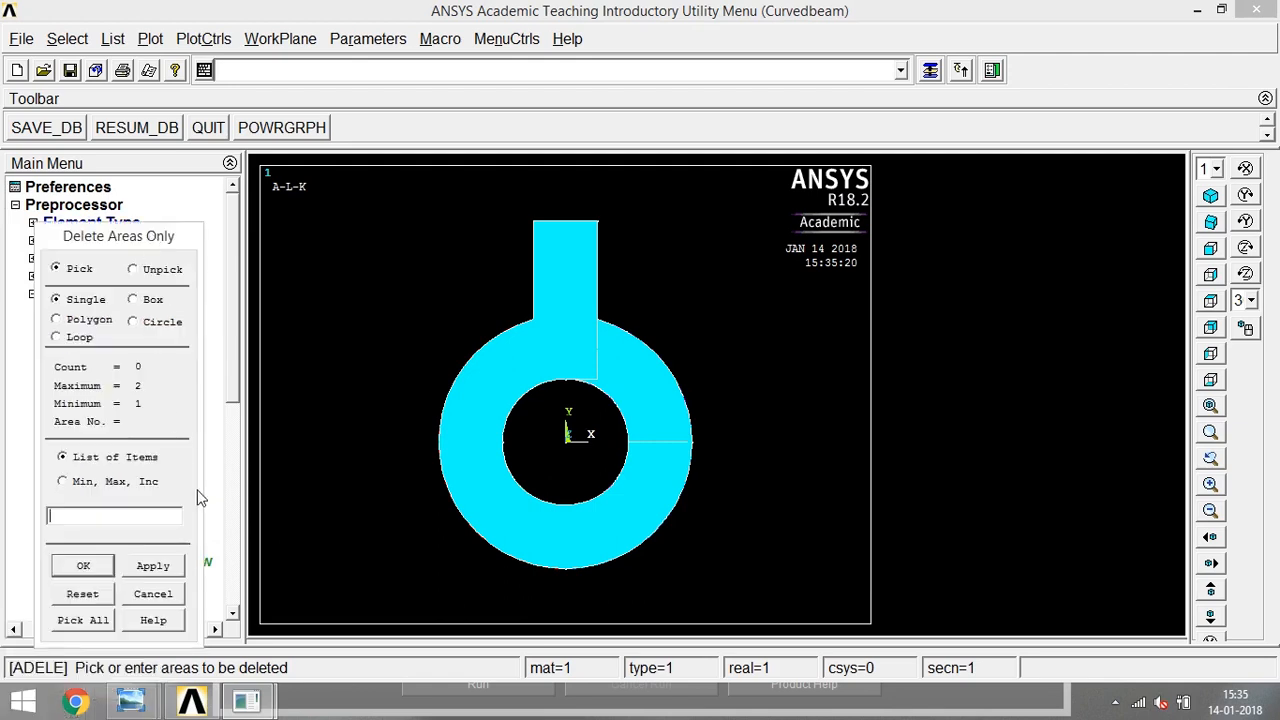
{"action": "left_click", "coordinate": [152, 594]}
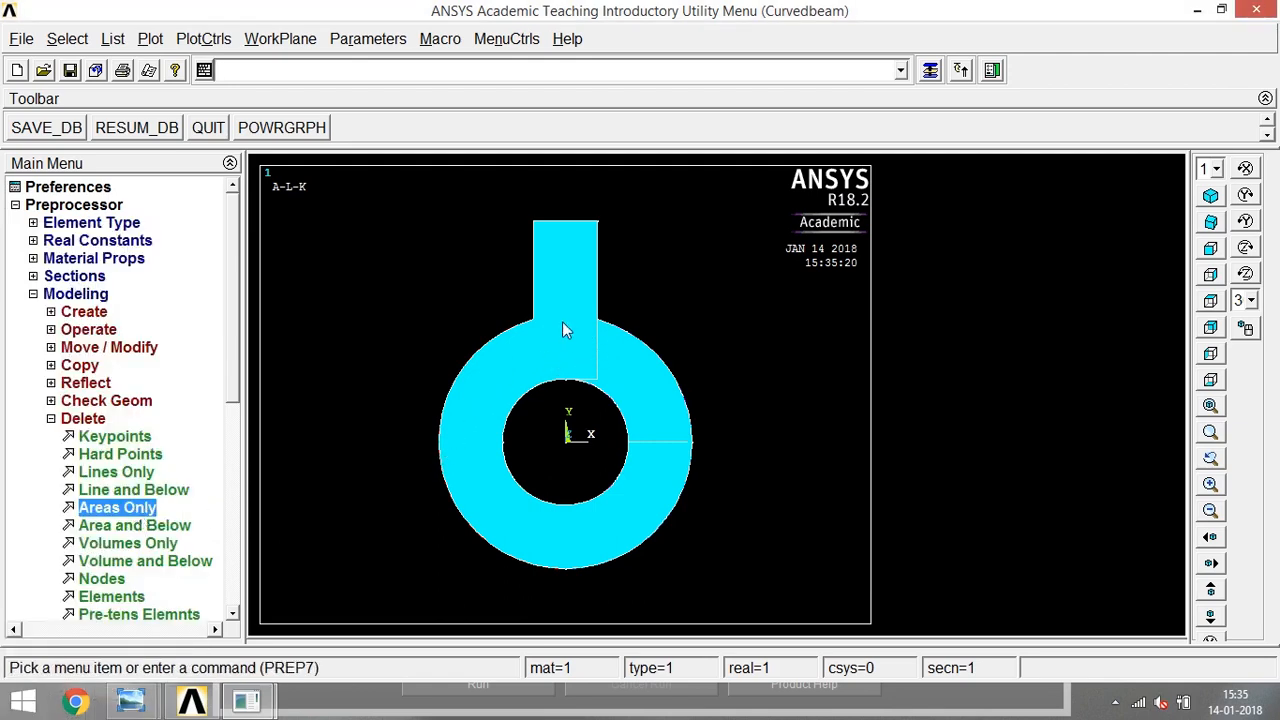
- Delete the ring's upper right quarter area with its lower-order entities, and redisplay the model with Multi-Plots
{"action": "left_click", "coordinate": [155, 526]}
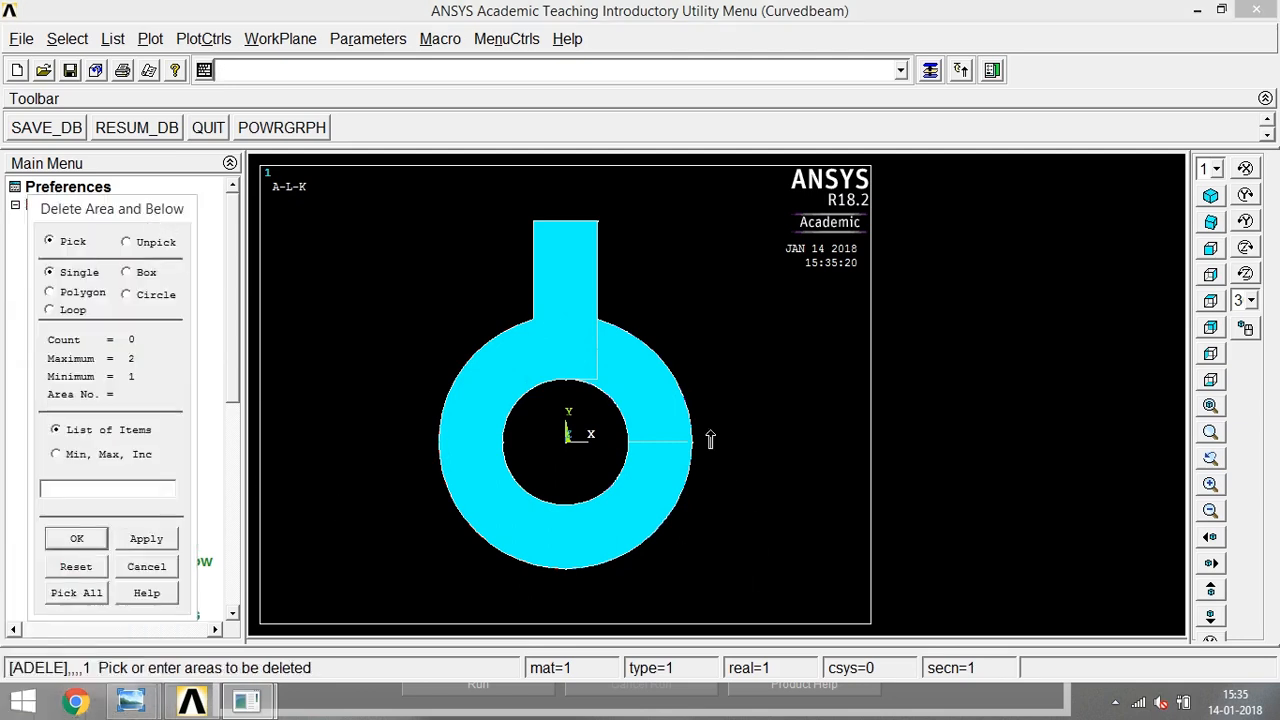
{"action": "left_click", "coordinate": [632, 383]}
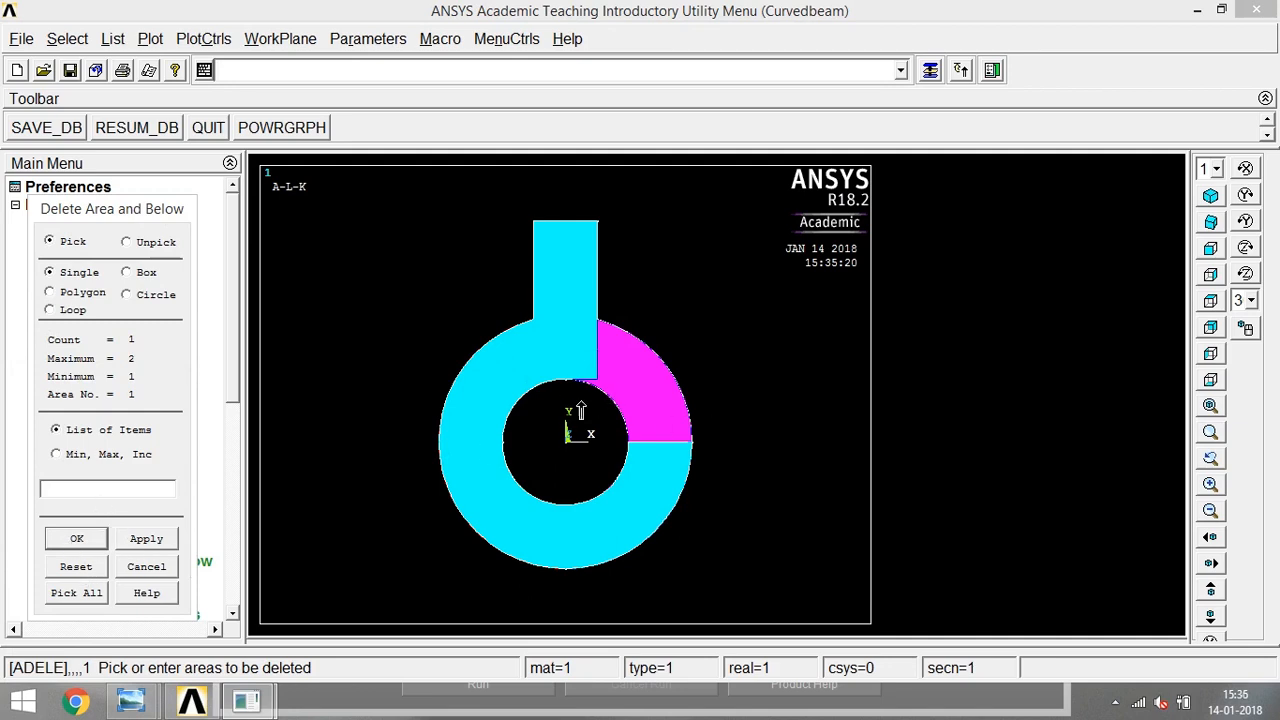
{"action": "left_click", "coordinate": [76, 538]}
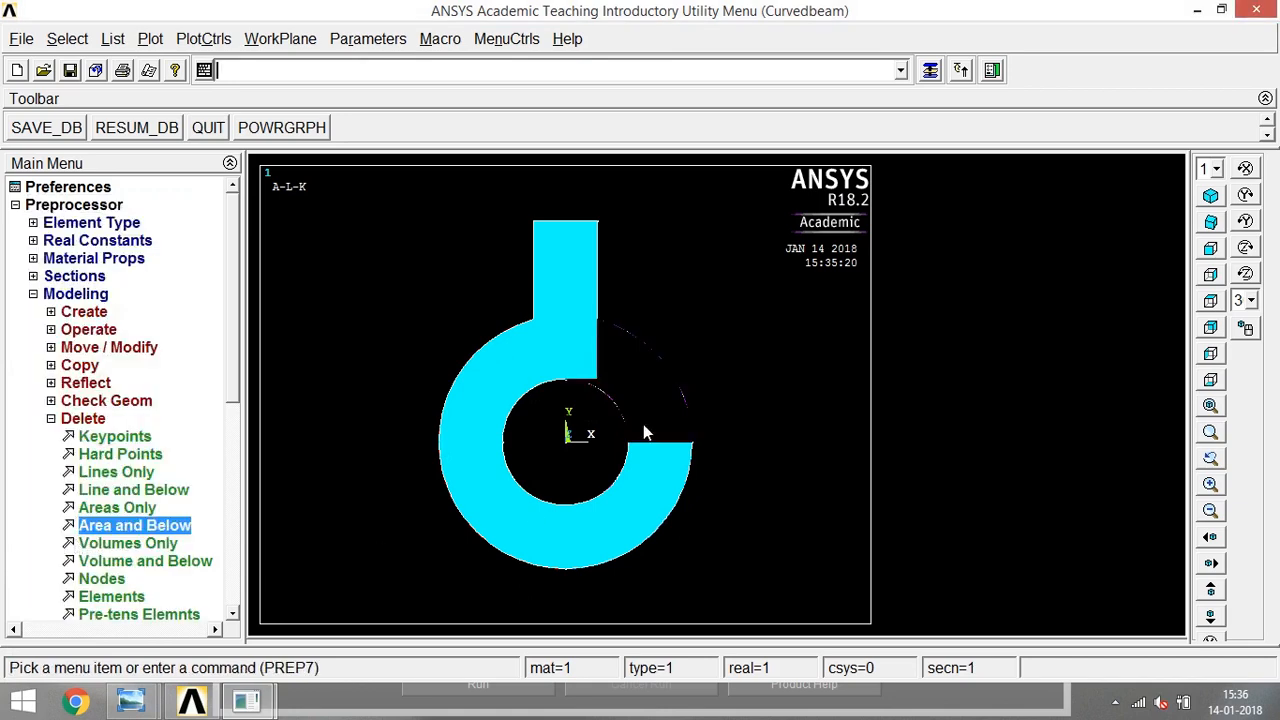
{"action": "left_click", "coordinate": [152, 42]}
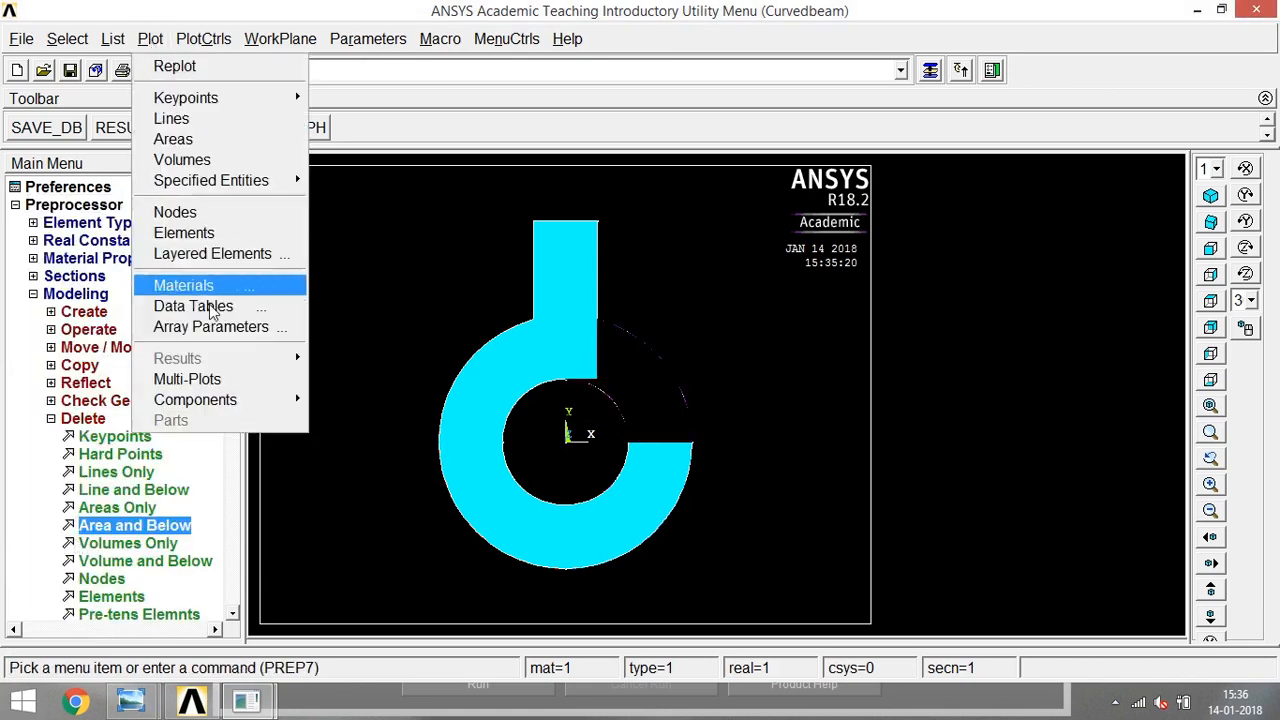
{"action": "left_click", "coordinate": [205, 380]}
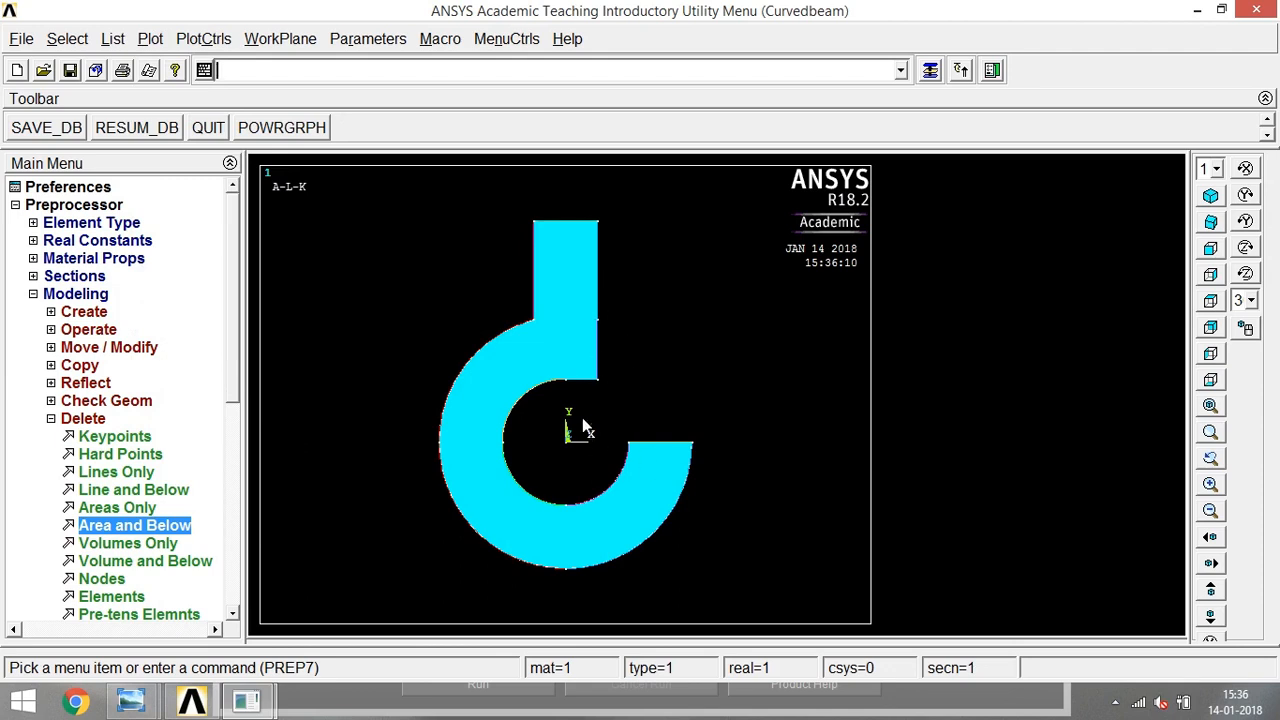
- Create a line fillet of radius 10 between the ring's outer arc and the stem's left edge
{"action": "left_click", "coordinate": [51, 418]}
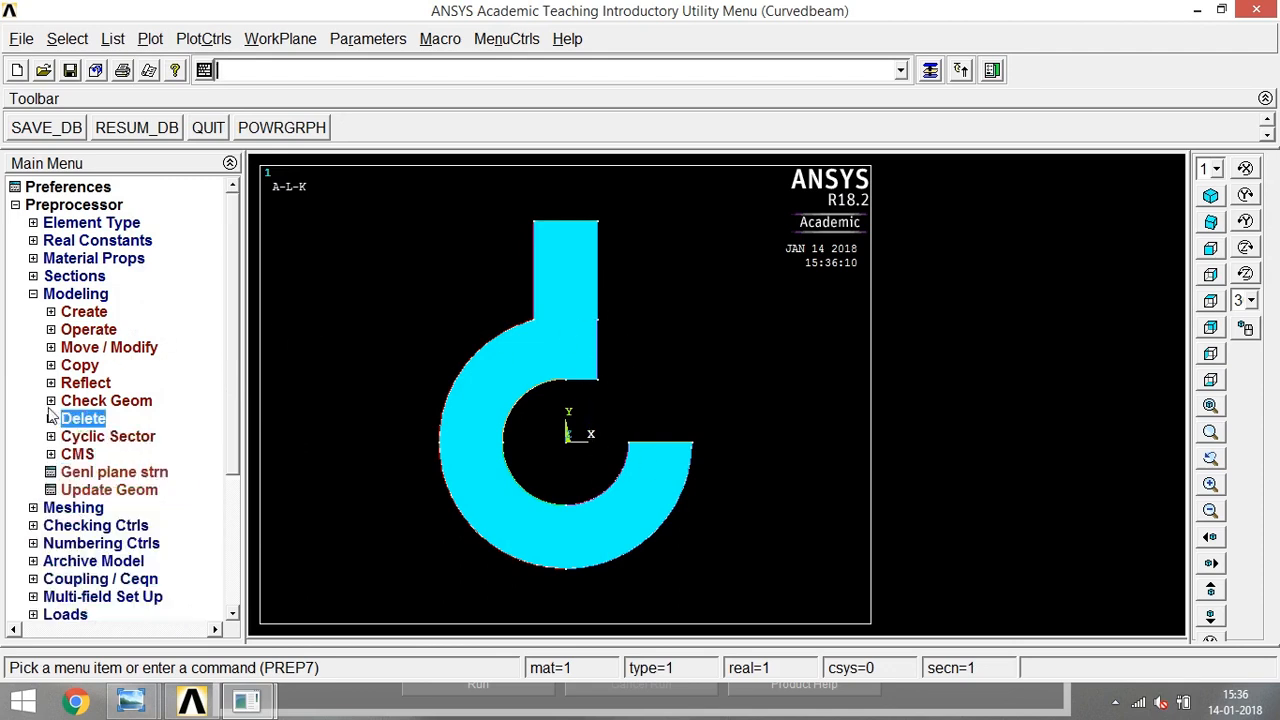
{"action": "left_click", "coordinate": [51, 311]}
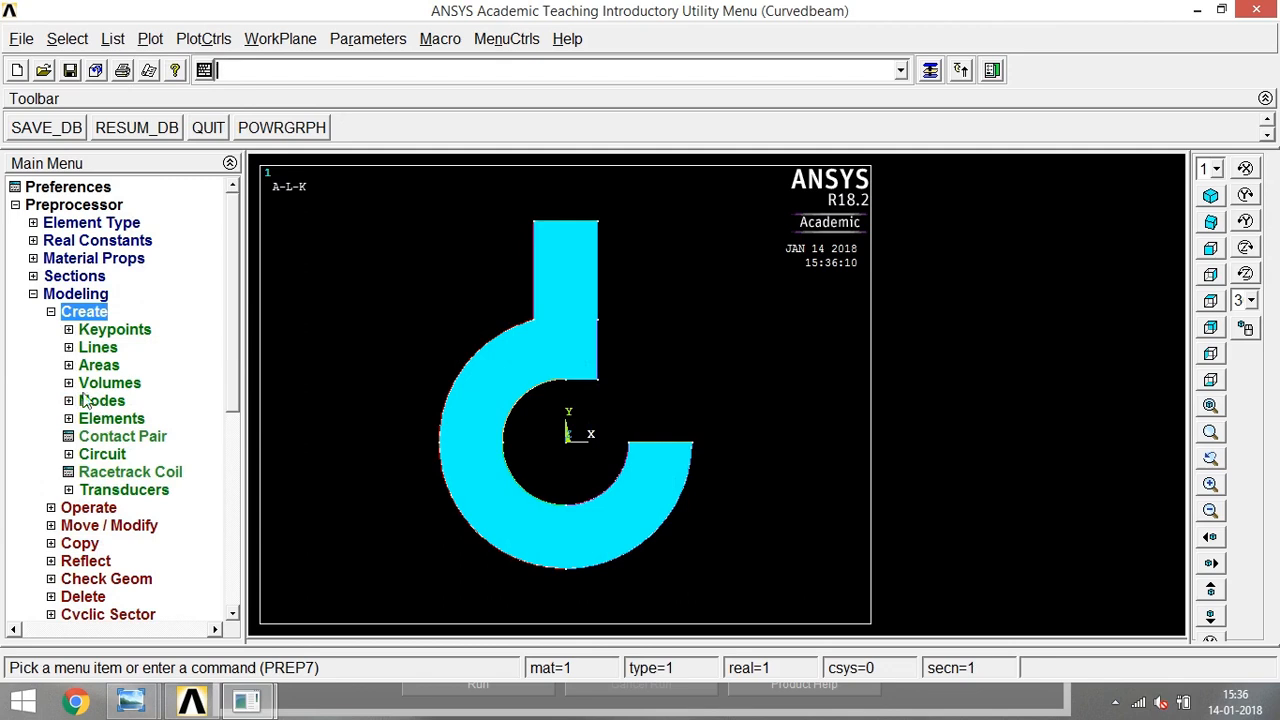
{"action": "left_click", "coordinate": [69, 347]}
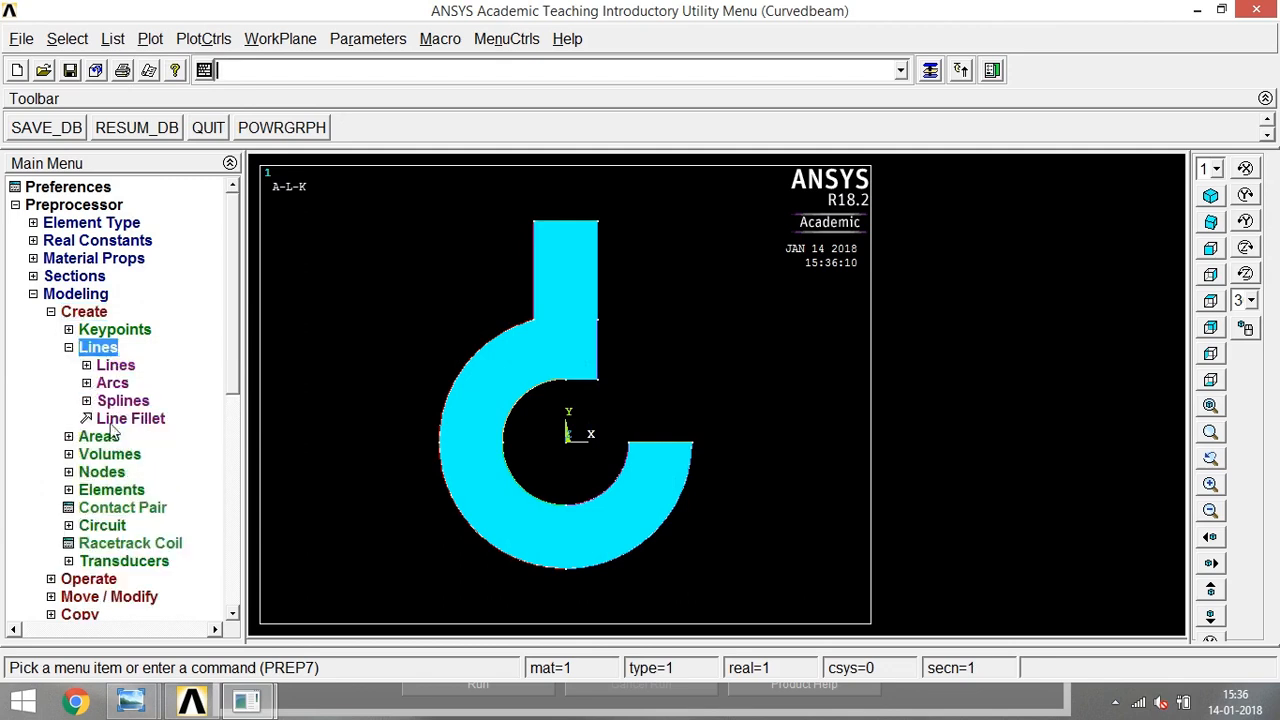
{"action": "left_click", "coordinate": [112, 432]}
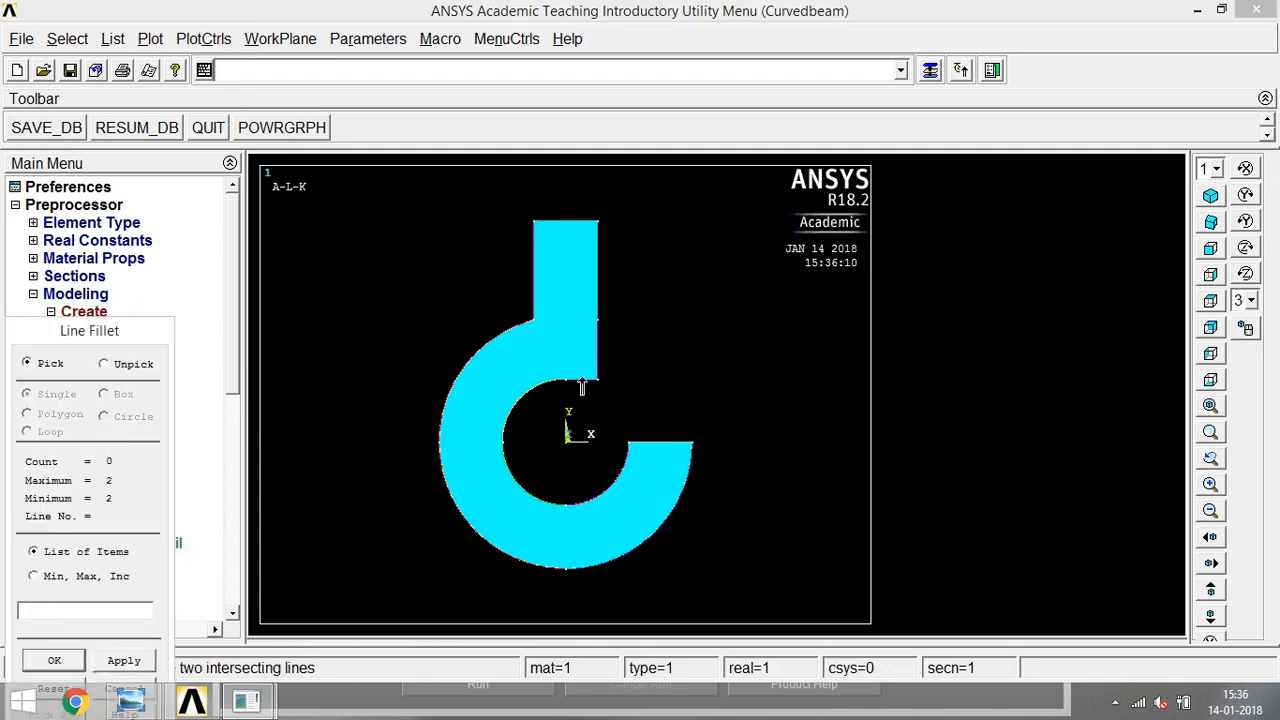
{"action": "left_click", "coordinate": [527, 318]}
{"action": "left_click", "coordinate": [533, 300]}
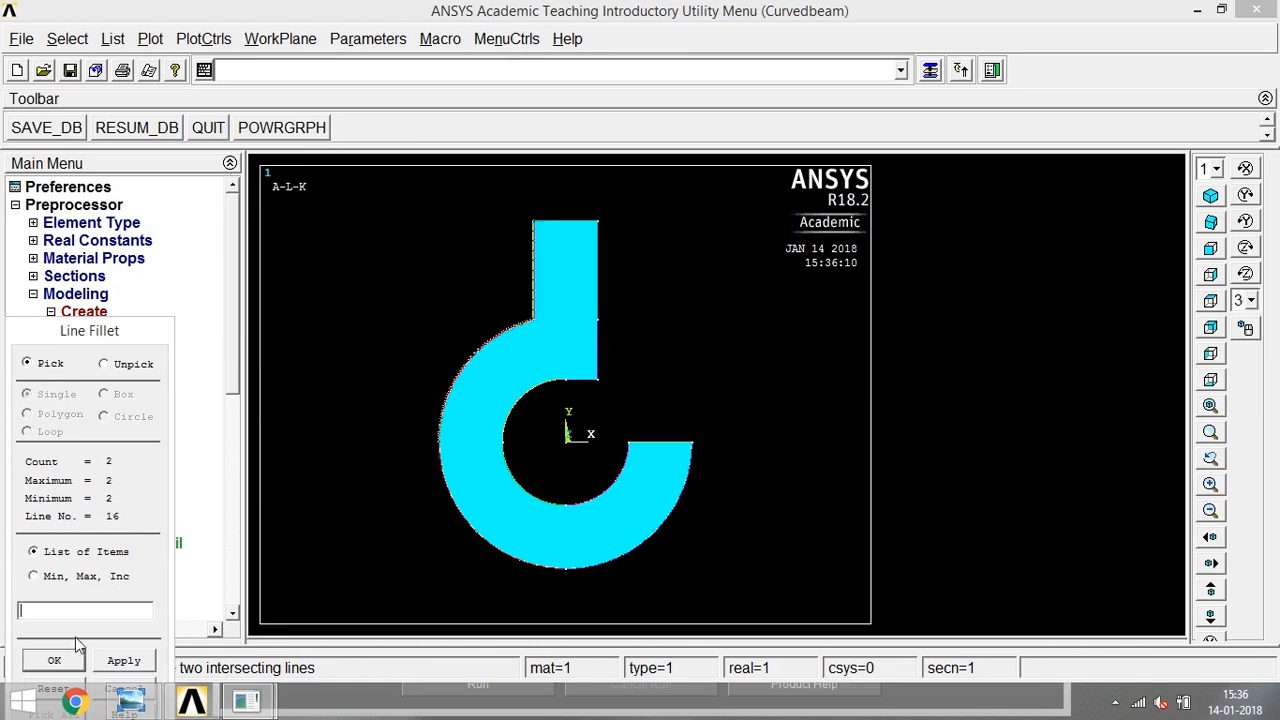
{"action": "left_click", "coordinate": [66, 662]}
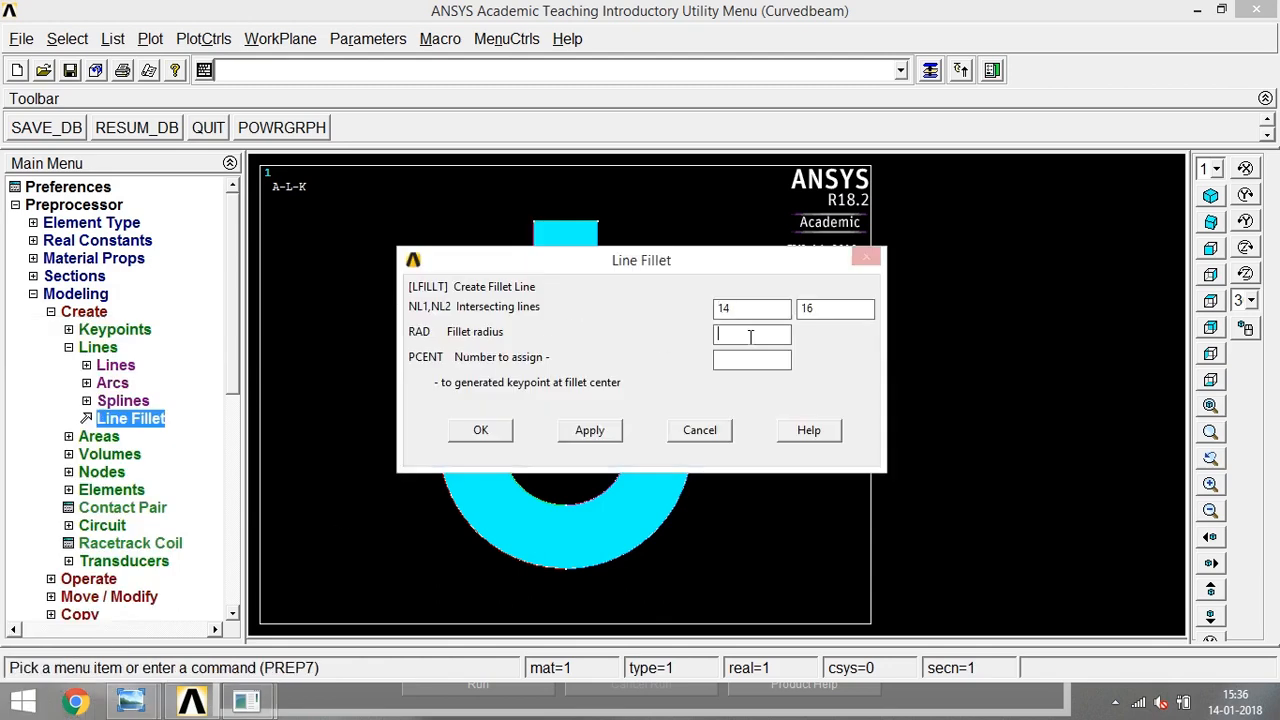
{"action": "left_click", "coordinate": [479, 426]}
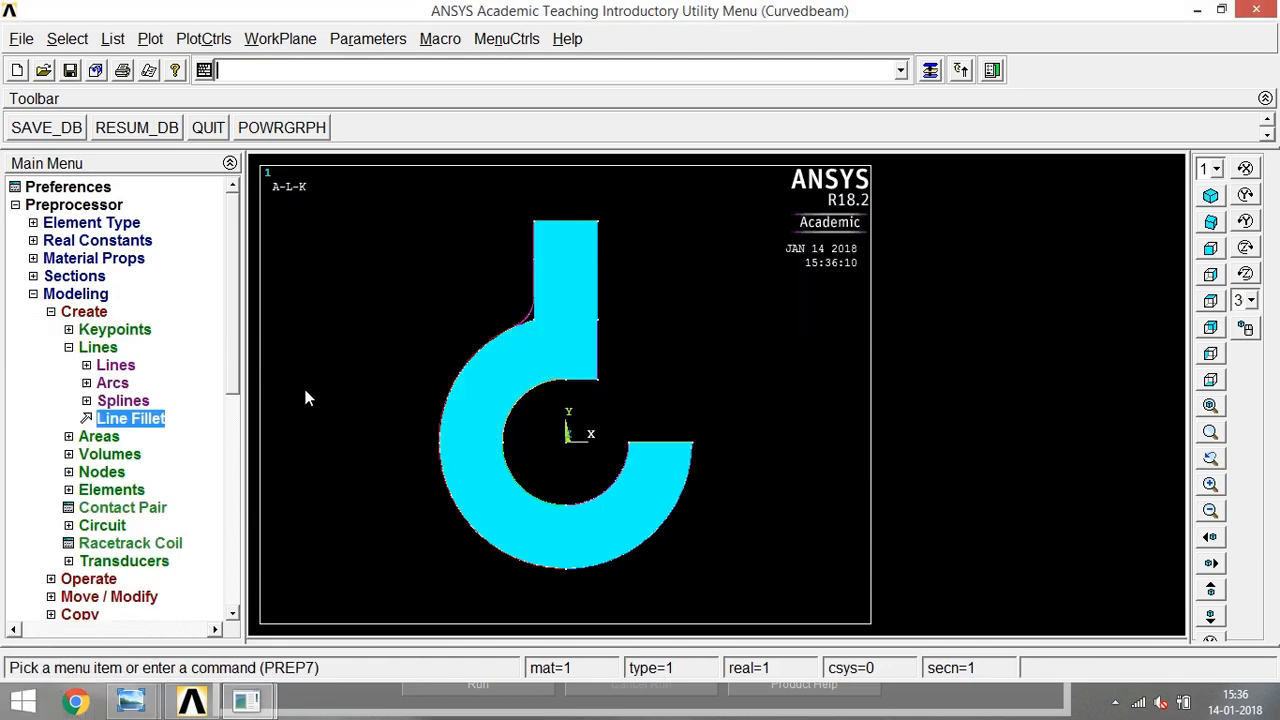
- Create a line fillet of radius 10 between the short horizontal line above the ring's hole and the vertical right edge
{"action": "left_click", "coordinate": [132, 418]}
{"action": "left_click", "coordinate": [592, 380]}
{"action": "left_click", "coordinate": [596, 362]}
{"action": "left_click", "coordinate": [54, 660]}
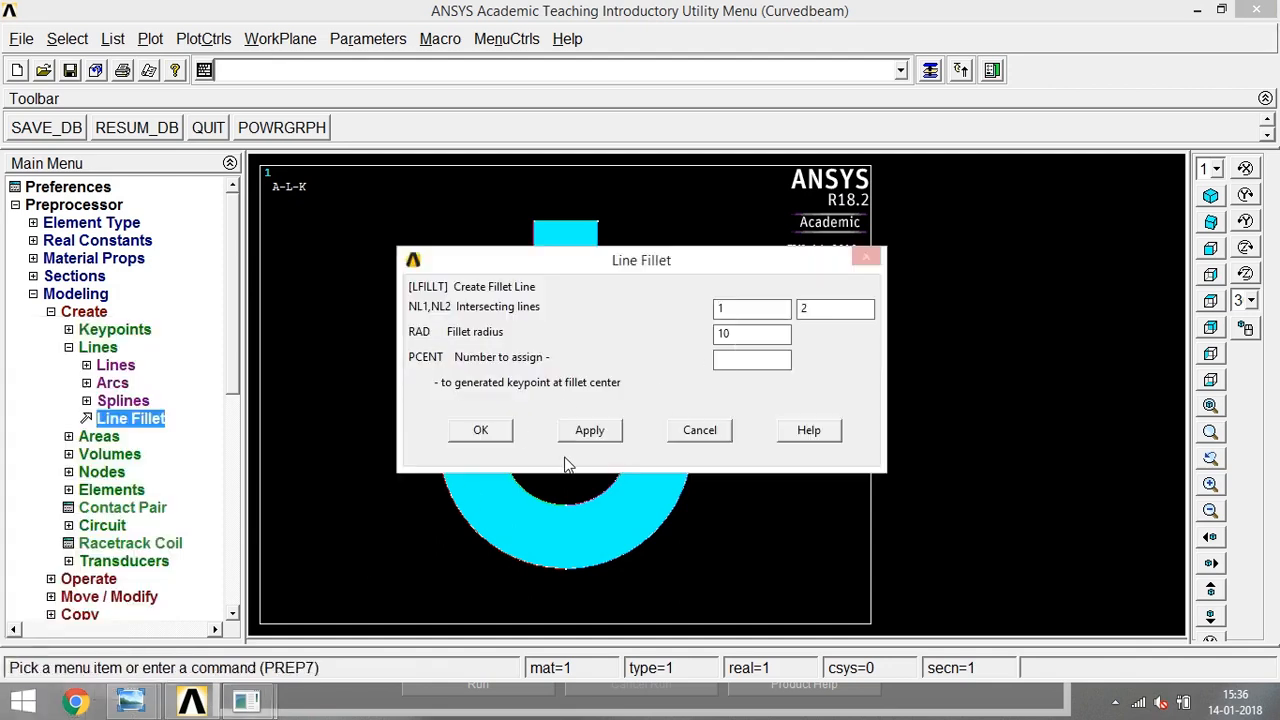
{"action": "left_click", "coordinate": [492, 432]}
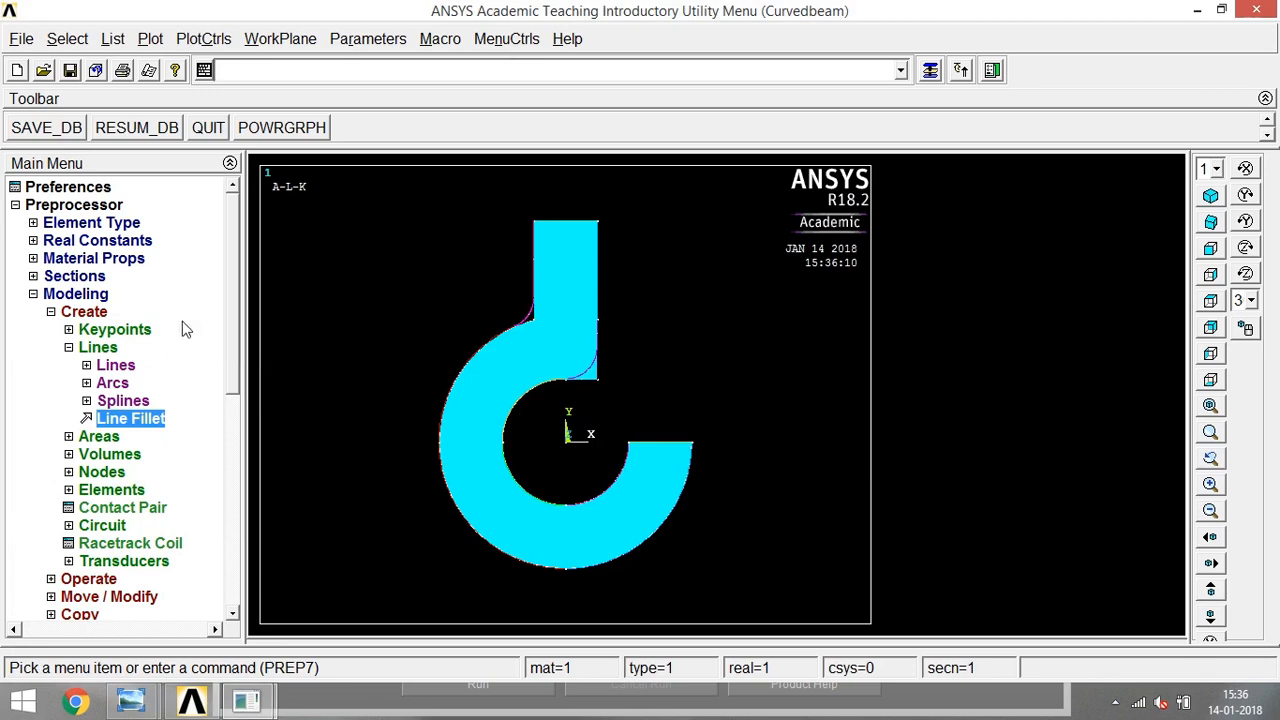
- Create an arbitrary area by lines from the edges enclosing the fillet corner between the stem's left edge and the ring
{"action": "left_click", "coordinate": [69, 348]}
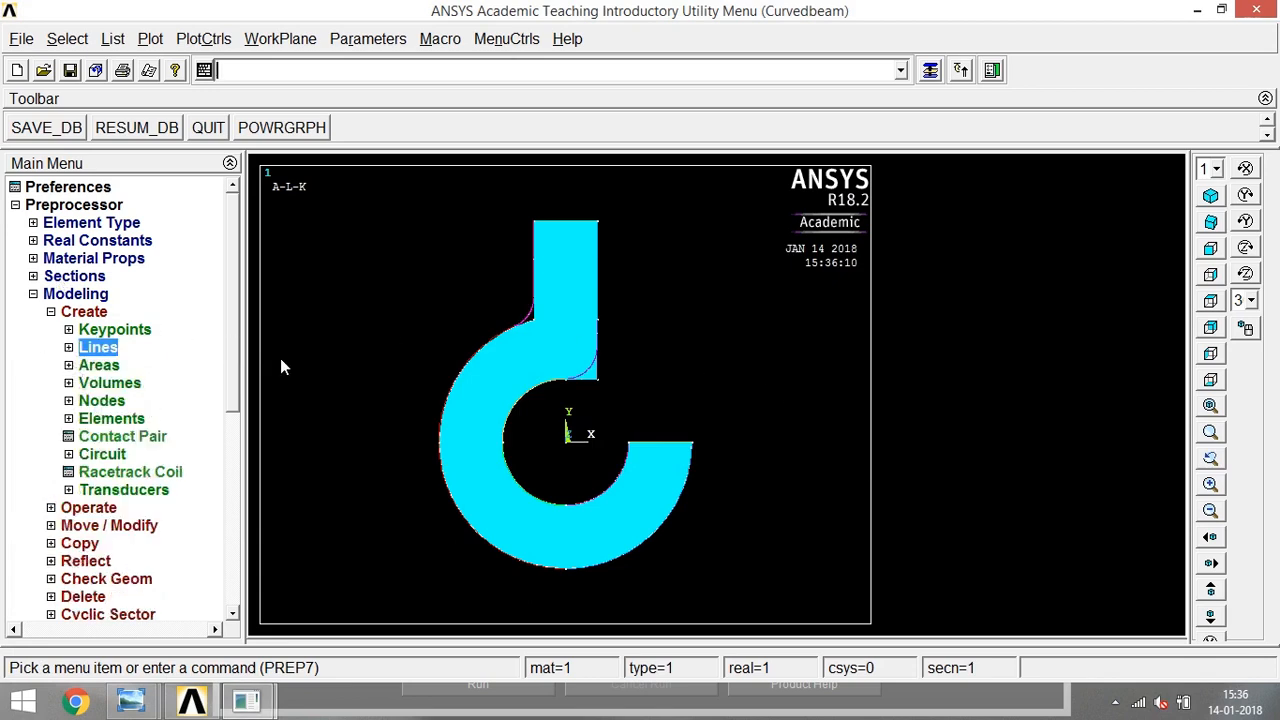
{"action": "left_click", "coordinate": [99, 365]}
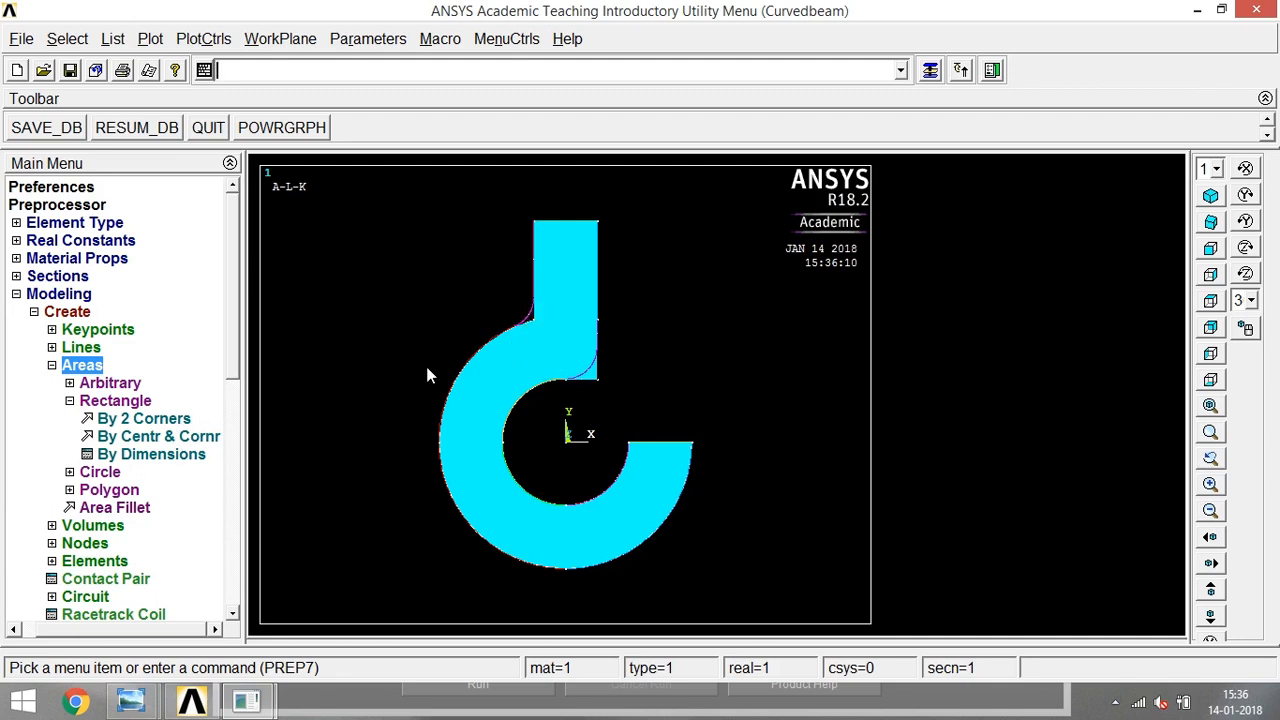
{"action": "left_click", "coordinate": [79, 399]}
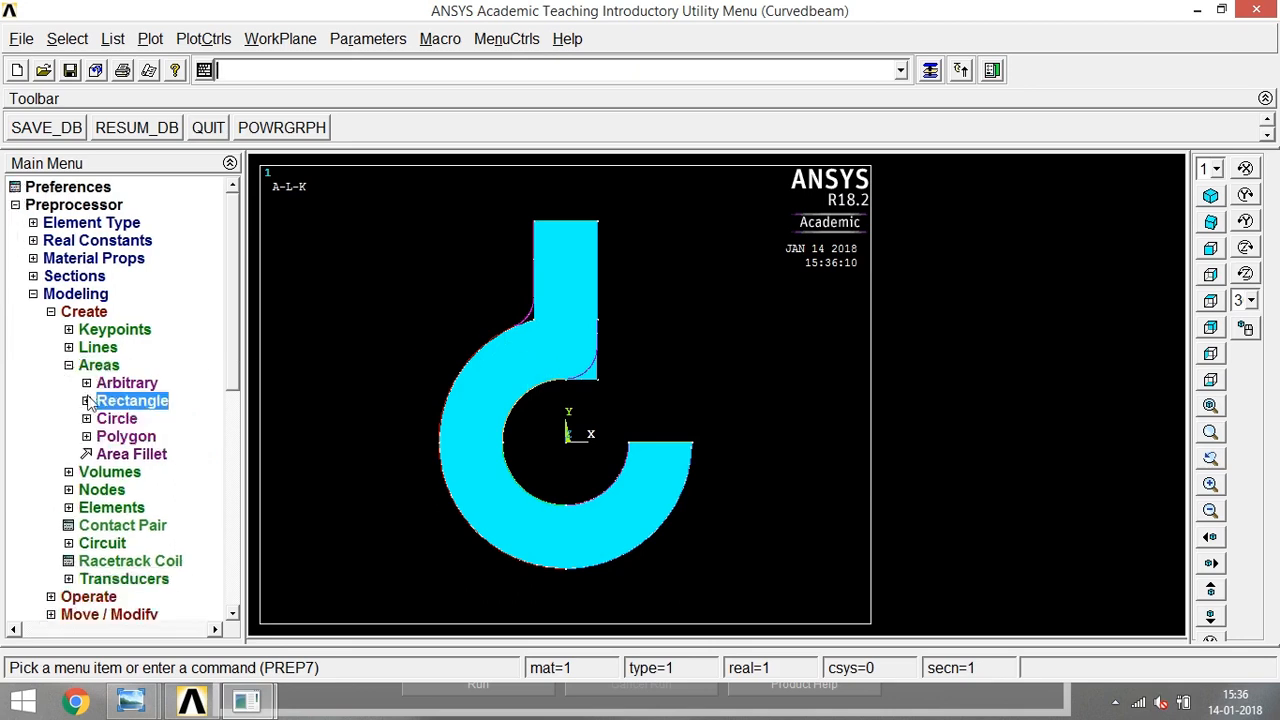
{"action": "left_click", "coordinate": [87, 400]}
{"action": "left_click", "coordinate": [74, 386]}
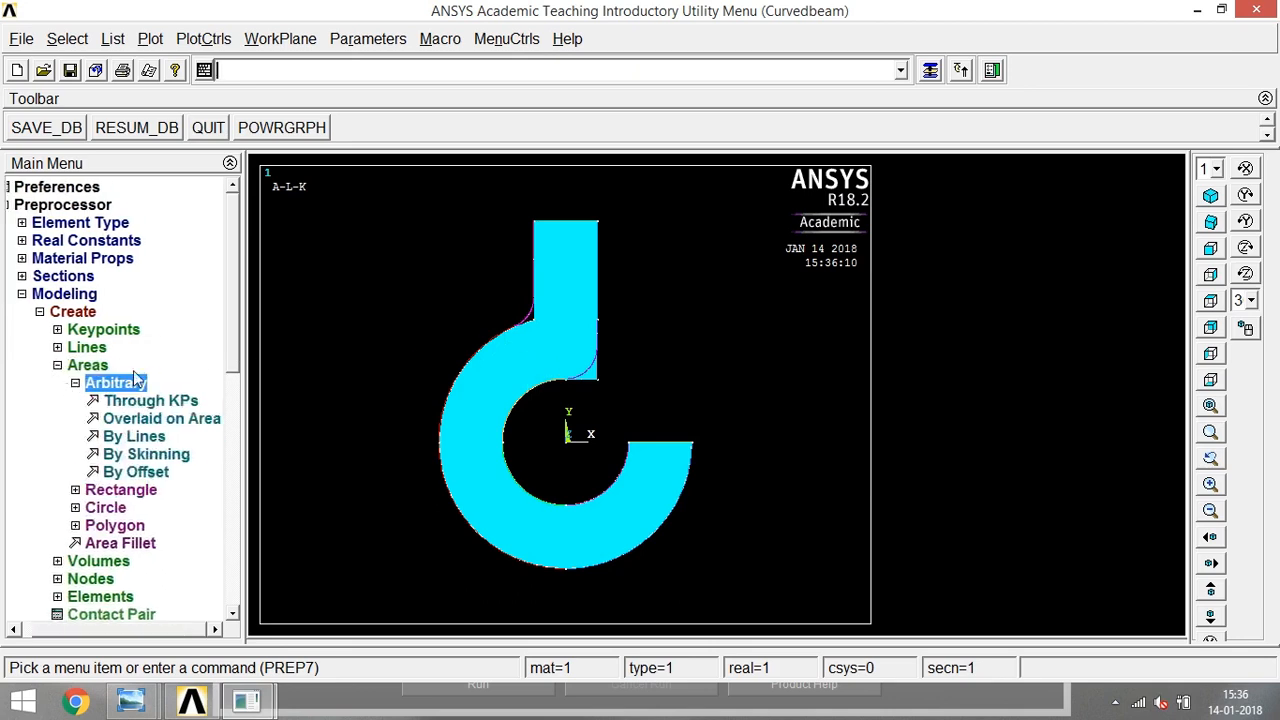
{"action": "left_click", "coordinate": [134, 437]}
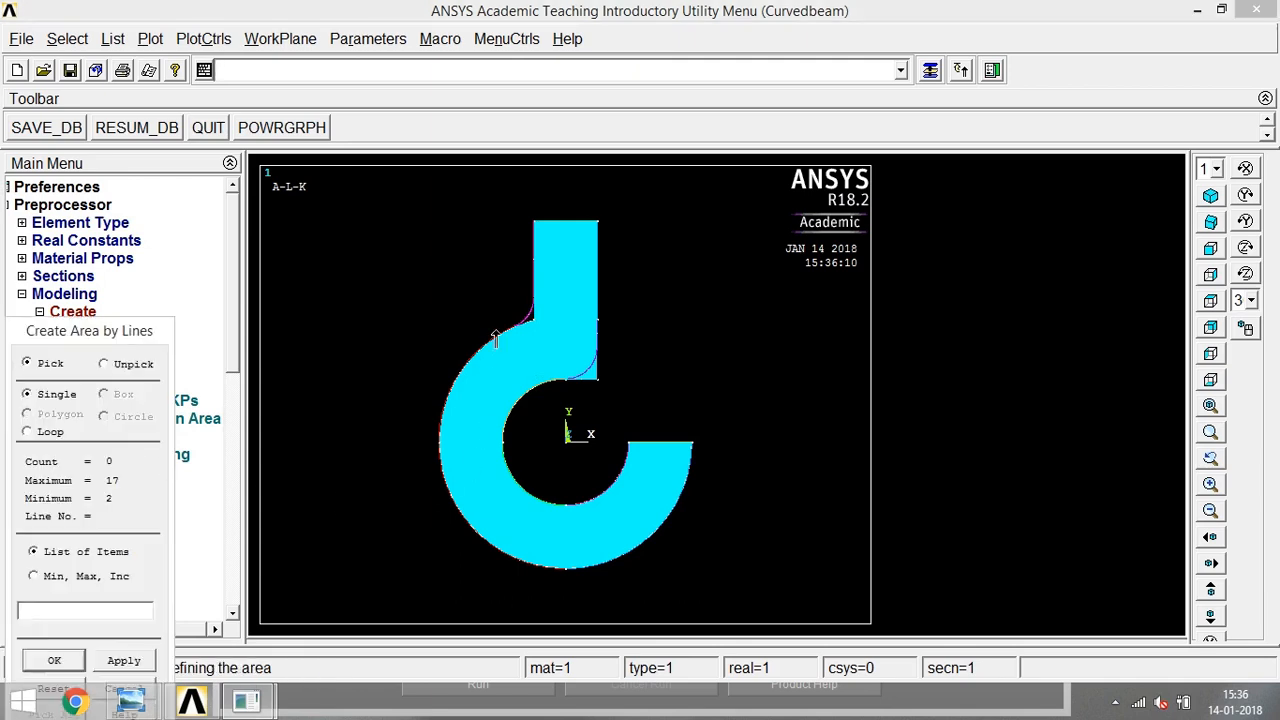
{"action": "left_click", "coordinate": [525, 318]}
{"action": "left_click", "coordinate": [525, 328]}
{"action": "left_click", "coordinate": [54, 660]}
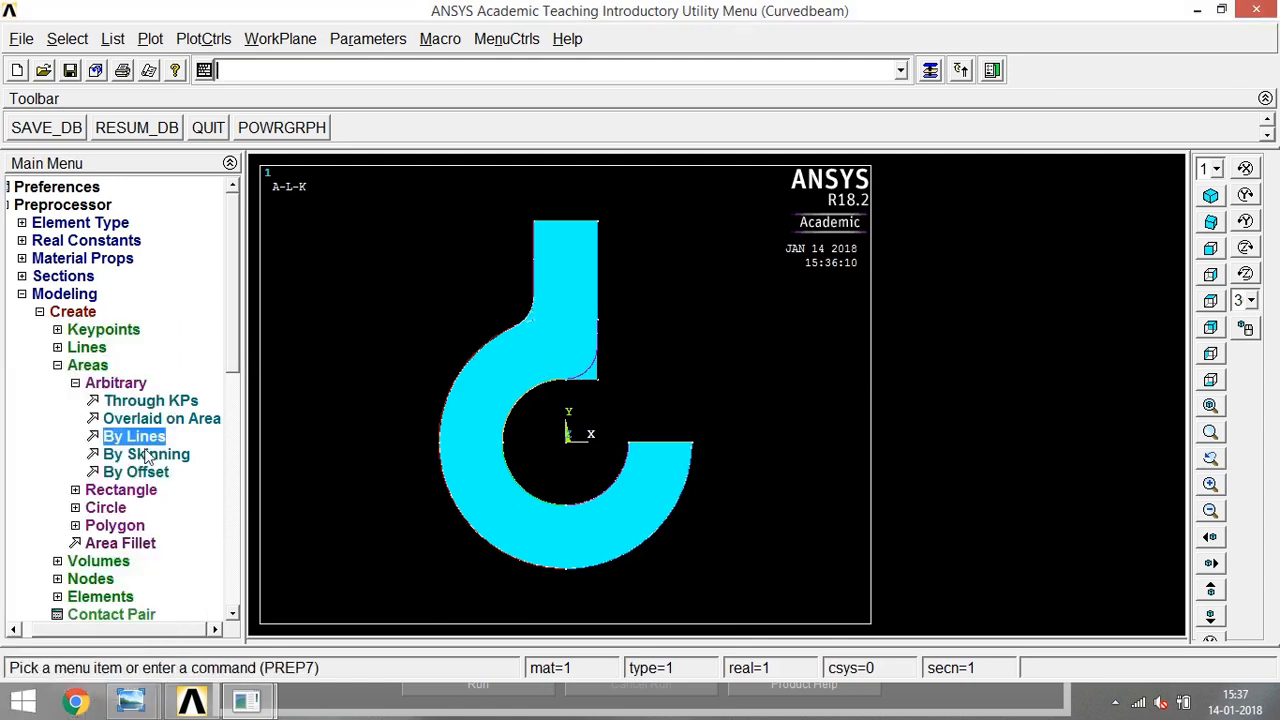
- Boolean-add the small area at the stem's left fillet corner and the main hook area into a single area
{"action": "left_click", "coordinate": [75, 383]}
{"action": "left_click", "coordinate": [70, 366]}
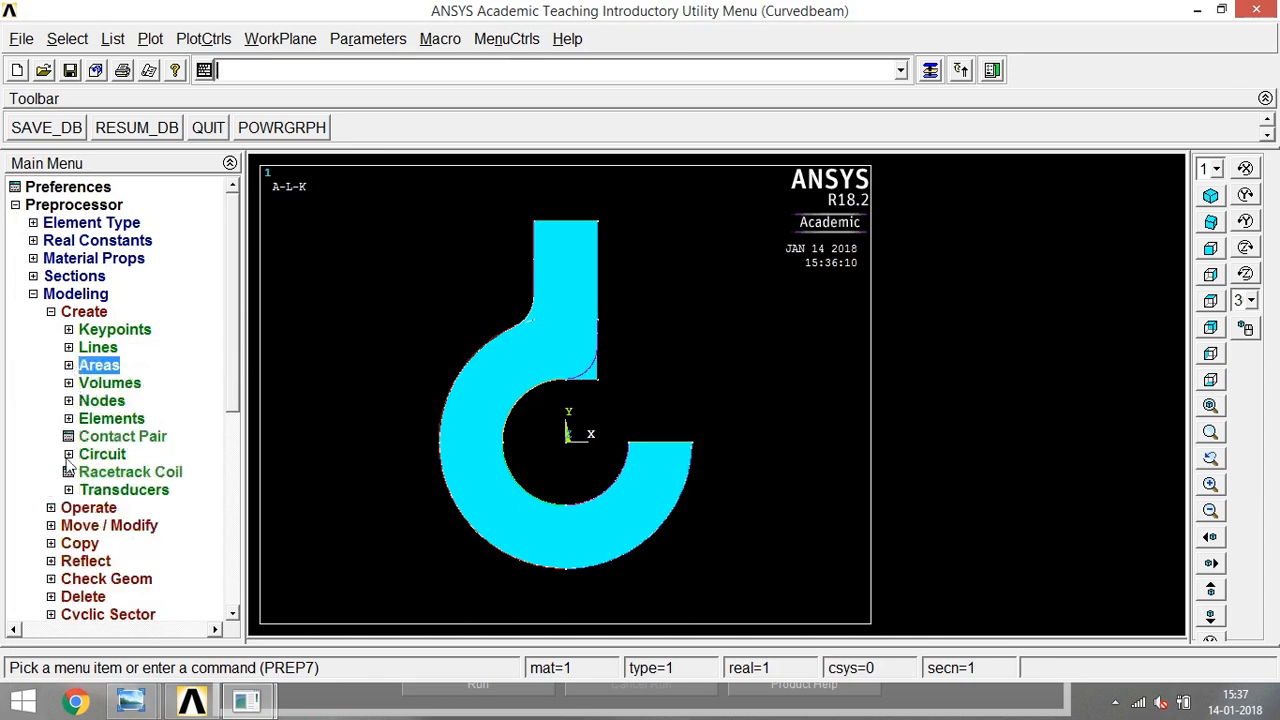
{"action": "left_click", "coordinate": [52, 508]}
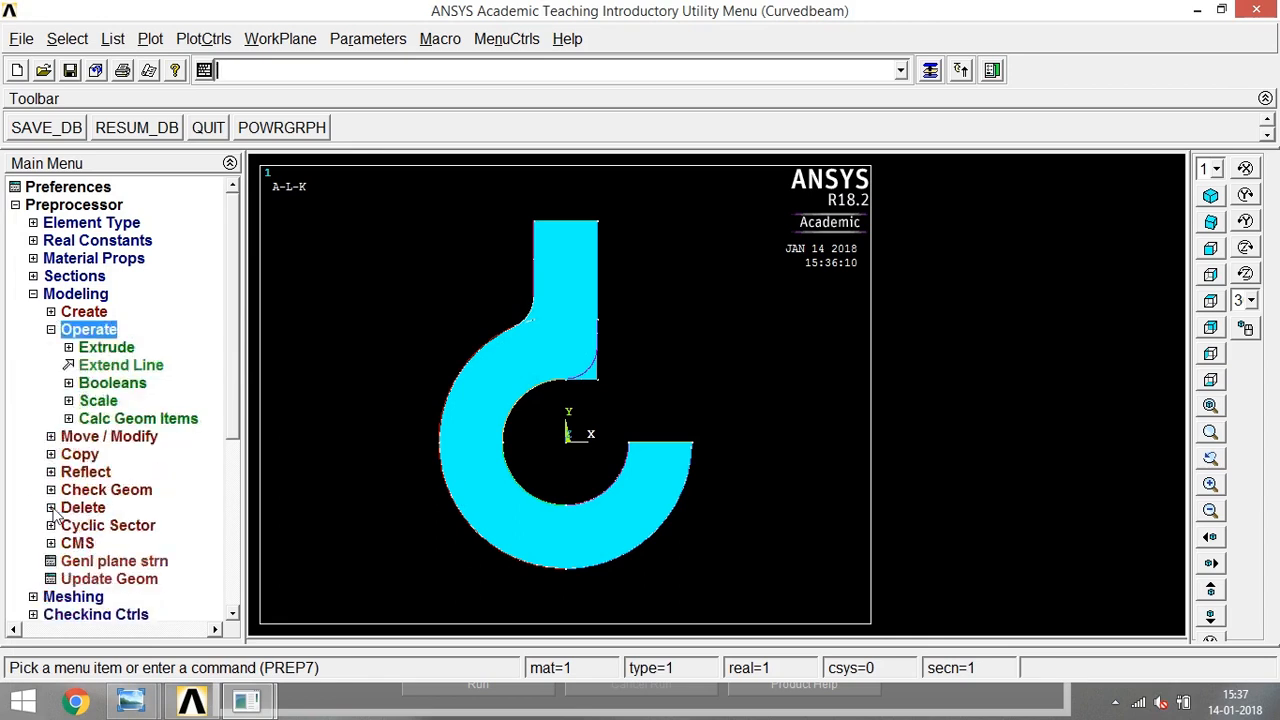
{"action": "left_click", "coordinate": [84, 385]}
{"action": "left_click", "coordinate": [100, 420]}
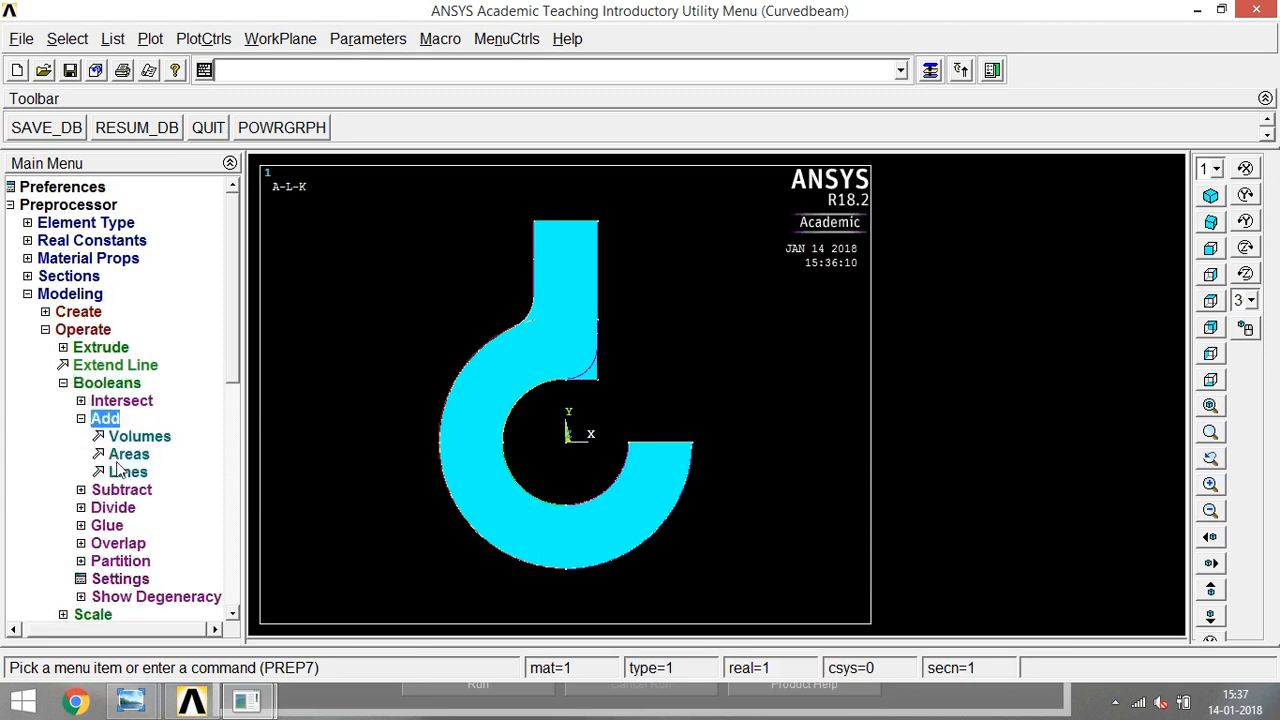
{"action": "left_click", "coordinate": [122, 452]}
{"action": "left_click", "coordinate": [531, 345]}
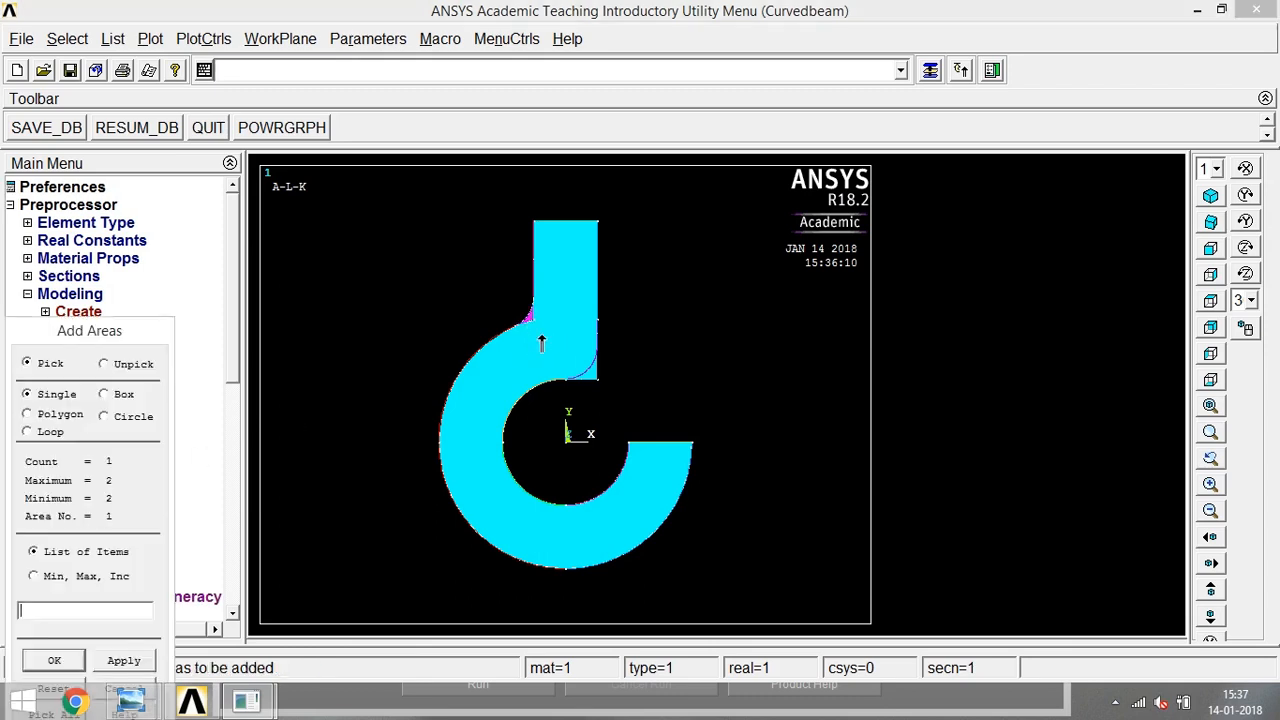
{"action": "left_click", "coordinate": [548, 368]}
{"action": "right_click", "coordinate": [497, 365]}
{"action": "left_click", "coordinate": [497, 360]}
{"action": "right_click", "coordinate": [475, 392]}
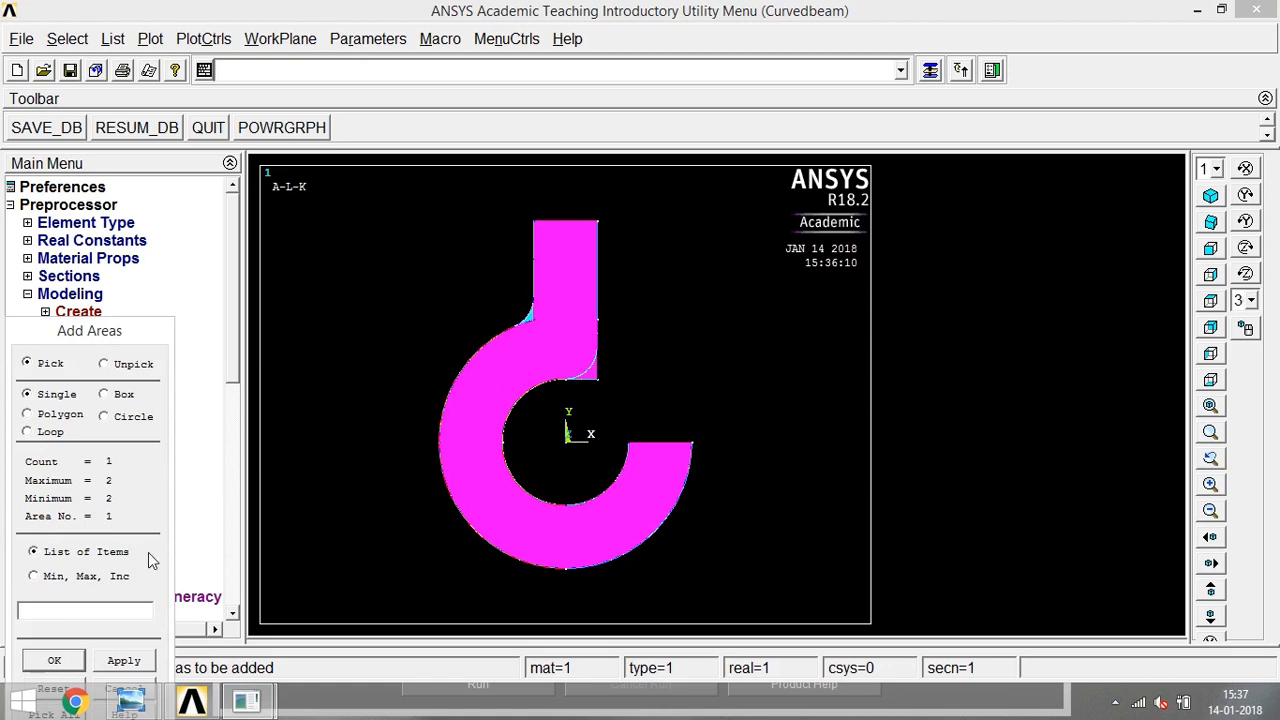
{"action": "left_click", "coordinate": [527, 328]}
{"action": "left_click", "coordinate": [52, 662]}
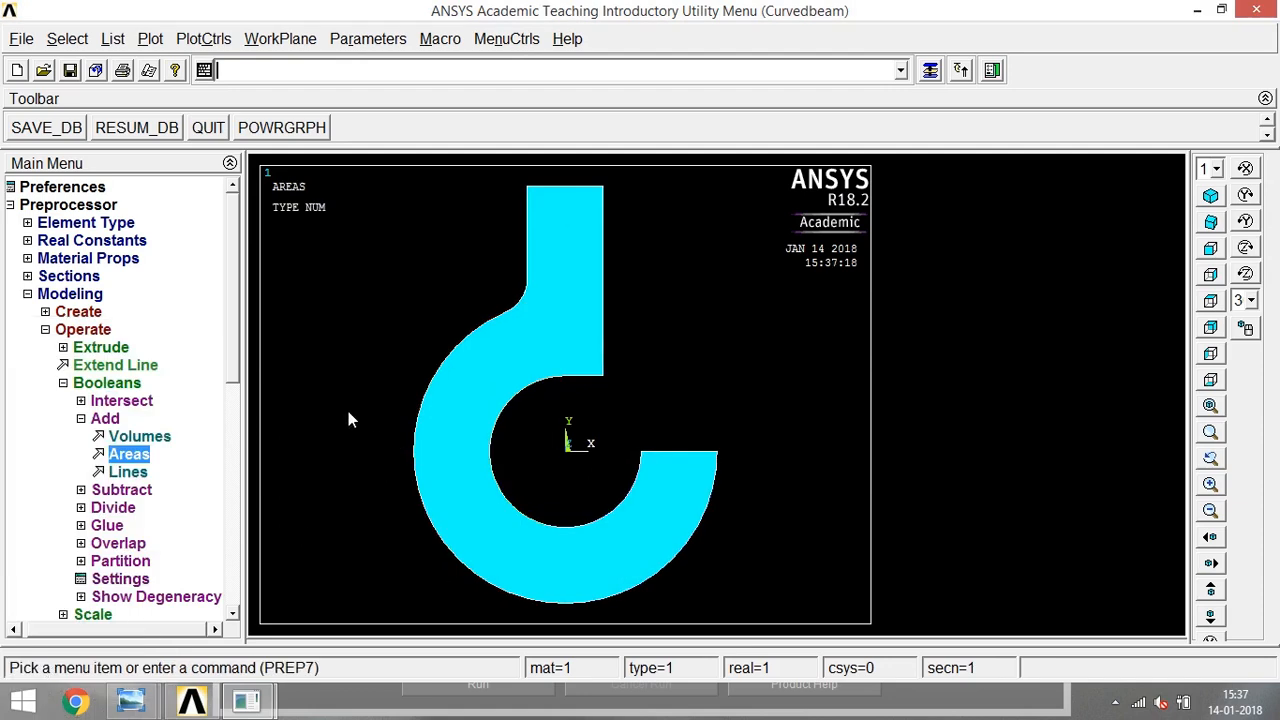
- Redisplay the combined hook model with Multi-Plots
{"action": "left_click", "coordinate": [81, 418]}
{"action": "left_click", "coordinate": [63, 383]}
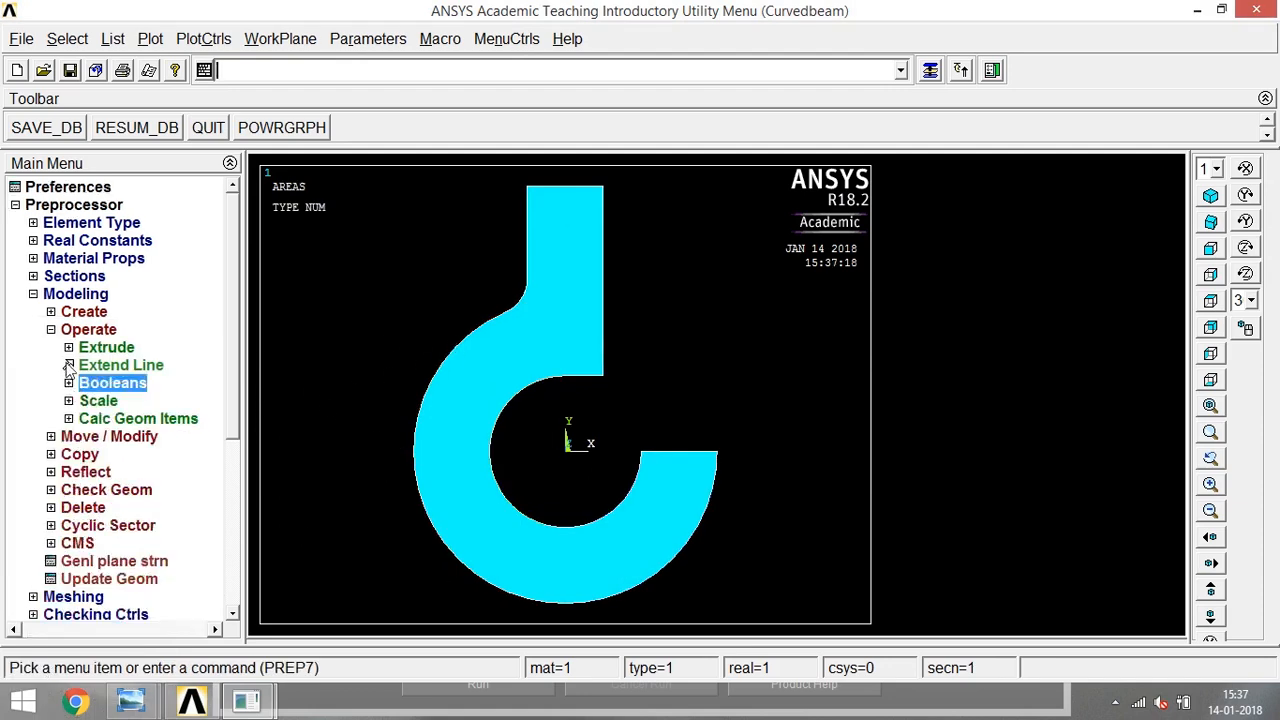
{"action": "left_click", "coordinate": [150, 38]}
{"action": "left_click", "coordinate": [215, 377]}
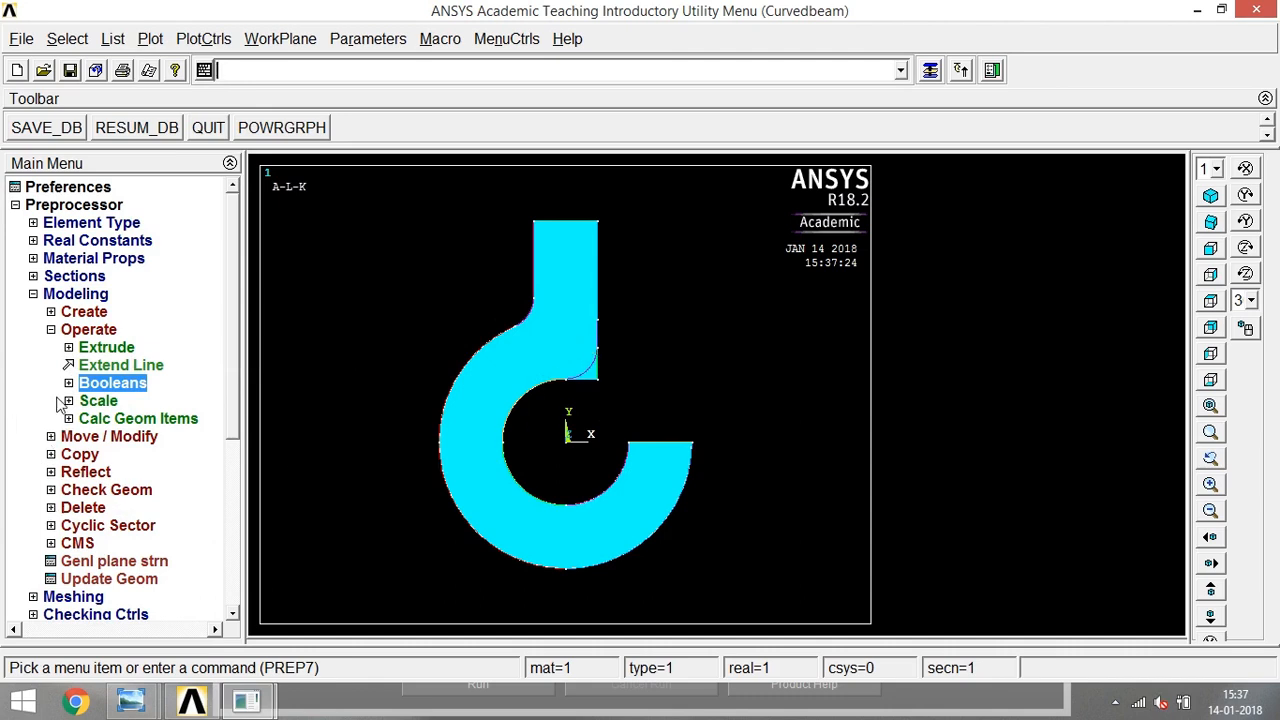
- Divide the hook area by the fillet arc line at the stem's lower right corner
{"action": "left_click", "coordinate": [68, 384]}
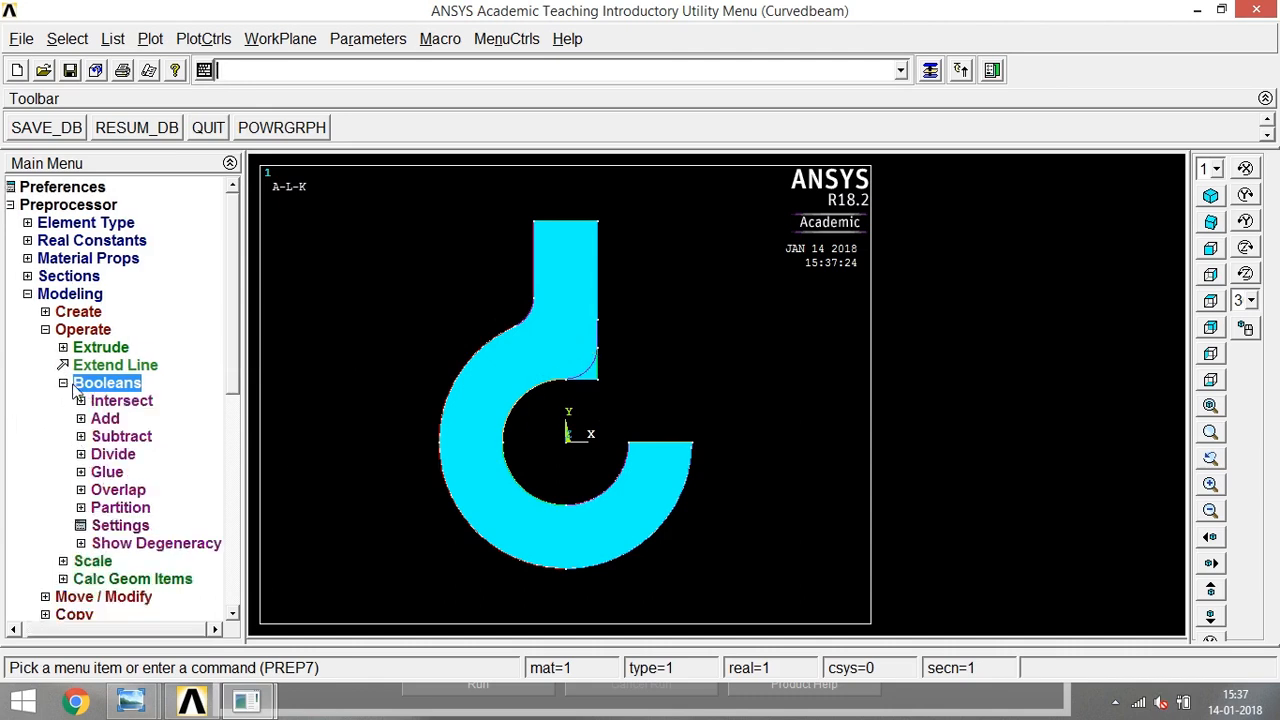
{"action": "left_click", "coordinate": [83, 455]}
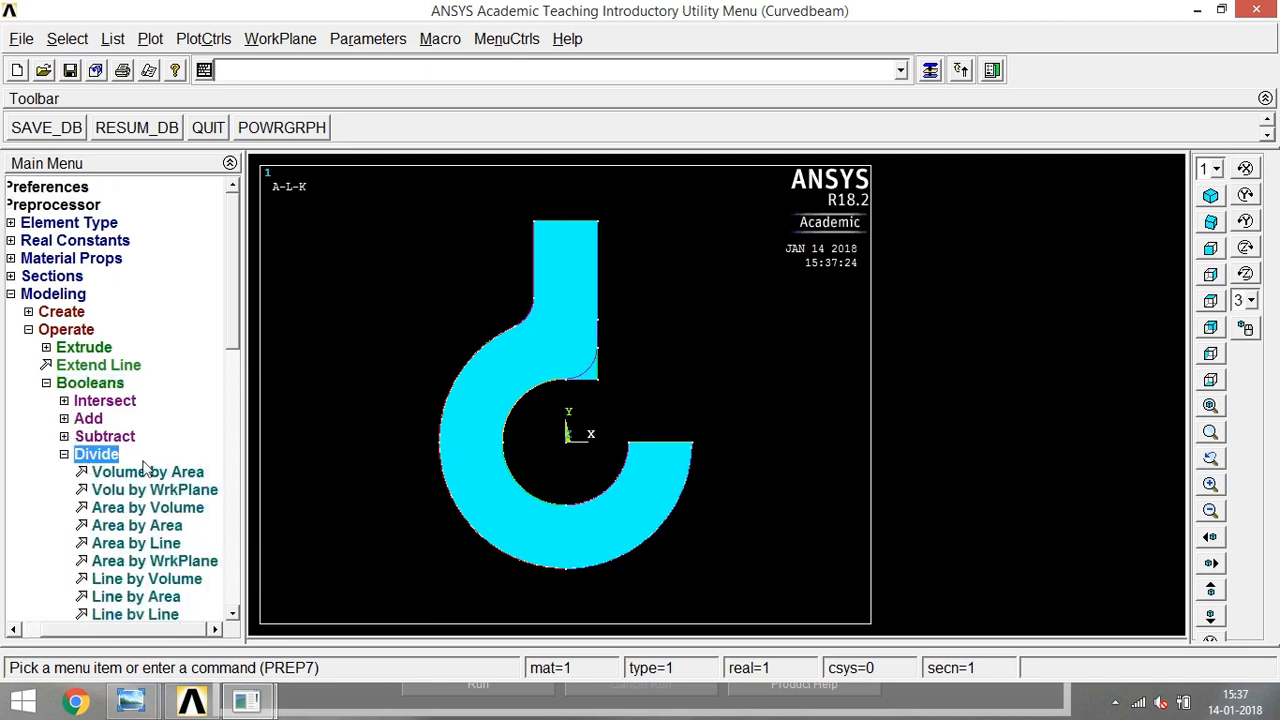
{"action": "left_click", "coordinate": [140, 545]}
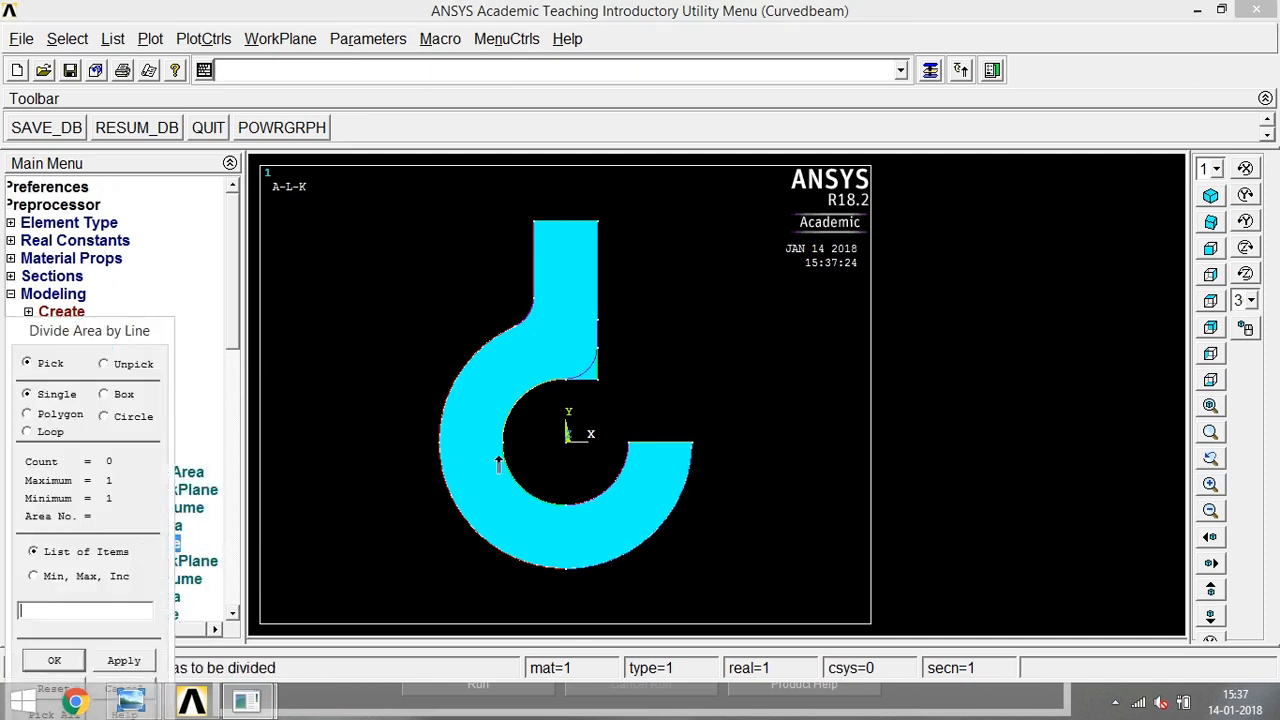
{"action": "left_click", "coordinate": [567, 346]}
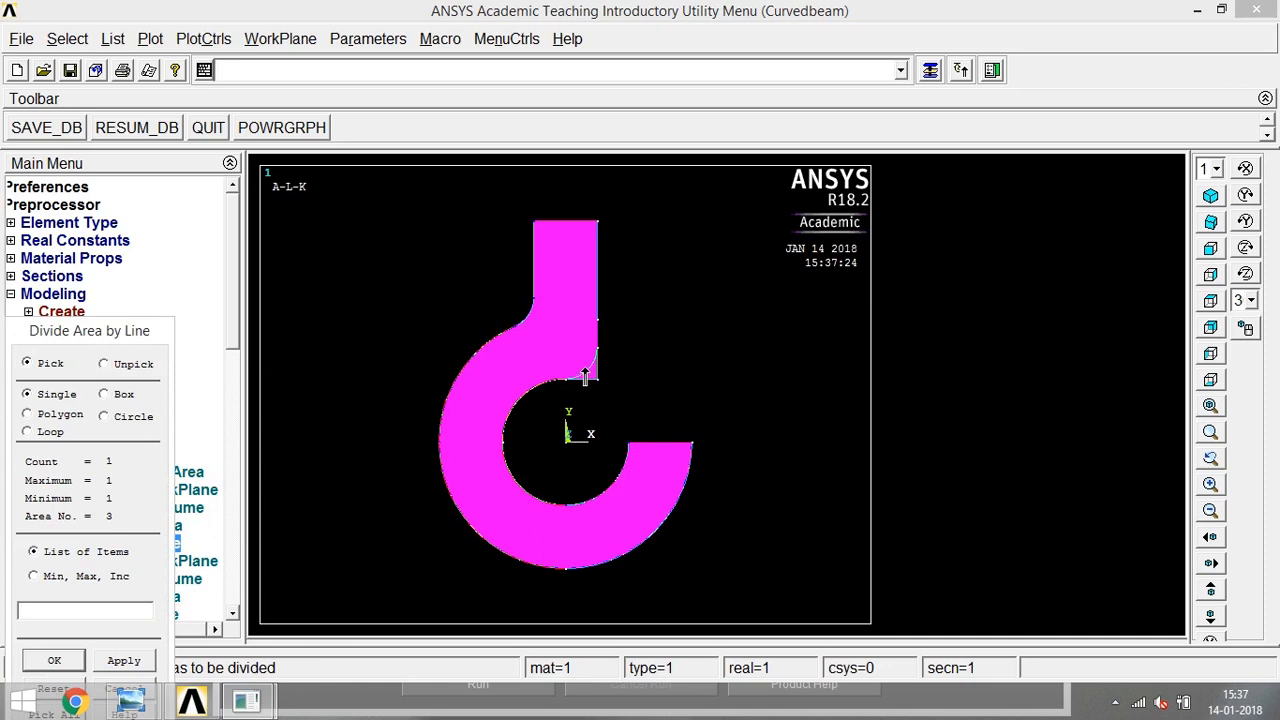
{"action": "left_click", "coordinate": [40, 661]}
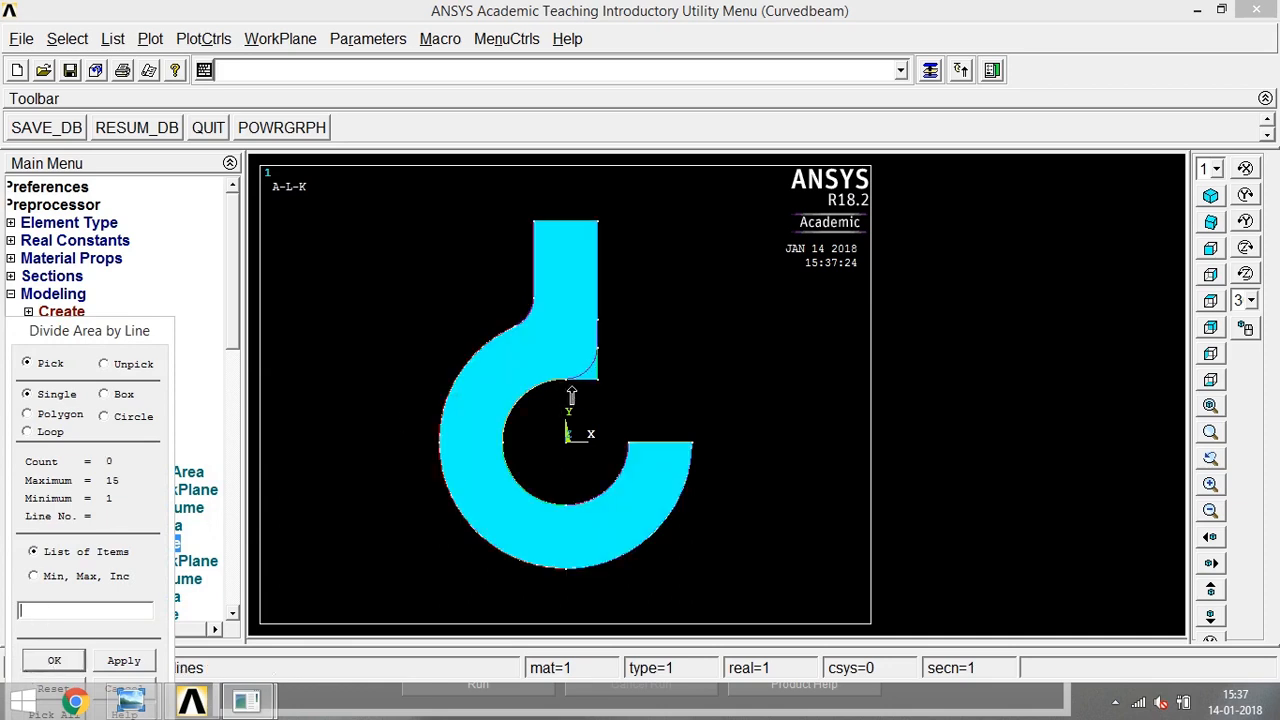
{"action": "left_click", "coordinate": [589, 368]}
{"action": "left_click", "coordinate": [52, 659]}
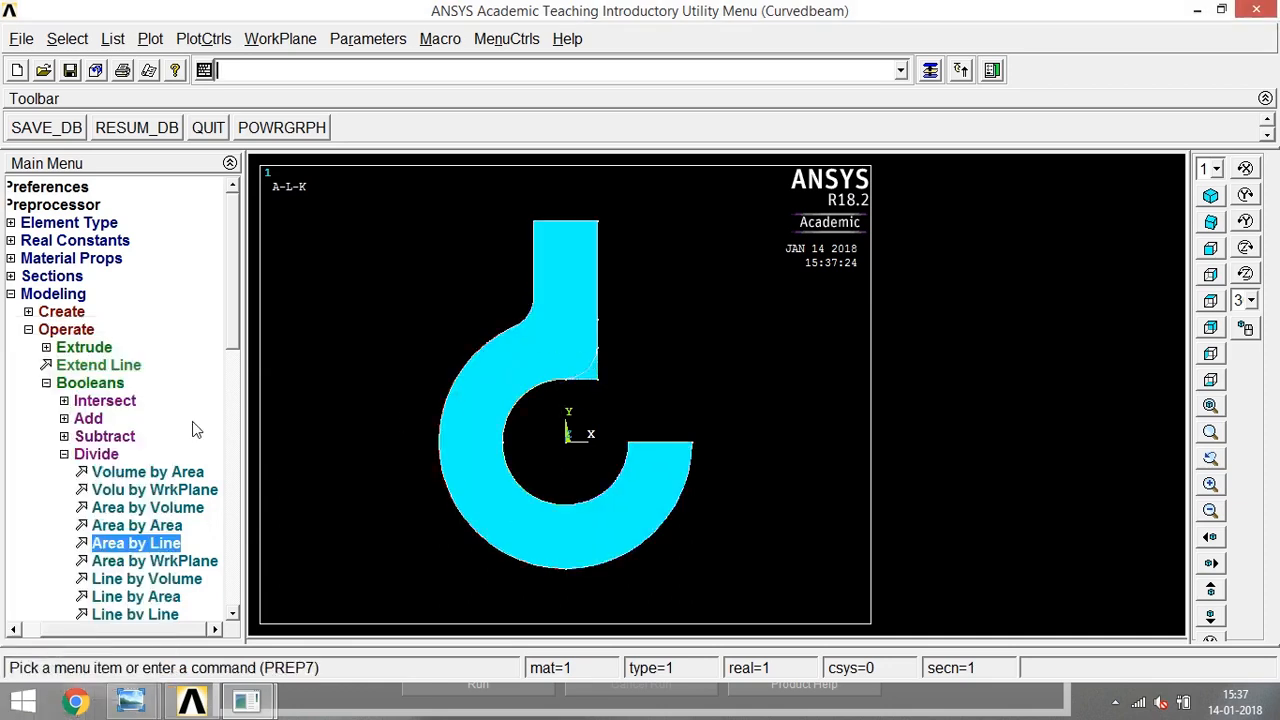
- Delete the leftover corner area outside the stem's lower right fillet with its lower-order entities, and save the database
{"action": "left_click", "coordinate": [28, 330]}
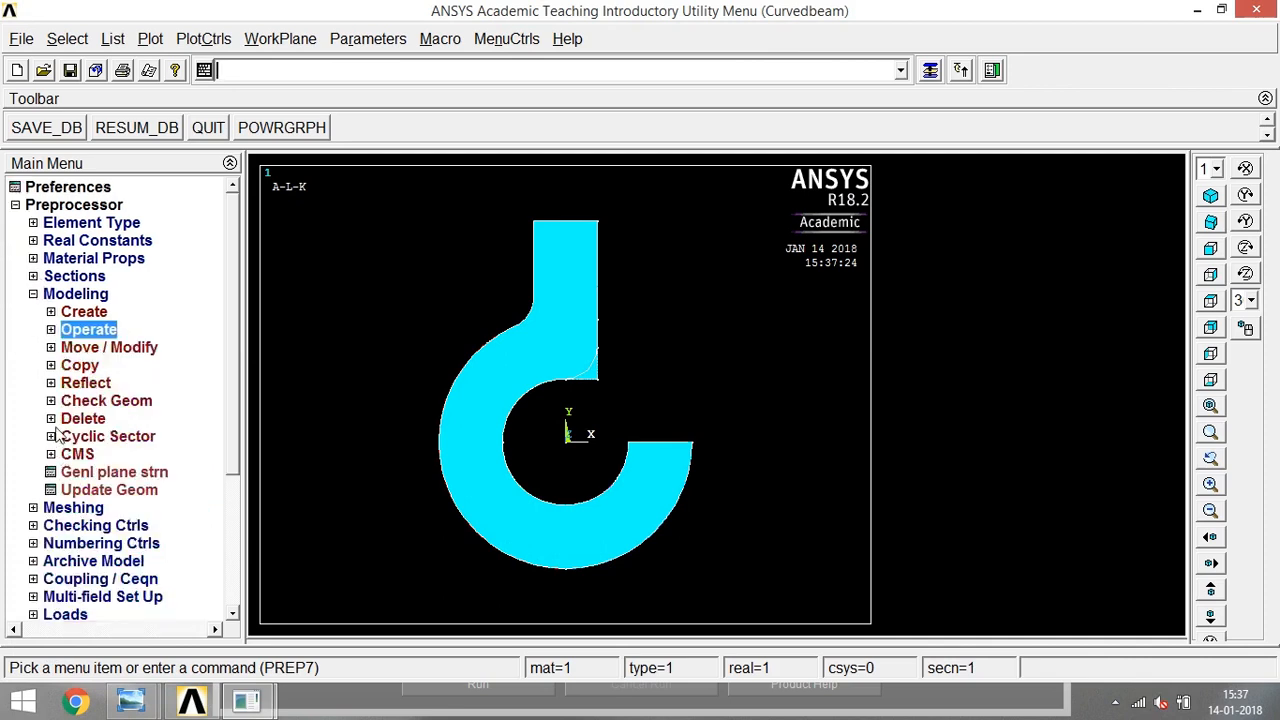
{"action": "left_click", "coordinate": [56, 419]}
{"action": "left_click", "coordinate": [128, 526]}
{"action": "left_click", "coordinate": [600, 384]}
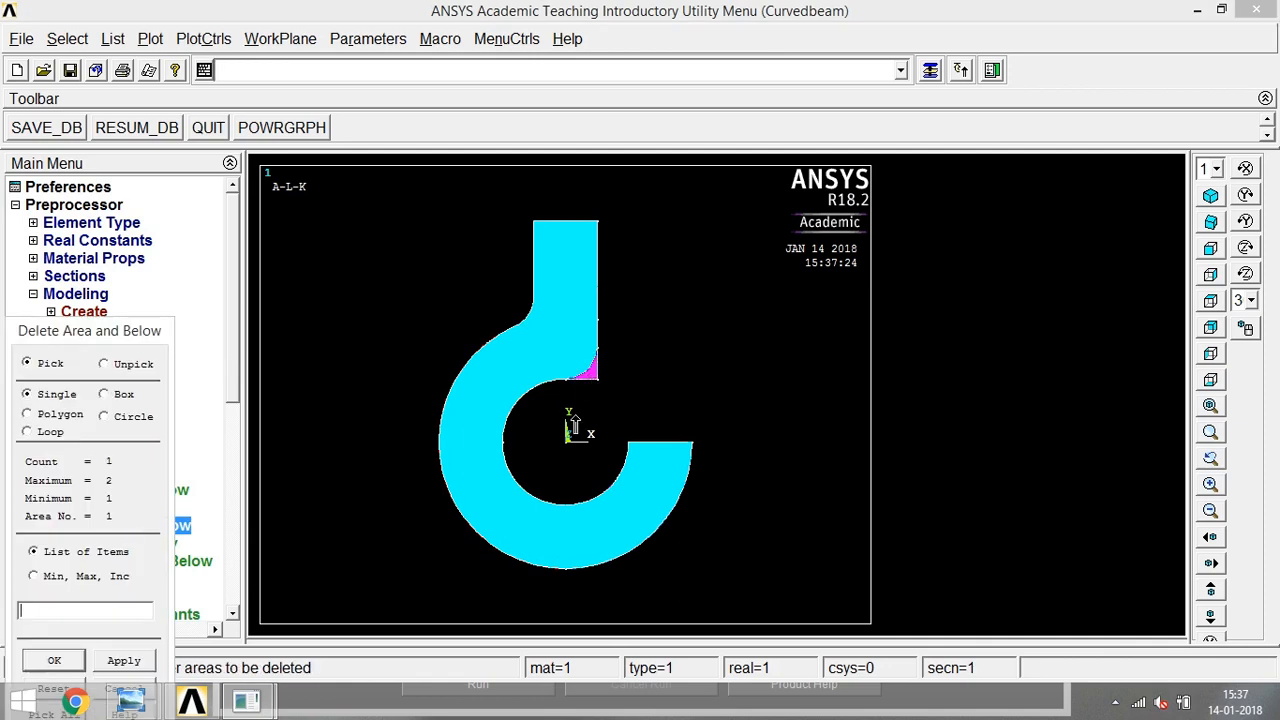
{"action": "left_click", "coordinate": [52, 662]}
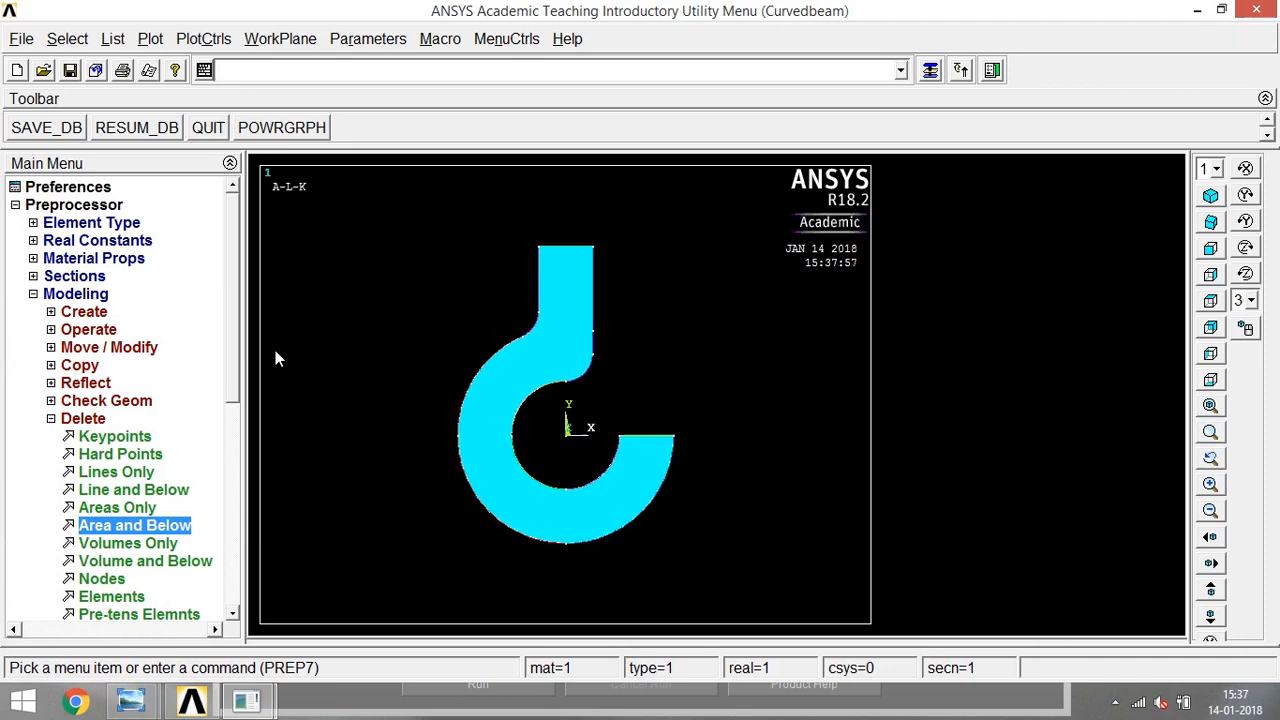
{"action": "left_click", "coordinate": [51, 418]}
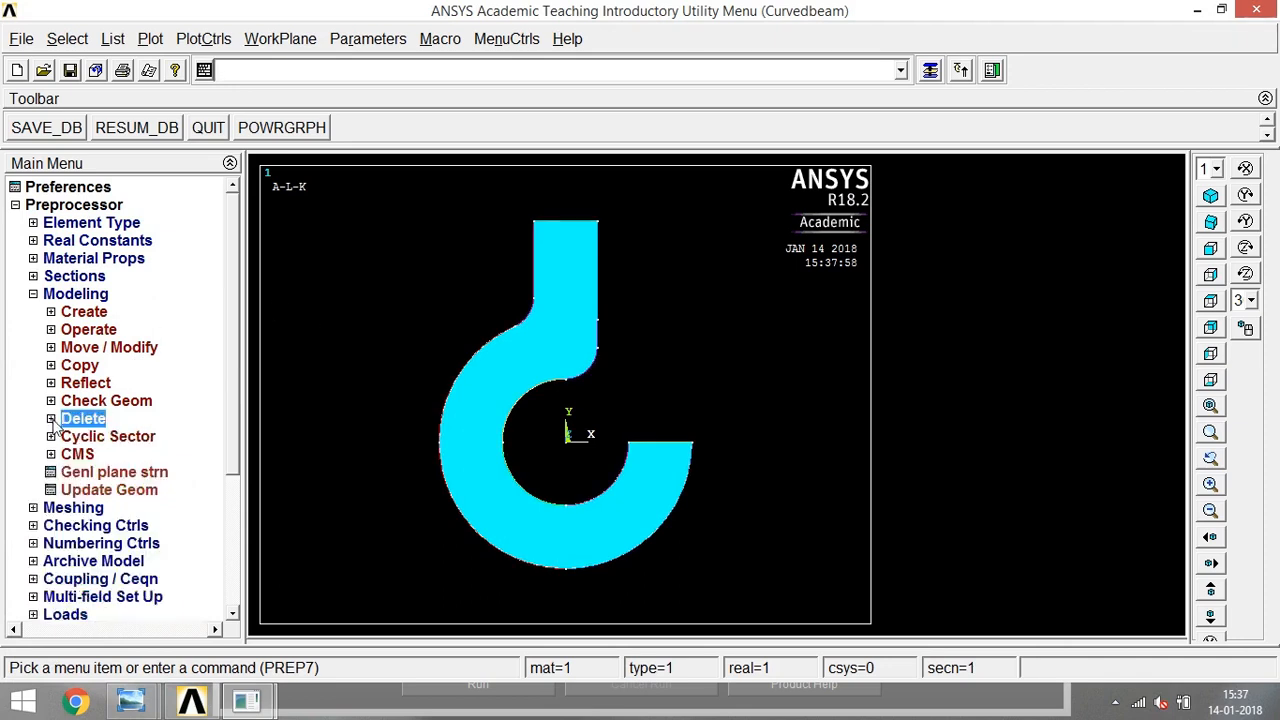
{"action": "left_click", "coordinate": [33, 294]}
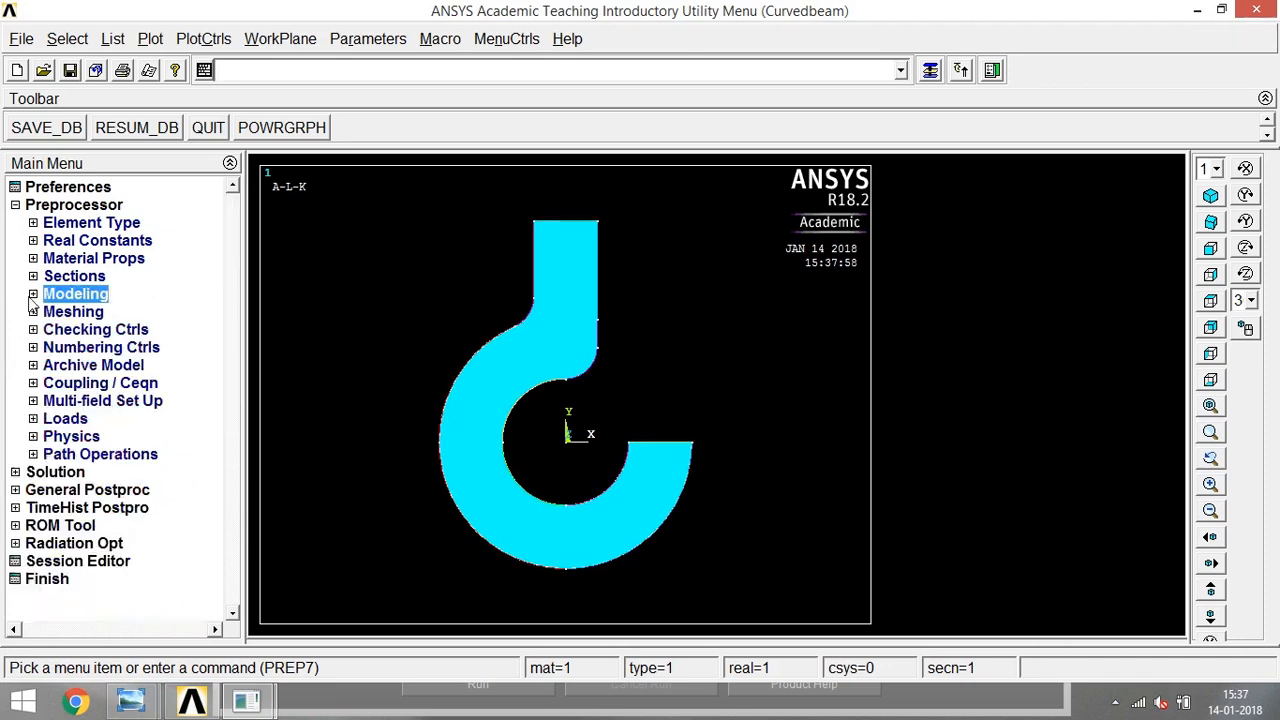
{"action": "left_click", "coordinate": [46, 136]}
- Set the element edge length on the hook area to 2 using the MeshTool
{"action": "left_click", "coordinate": [33, 312]}
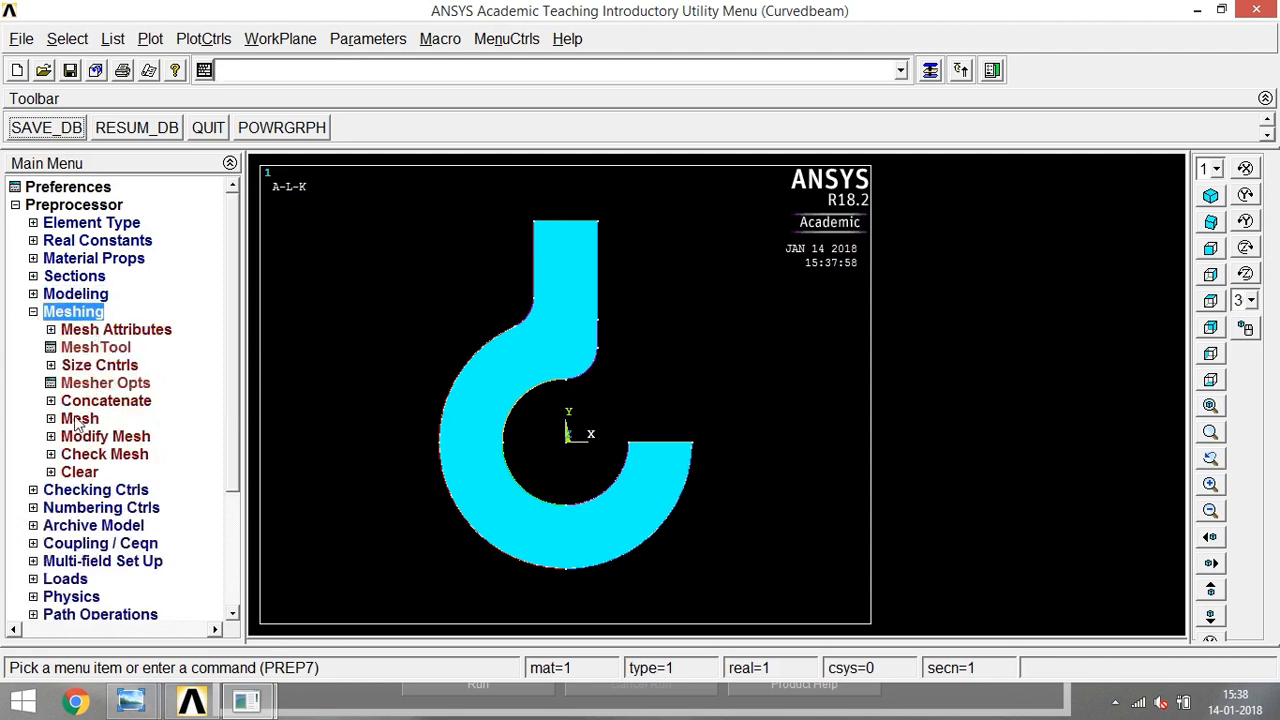
{"action": "left_click", "coordinate": [77, 349]}
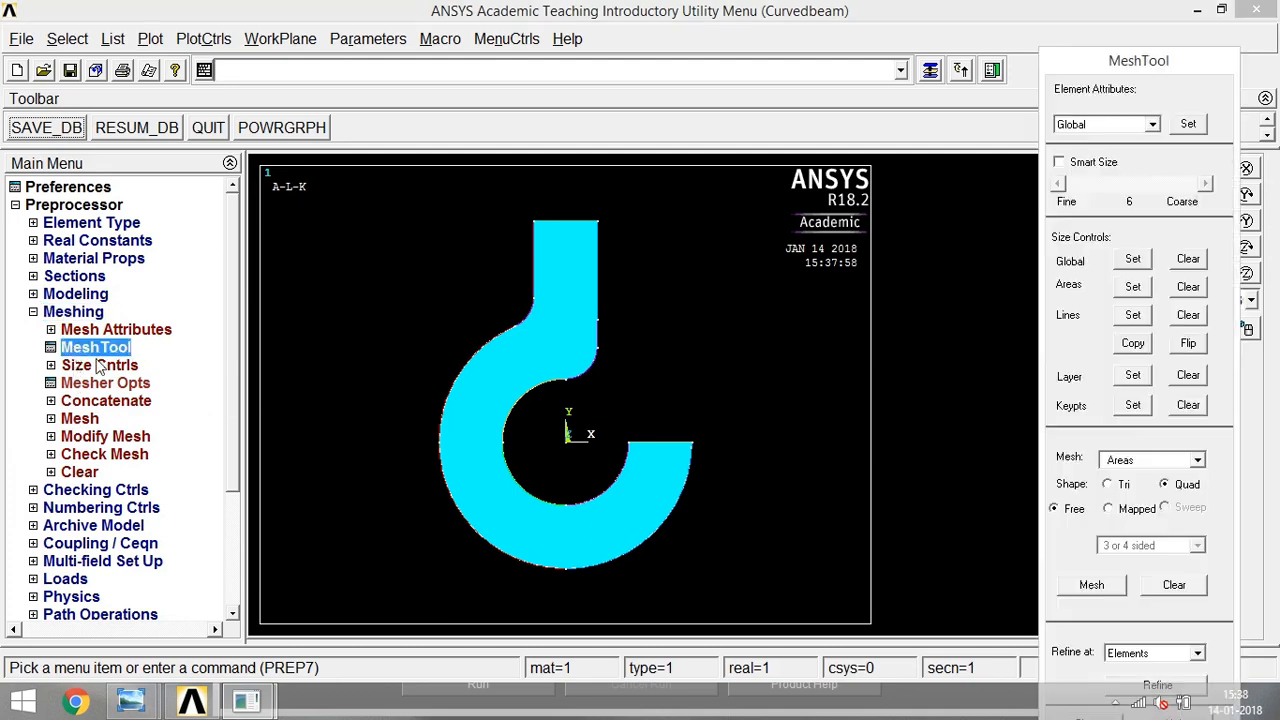
{"action": "left_click", "coordinate": [1132, 287]}
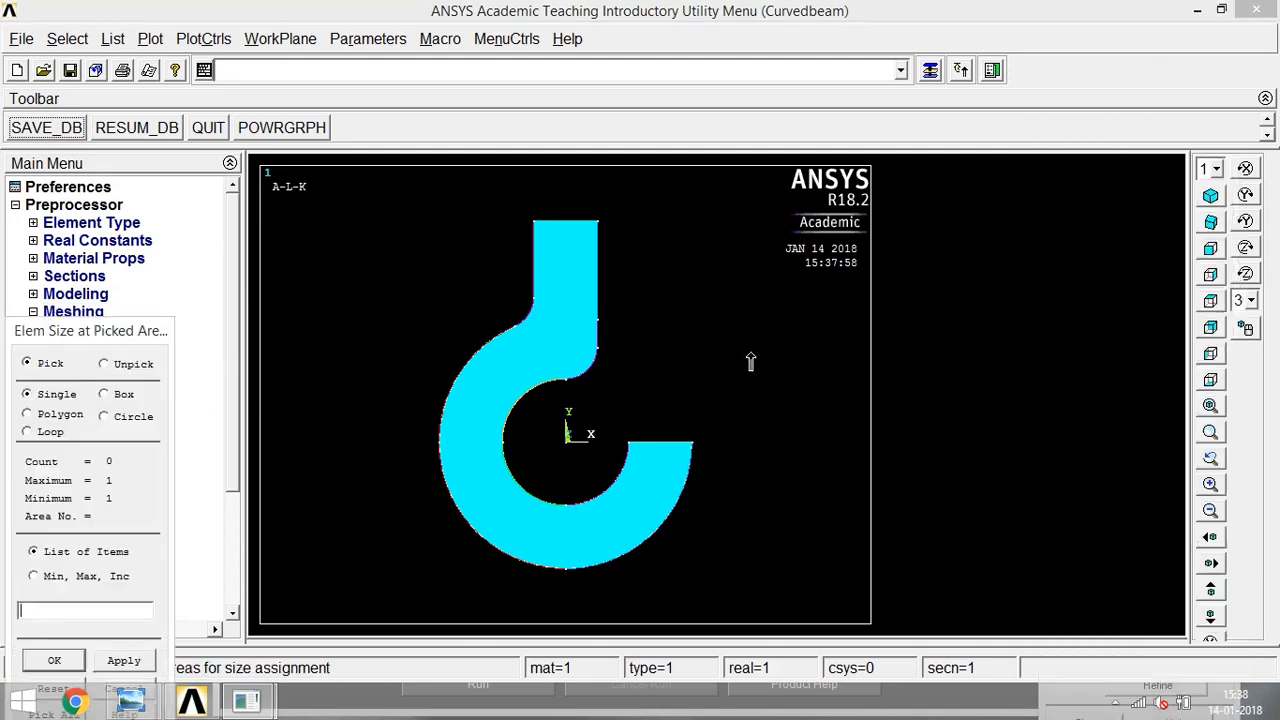
{"action": "left_click", "coordinate": [513, 378]}
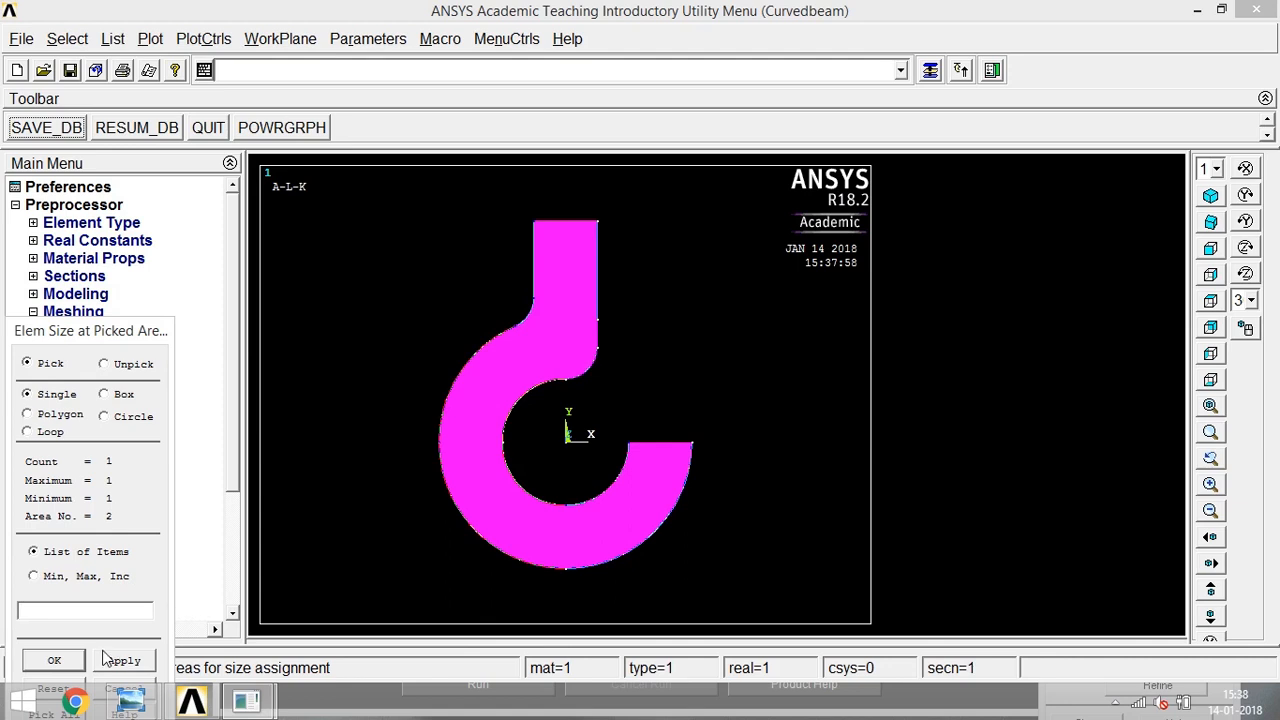
{"action": "left_click", "coordinate": [56, 661]}
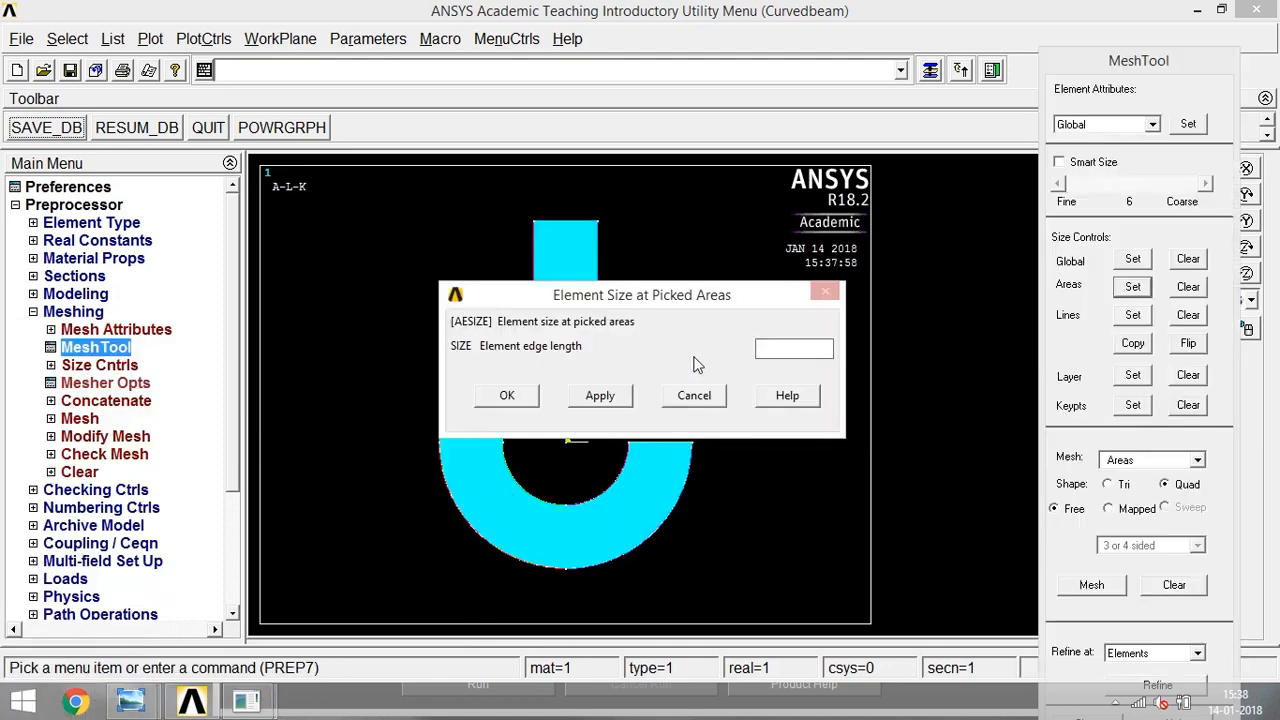
{"action": "left_click", "coordinate": [521, 398]}
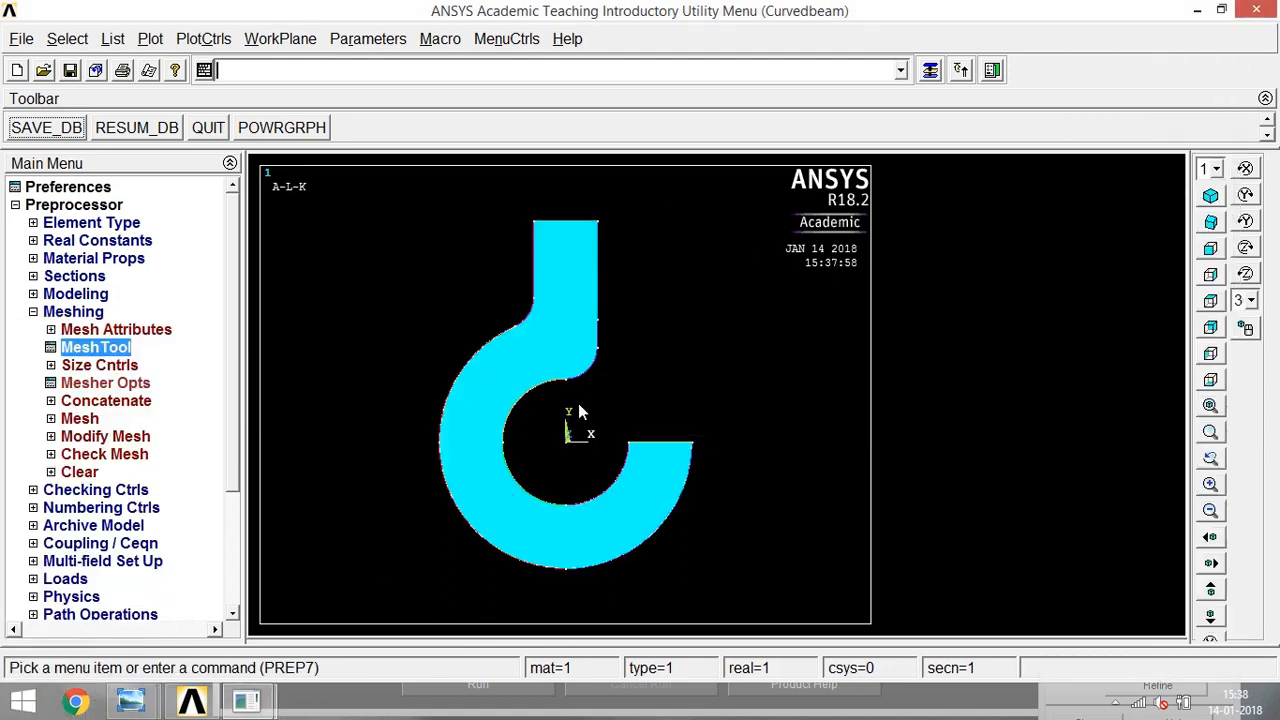
- Mesh the hook area with a free quad mesh
{"action": "left_click", "coordinate": [929, 70]}
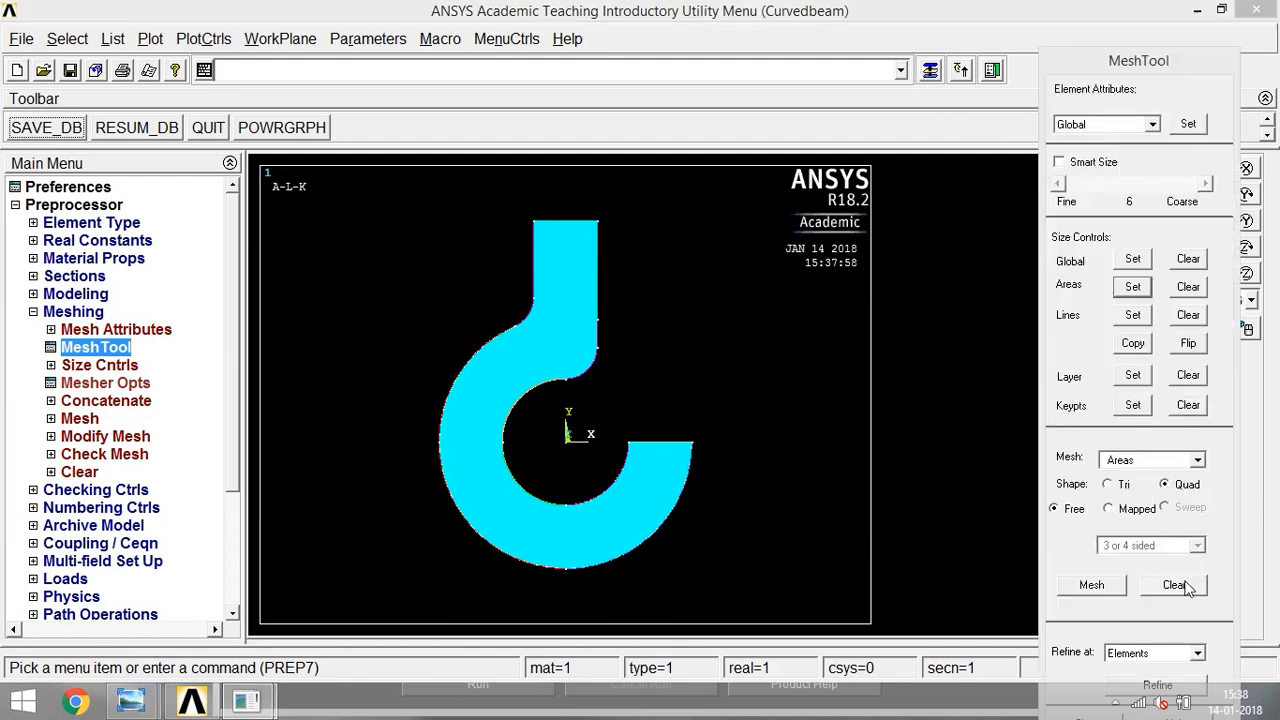
{"action": "left_click", "coordinate": [1098, 590]}
{"action": "left_click", "coordinate": [556, 338]}
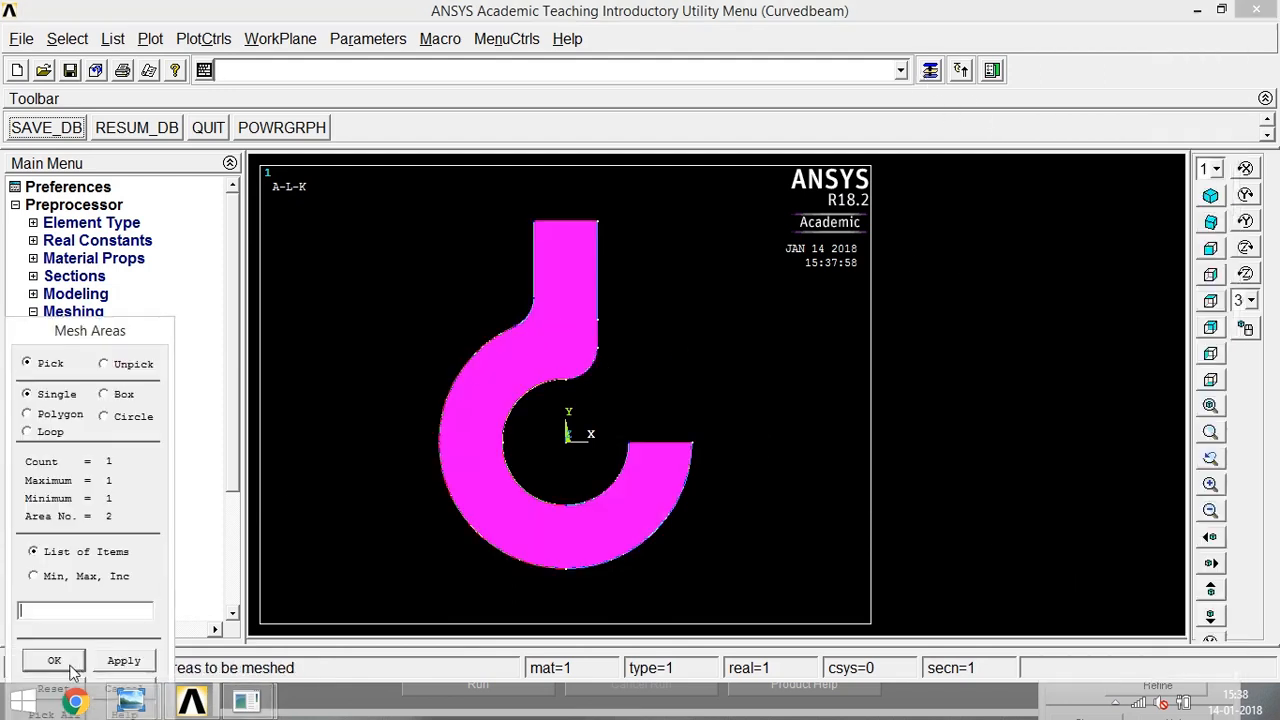
{"action": "left_click", "coordinate": [54, 662]}
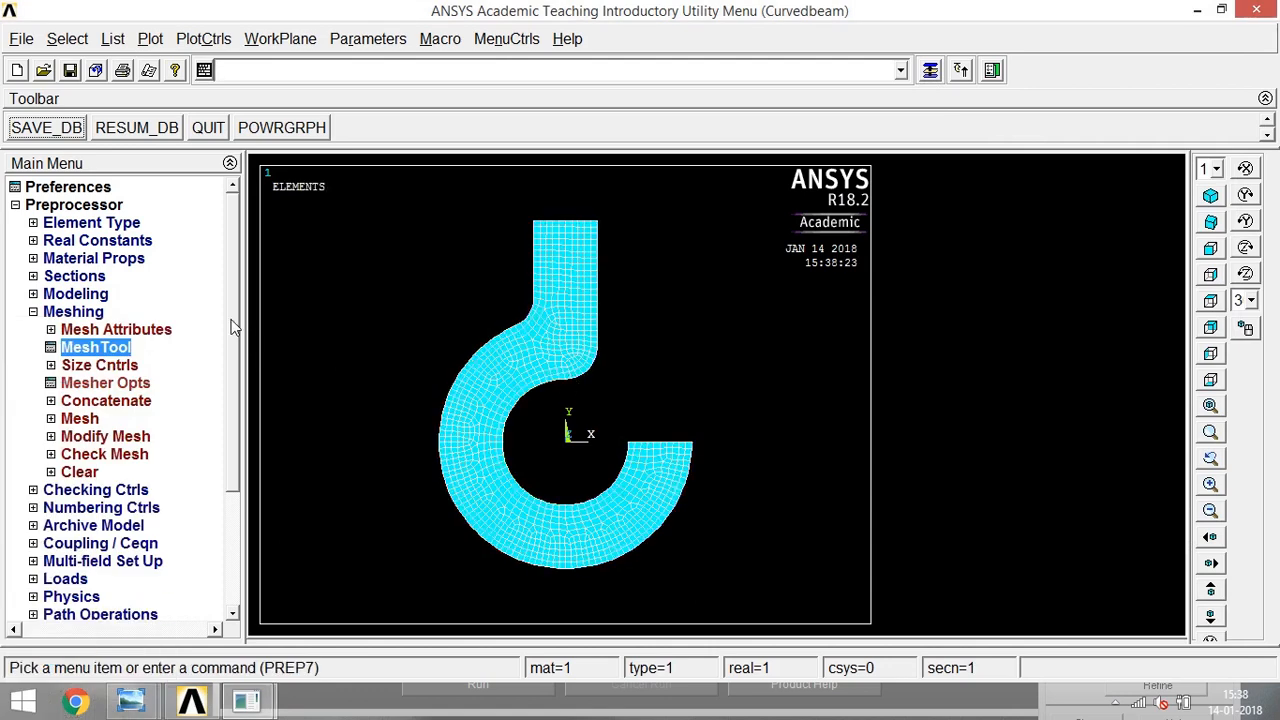
{"action": "left_click", "coordinate": [42, 312]}
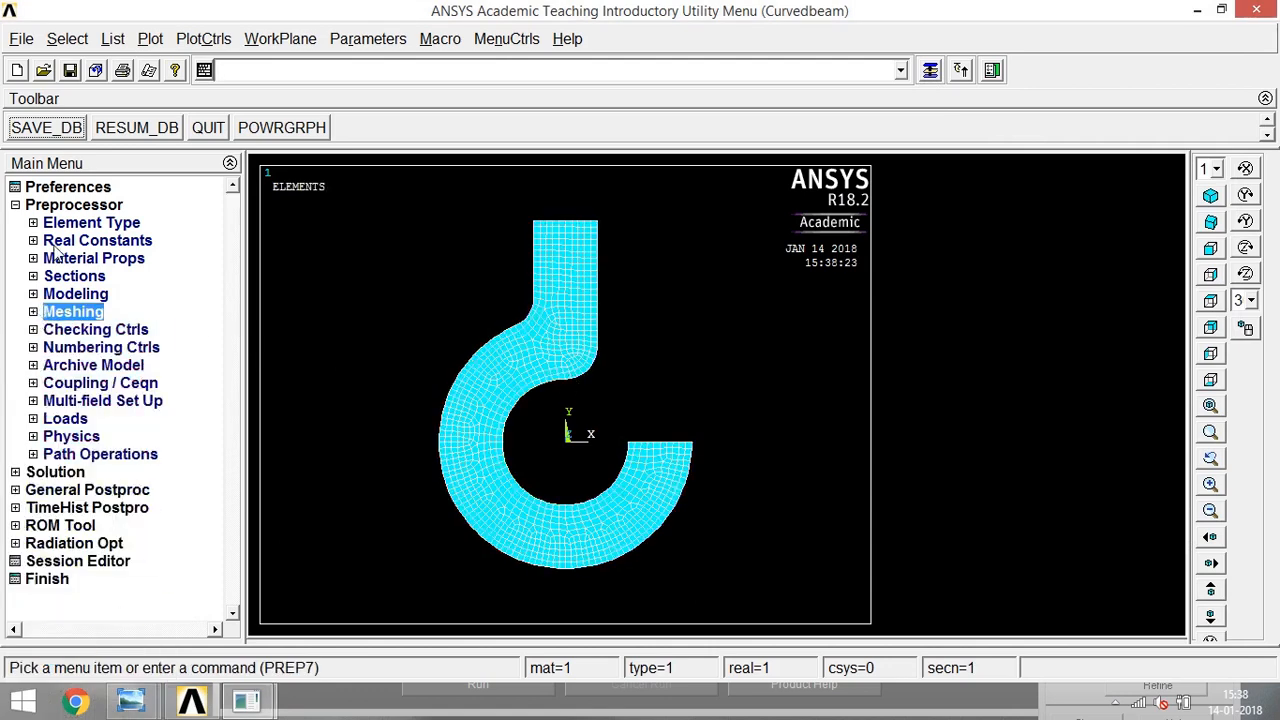
- Apply a structural displacement constraint to the stem's top line, fixing All DOF
{"action": "left_click", "coordinate": [50, 419]}
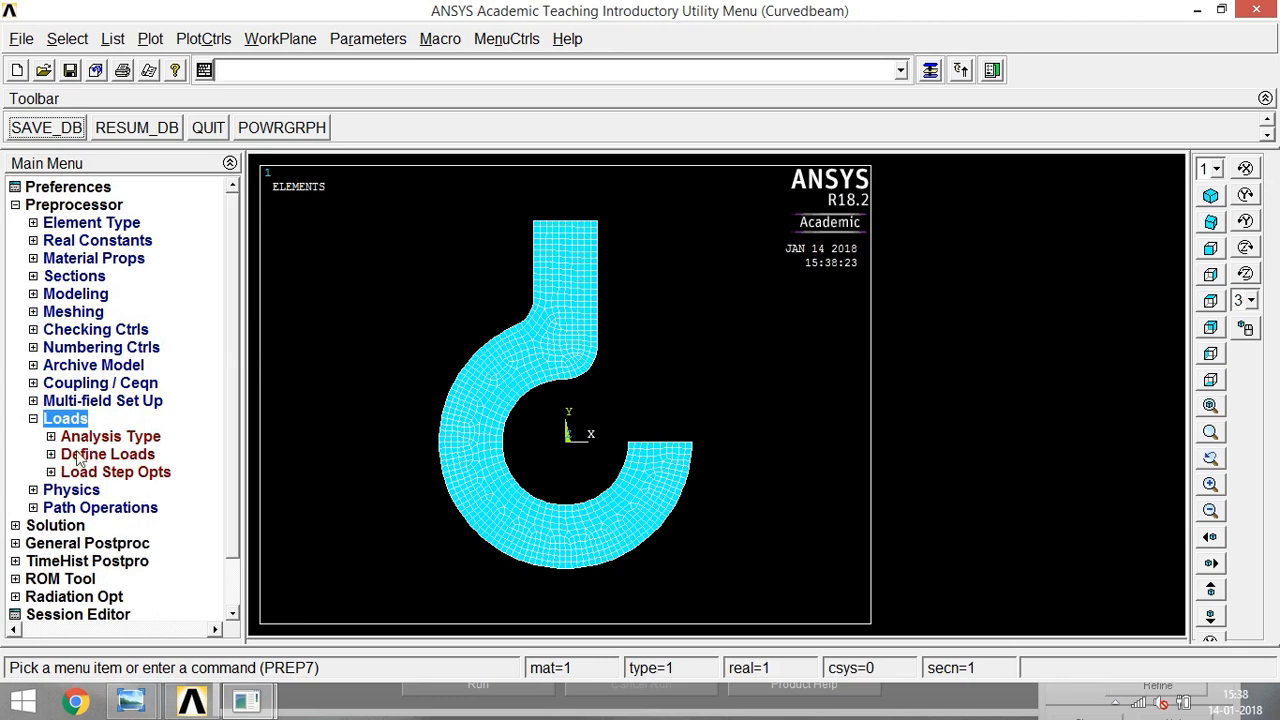
{"action": "left_click", "coordinate": [52, 455]}
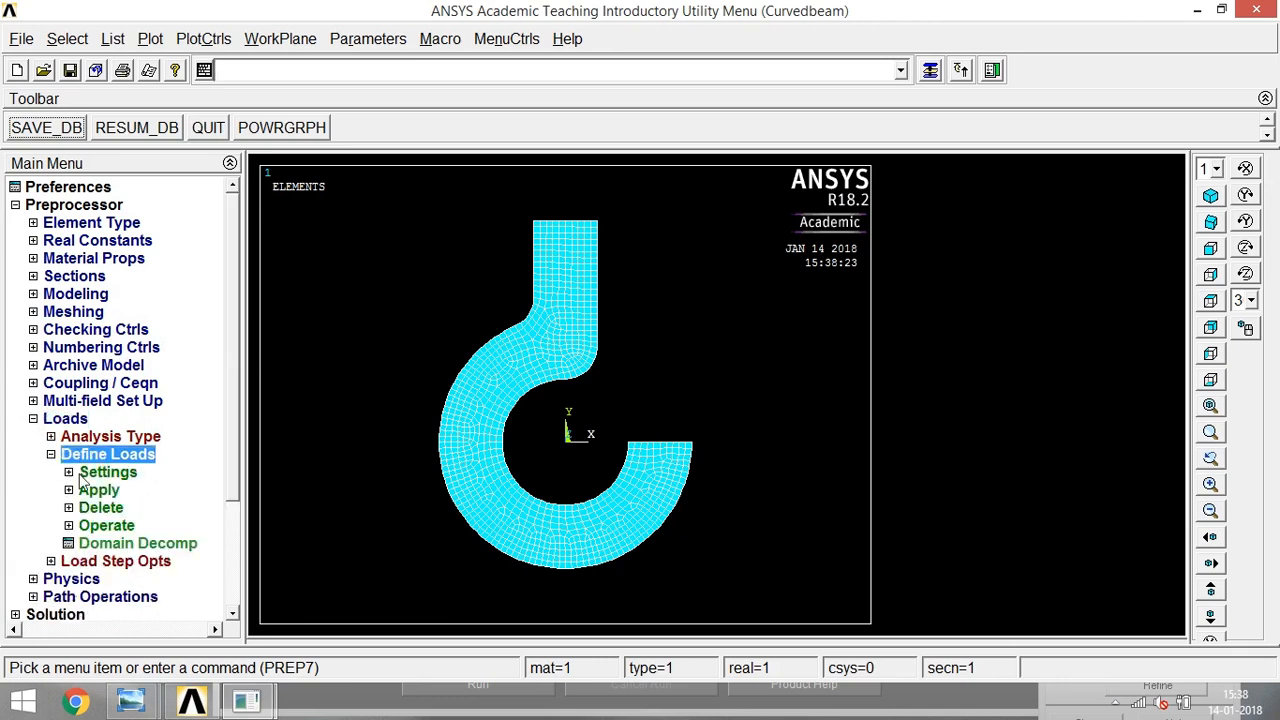
{"action": "left_click", "coordinate": [69, 491]}
{"action": "left_click", "coordinate": [86, 509]}
{"action": "left_click", "coordinate": [103, 526]}
{"action": "left_click", "coordinate": [92, 545]}
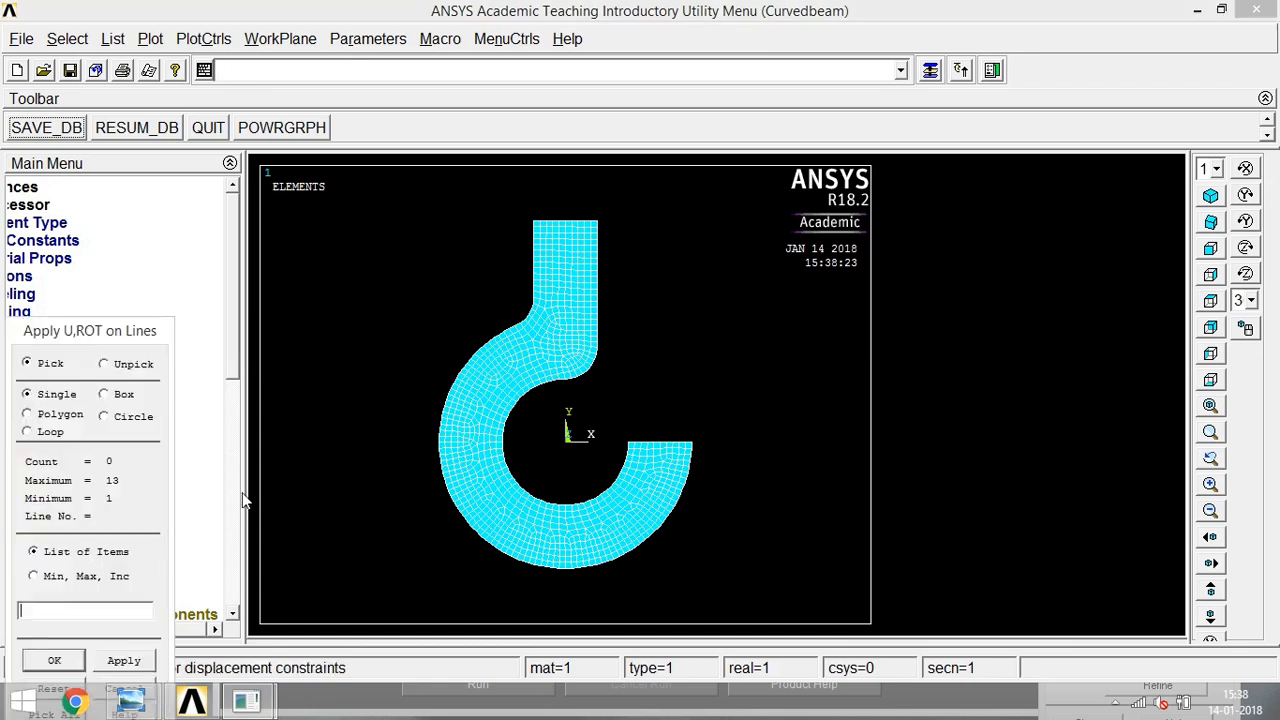
{"action": "left_click", "coordinate": [576, 221]}
{"action": "left_click", "coordinate": [54, 659]}
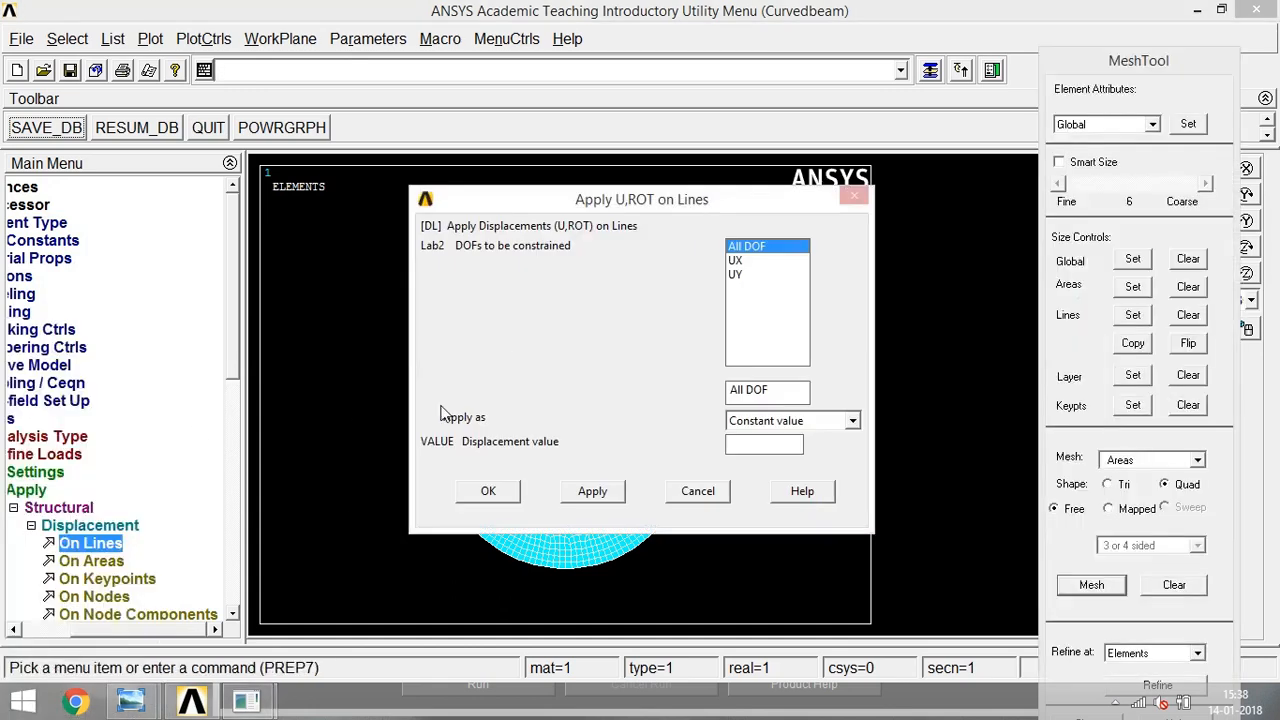
{"action": "left_click", "coordinate": [488, 491]}
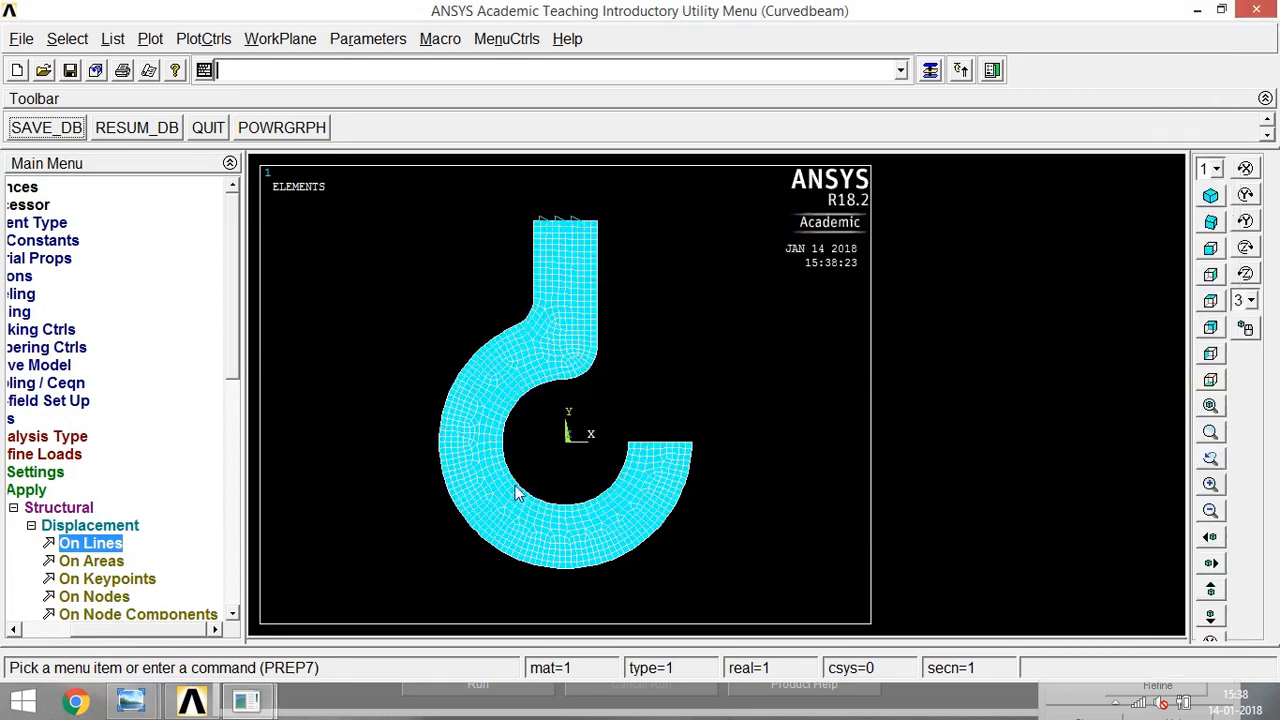
{"action": "left_click", "coordinate": [33, 527]}
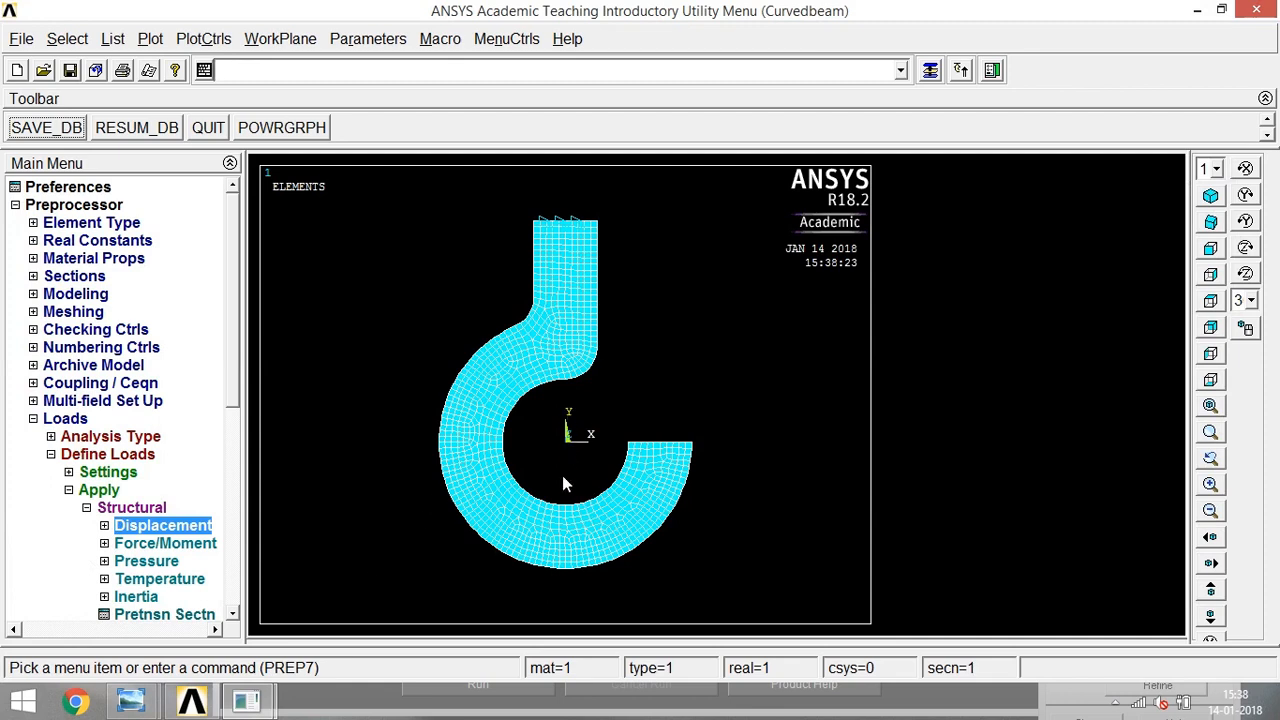
- Create a keypoint in the active coordinate system at X 0, Y -20, the lowest point of the hook's inner arc
{"action": "left_click", "coordinate": [86, 507]}
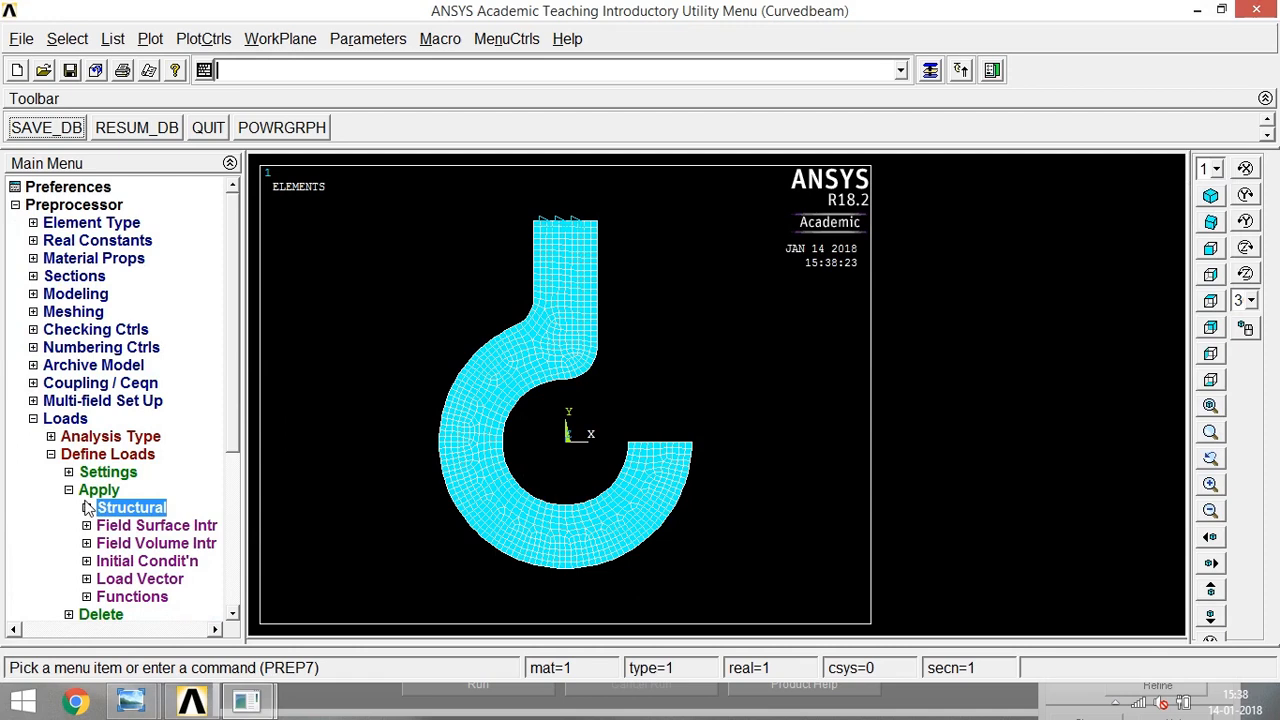
{"action": "left_click", "coordinate": [38, 294]}
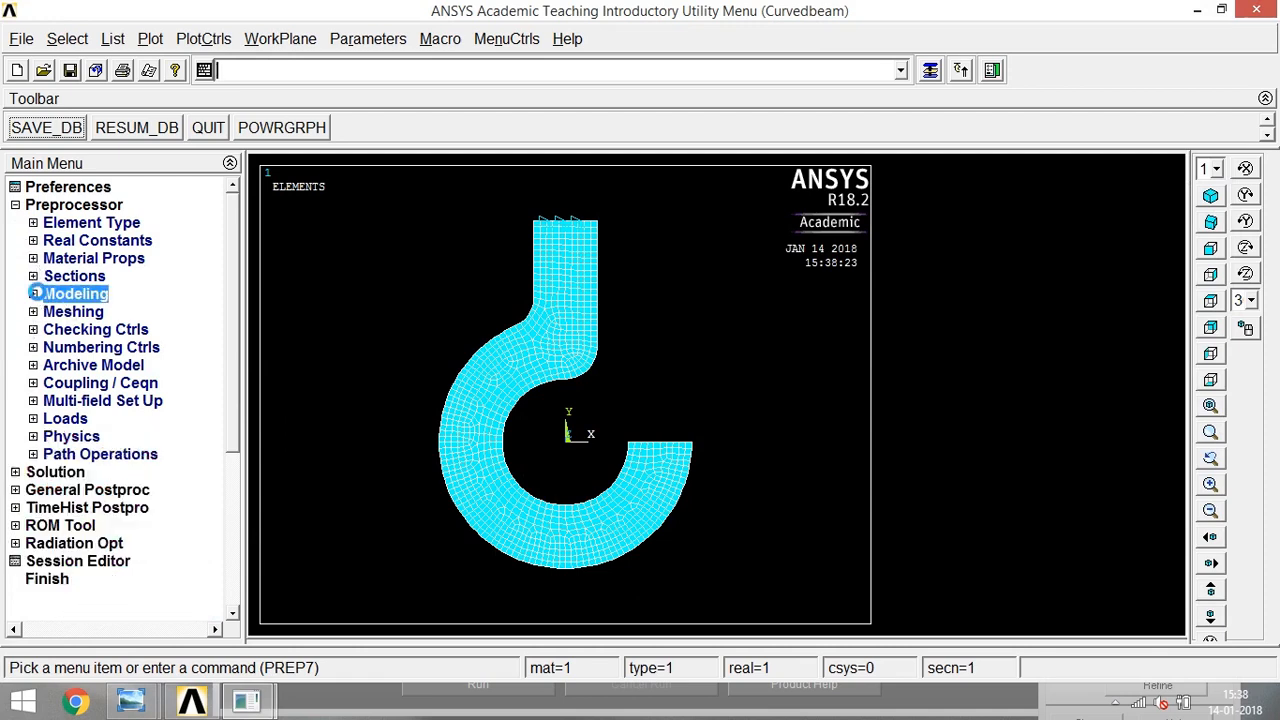
{"action": "left_click", "coordinate": [56, 312]}
{"action": "left_click", "coordinate": [112, 329]}
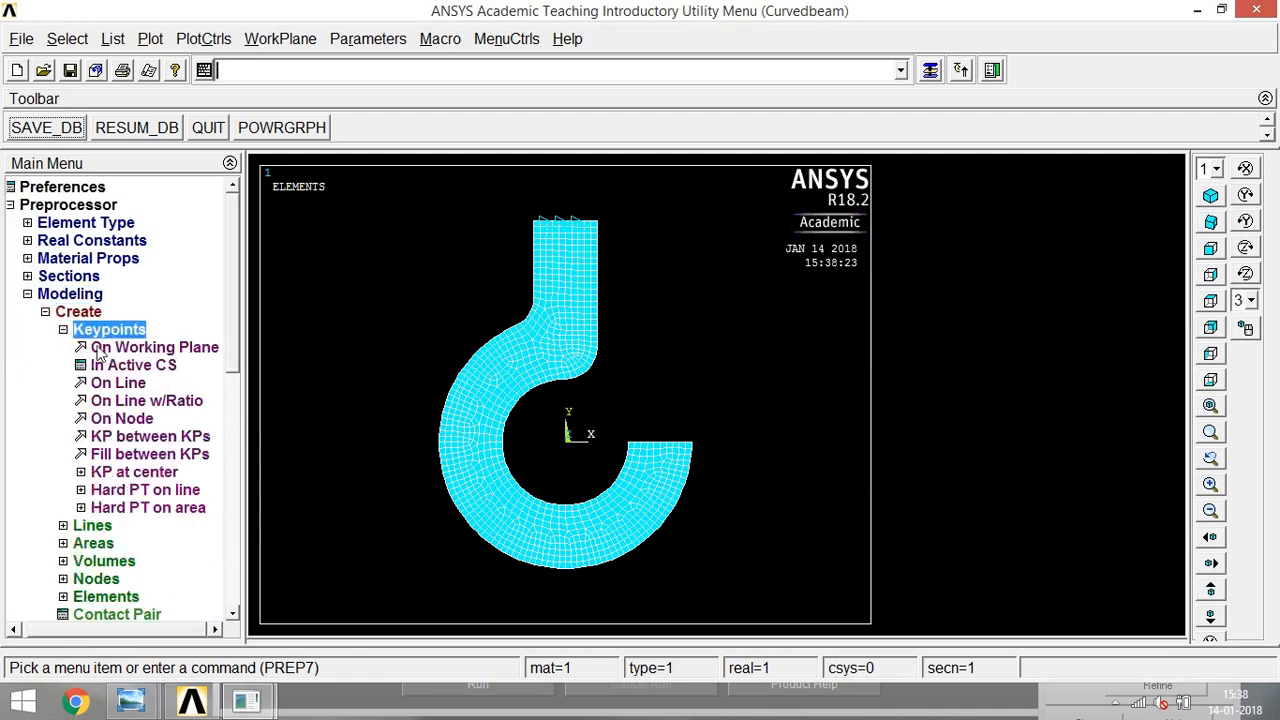
{"action": "left_click", "coordinate": [133, 365]}
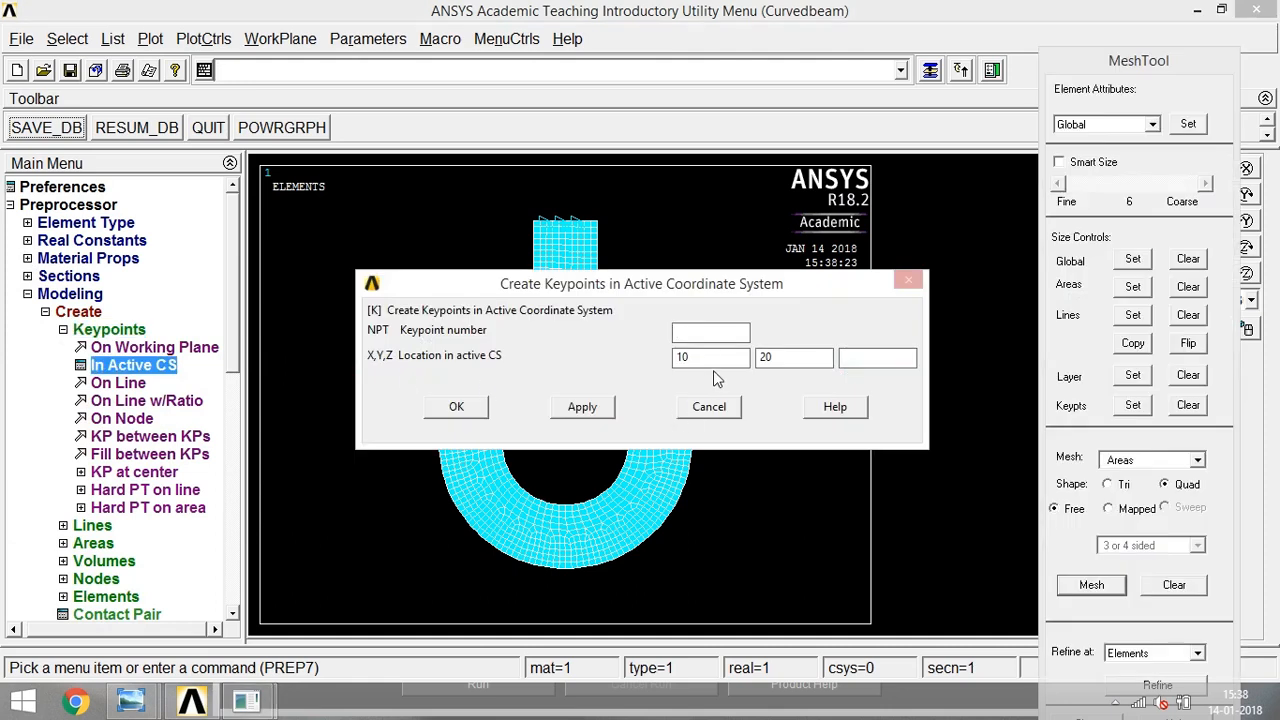
{"action": "left_click_drag", "start_coordinate": [703, 357], "coordinate": [640, 365]}
{"action": "type", "text": "-20"}
{"action": "left_click_drag", "start_coordinate": [787, 355], "coordinate": [662, 365]}
{"action": "left_click", "coordinate": [477, 407]}
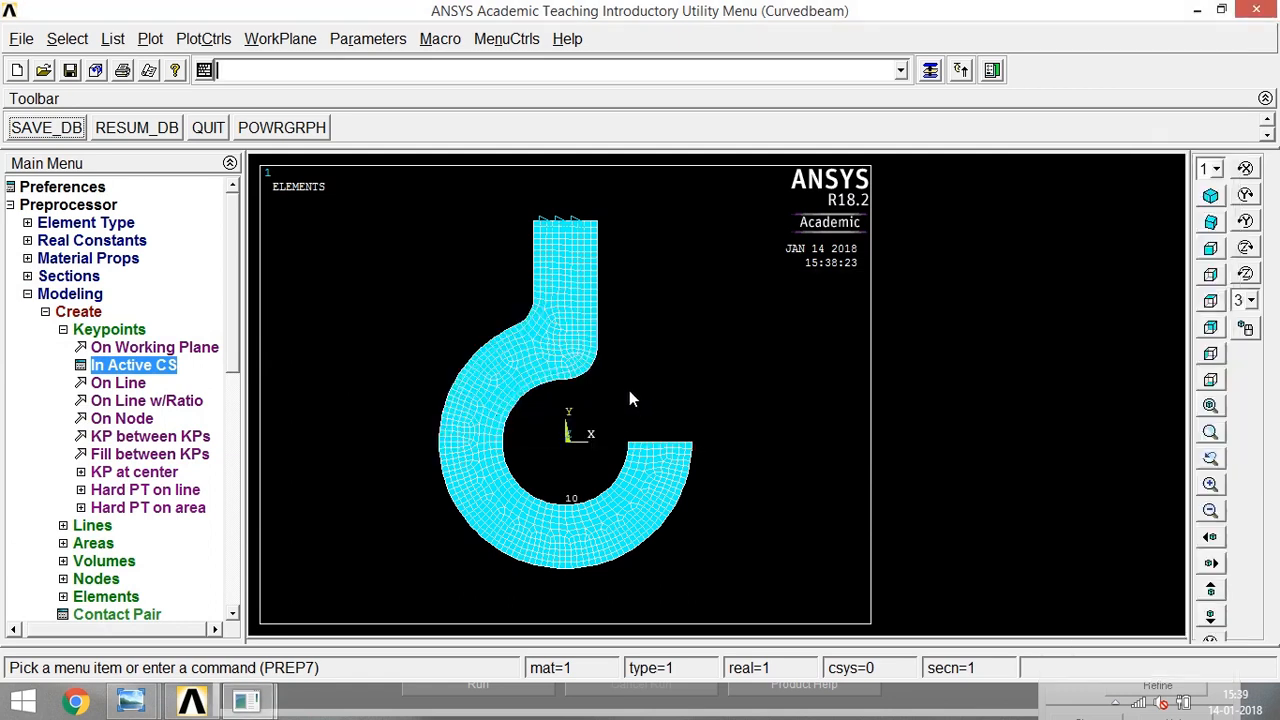
{"action": "left_click", "coordinate": [63, 330]}
{"action": "left_click", "coordinate": [51, 312]}
{"action": "left_click", "coordinate": [33, 294]}
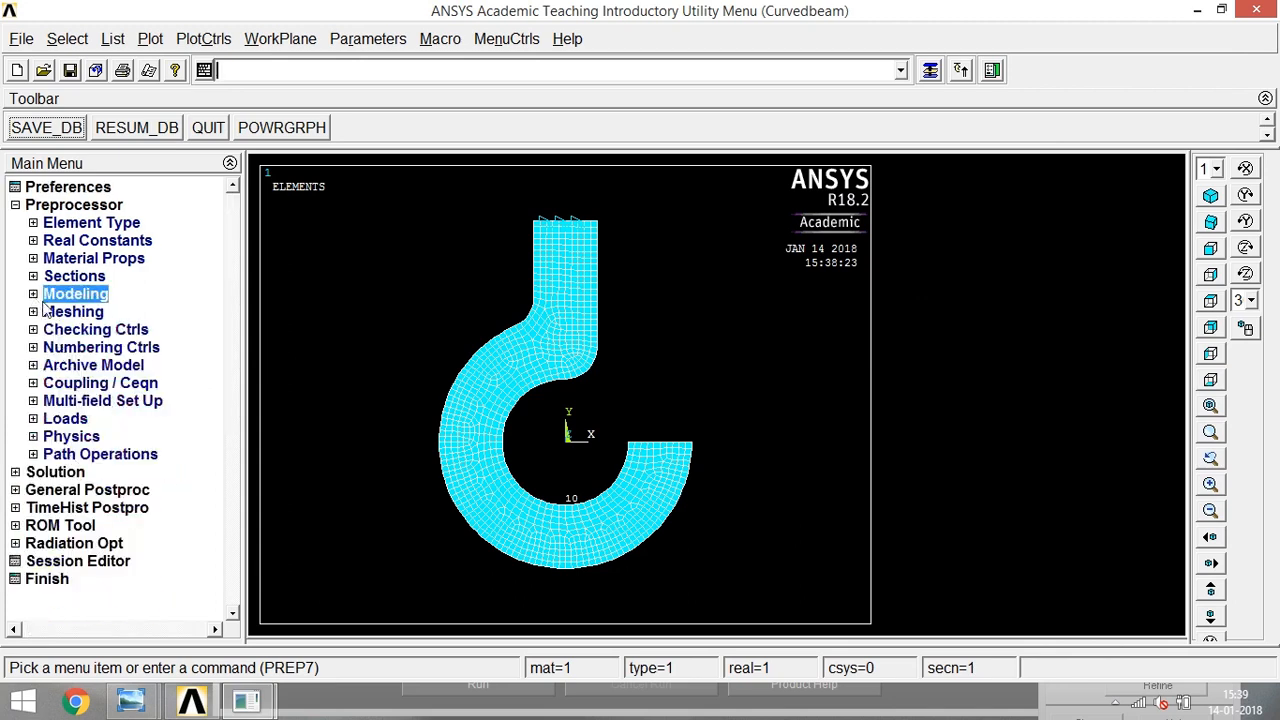
- Apply a constant, negative FY force to keypoint 5 at the lowest point of the hook's inner arc
{"action": "left_click", "coordinate": [33, 418]}
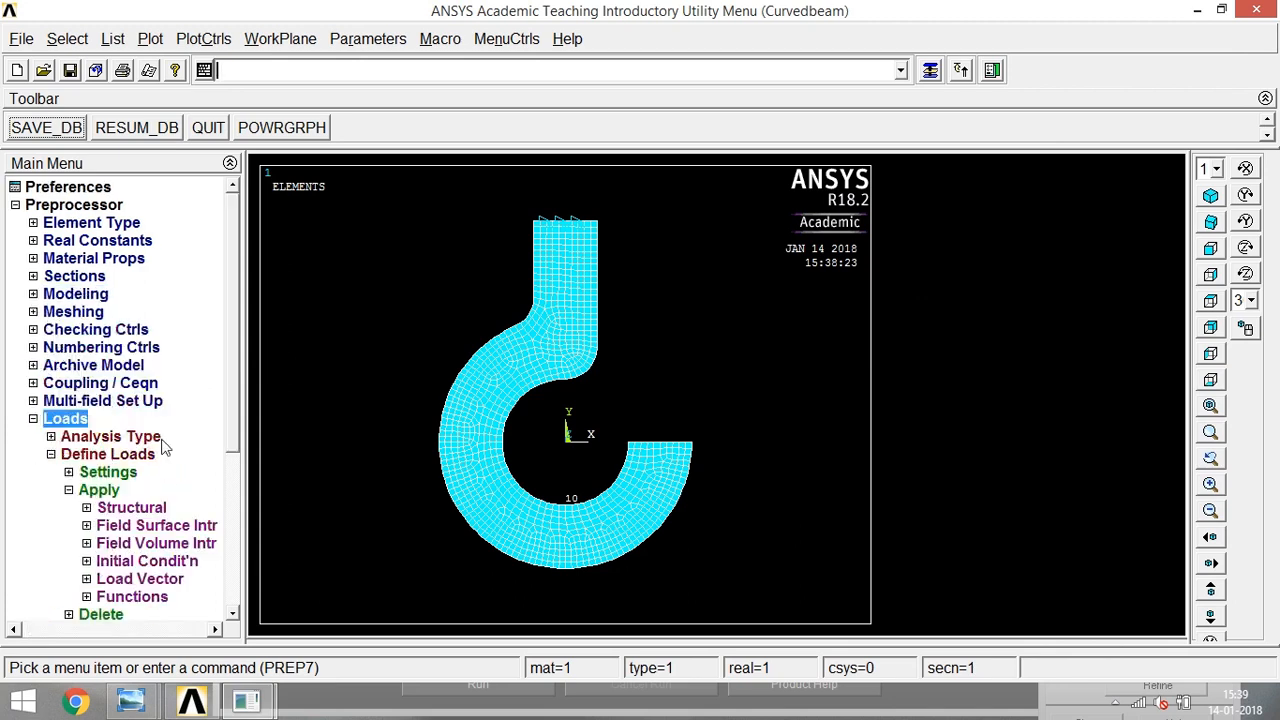
{"action": "left_click", "coordinate": [87, 508]}
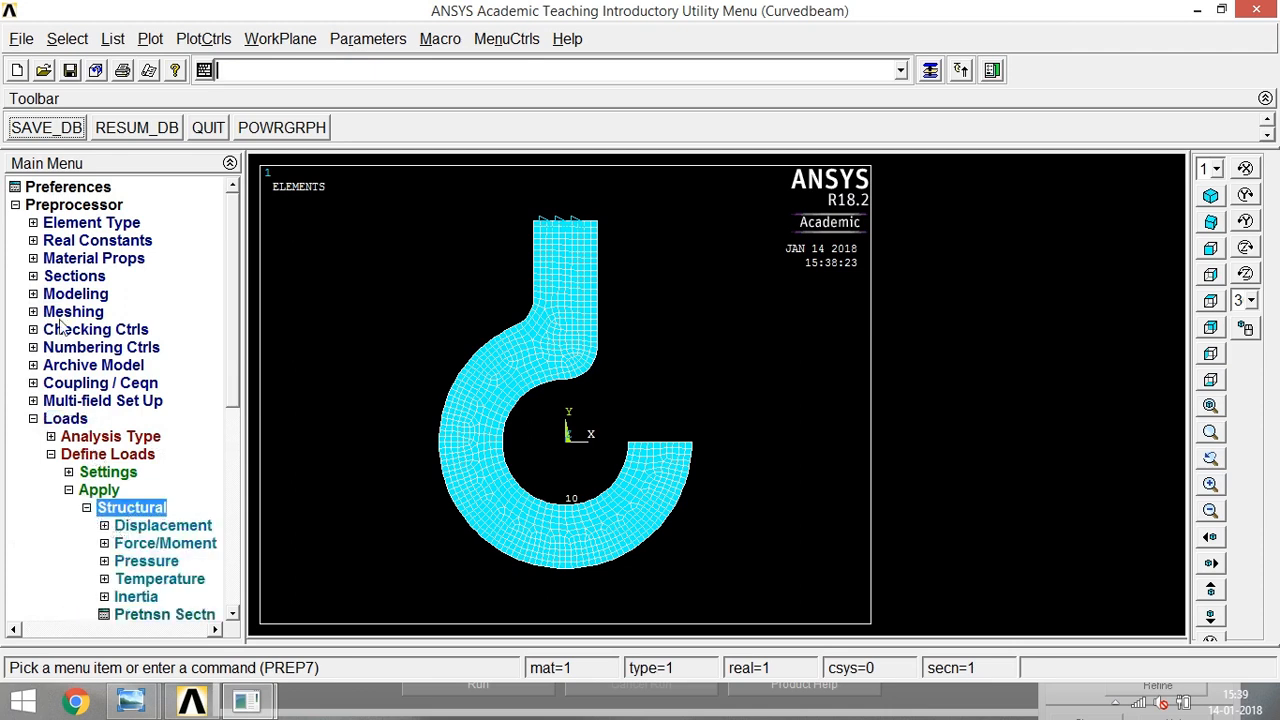
{"action": "left_click", "coordinate": [114, 545]}
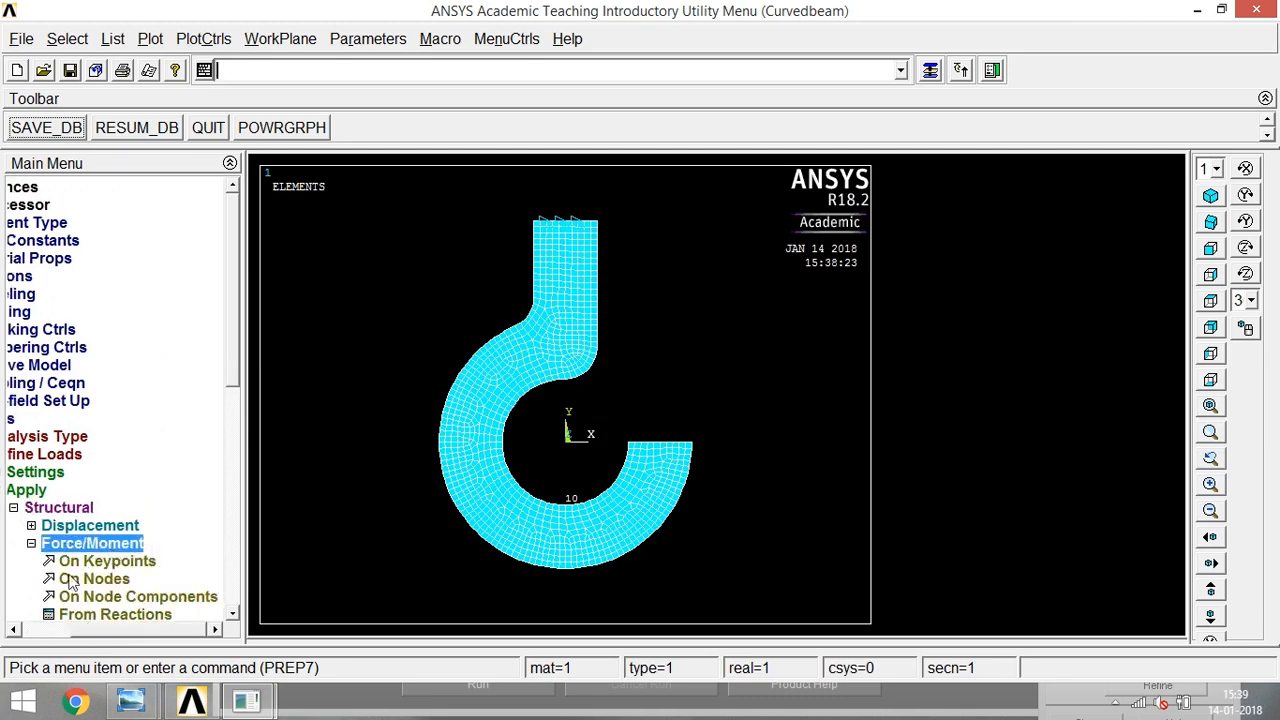
{"action": "left_click", "coordinate": [95, 562]}
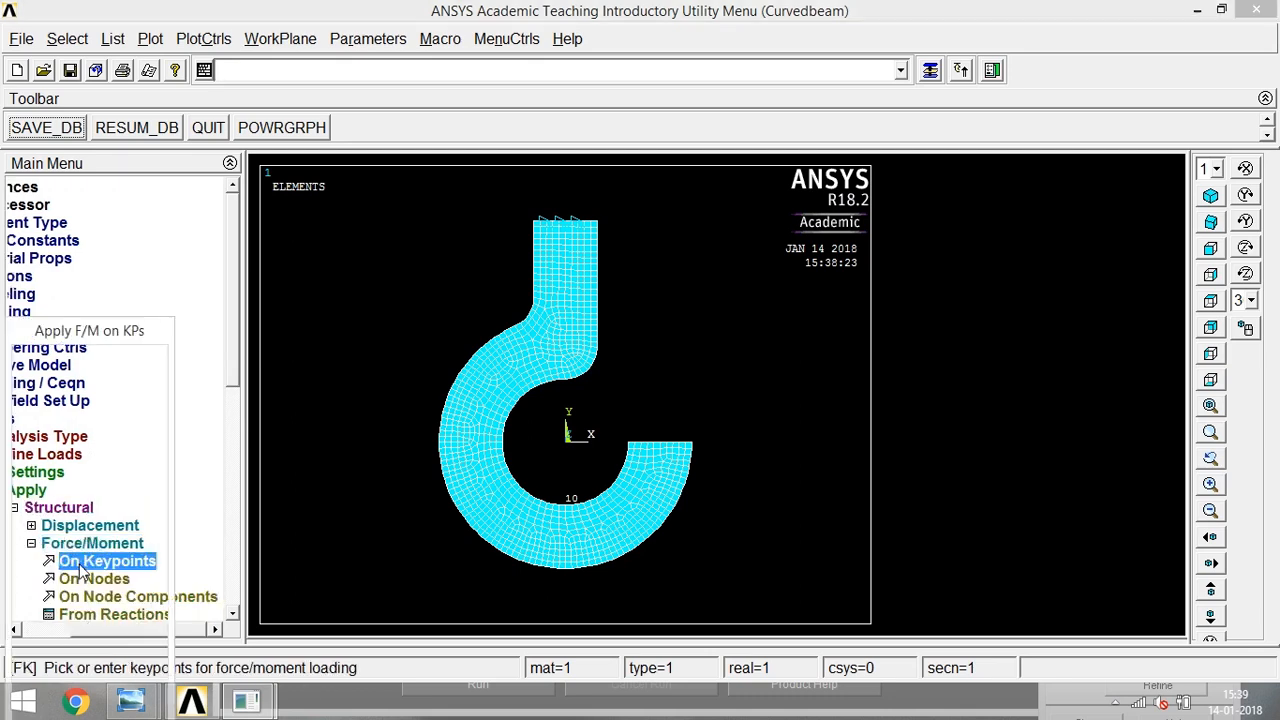
{"action": "left_click", "coordinate": [569, 511]}
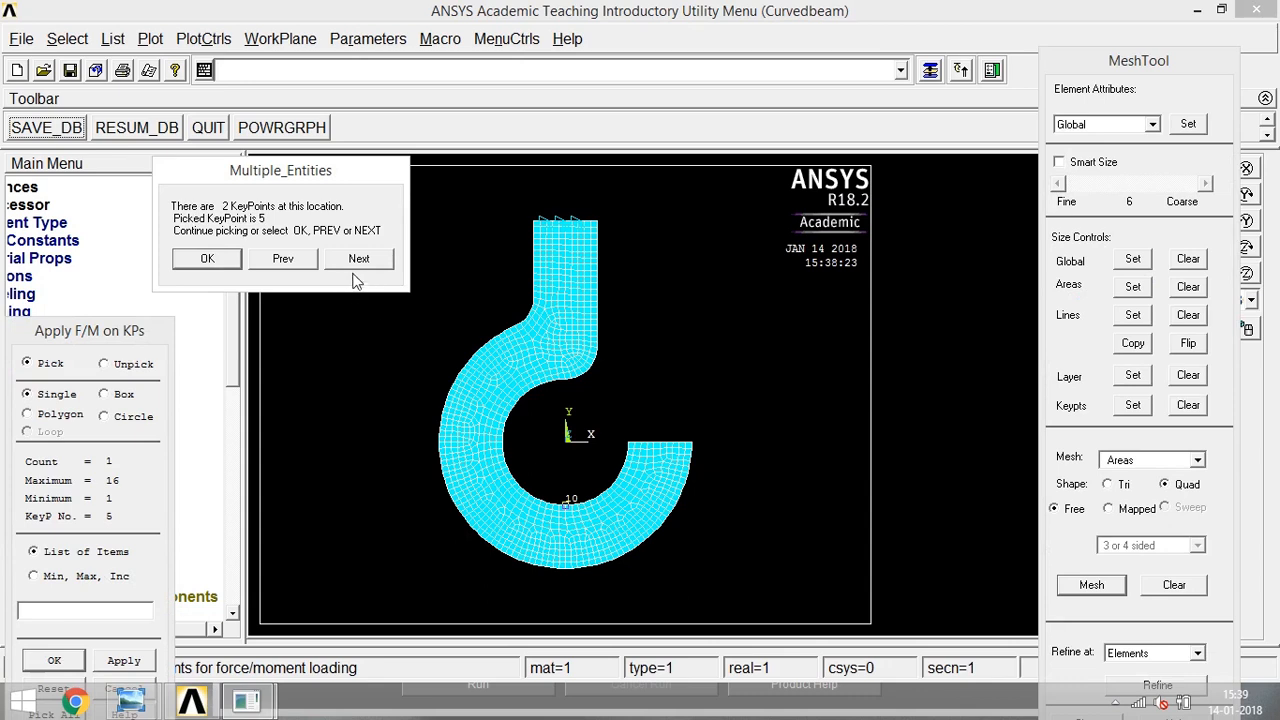
{"action": "left_click", "coordinate": [211, 259]}
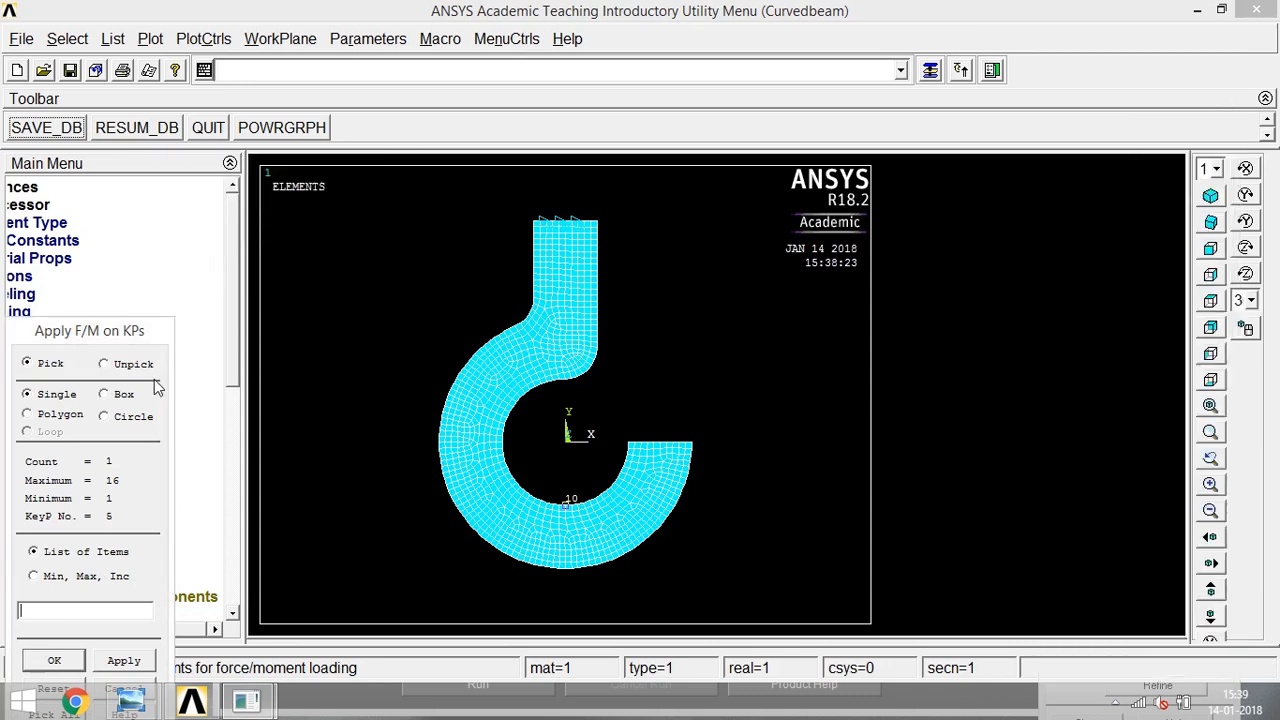
{"action": "left_click", "coordinate": [55, 661]}
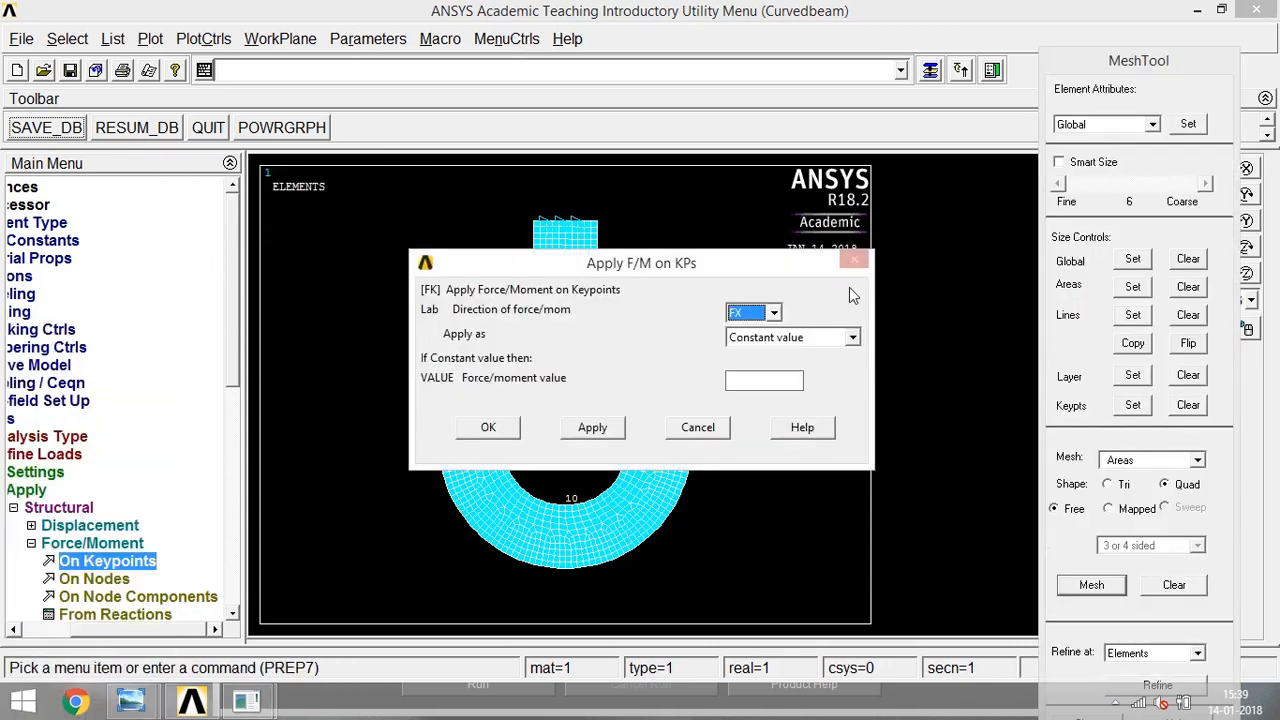
{"action": "left_click", "coordinate": [766, 314]}
{"action": "left_click", "coordinate": [750, 346]}
{"action": "left_click", "coordinate": [755, 380]}
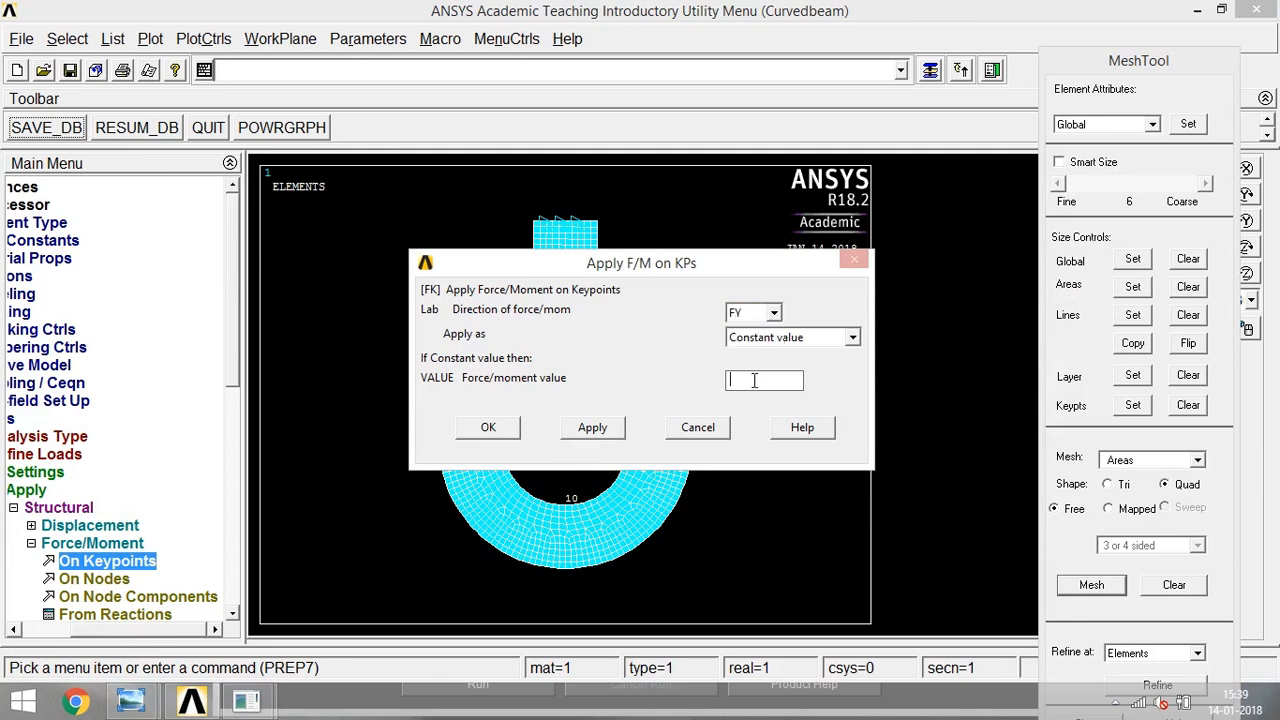
{"action": "key", "text": "Left"}
{"action": "key", "text": "Left"}
{"action": "key", "text": "Left"}
{"action": "type", "text": "-"}
{"action": "left_click", "coordinate": [493, 424]}
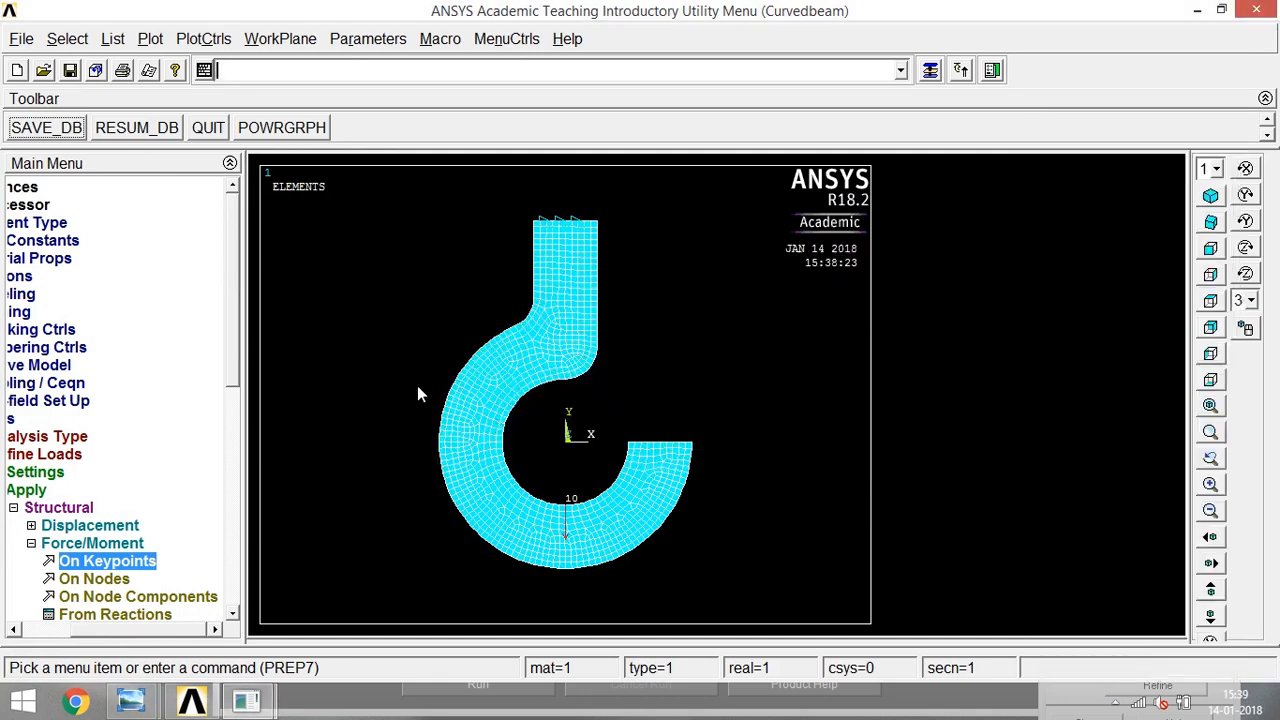
- Solve the current load step and close the solution note and the status summary
{"action": "left_click", "coordinate": [13, 508]}
{"action": "left_click", "coordinate": [33, 419]}
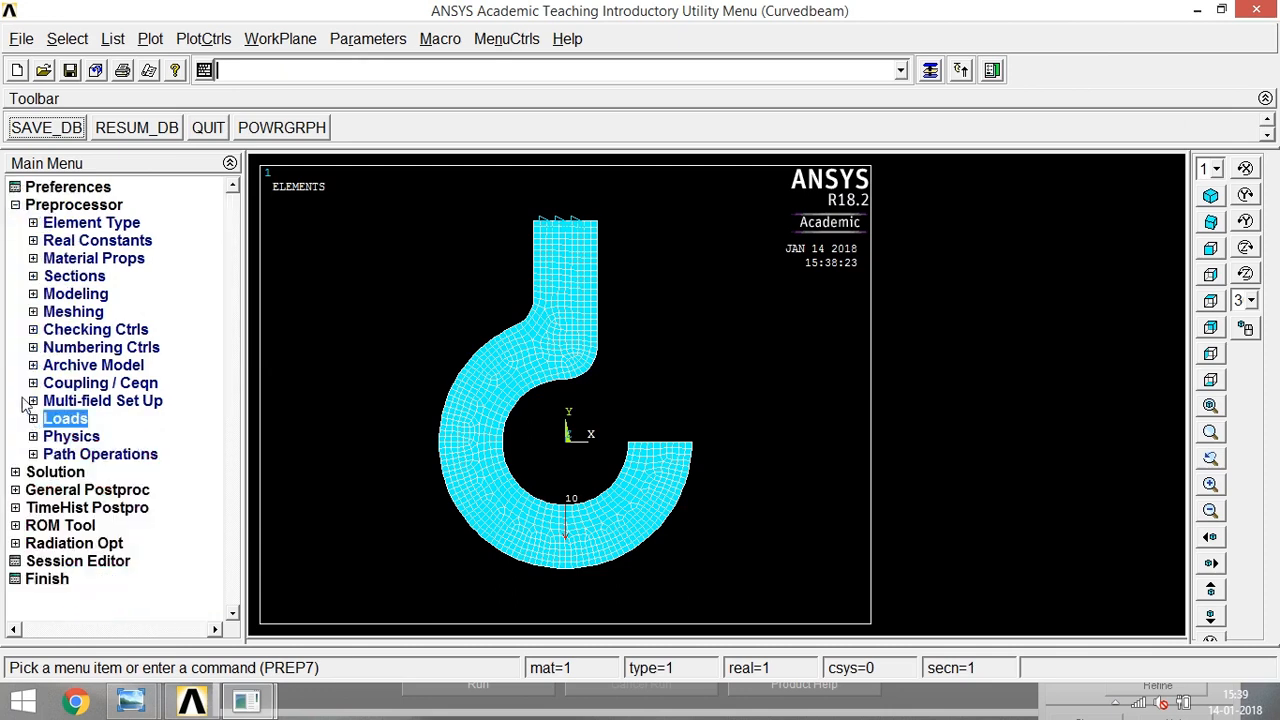
{"action": "left_click", "coordinate": [15, 472]}
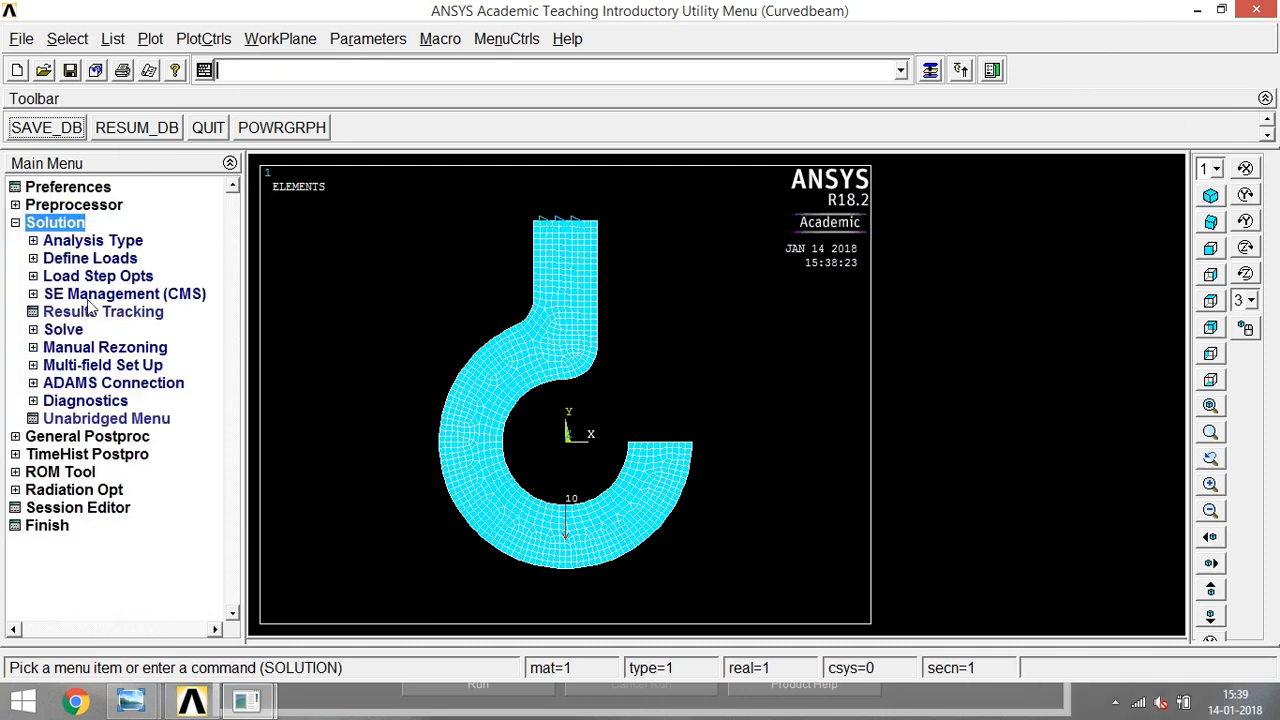
{"action": "left_click", "coordinate": [65, 330]}
{"action": "left_click", "coordinate": [95, 347]}
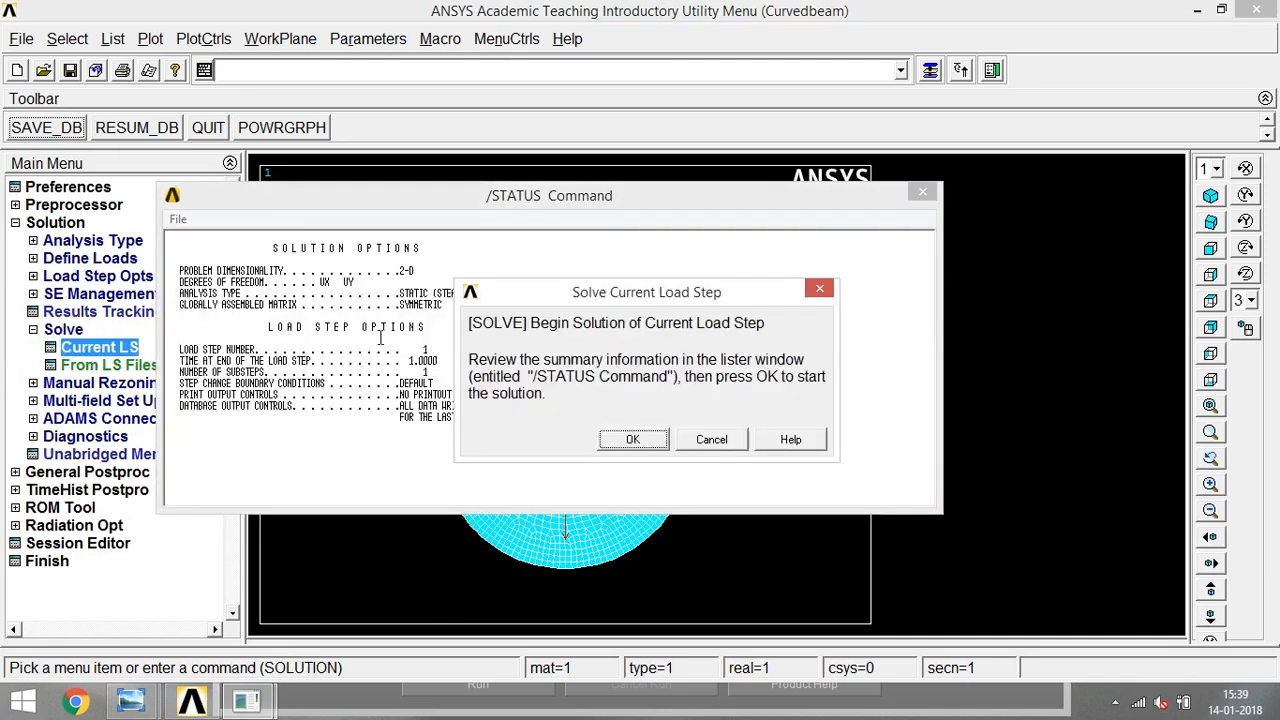
{"action": "left_click", "coordinate": [633, 441]}
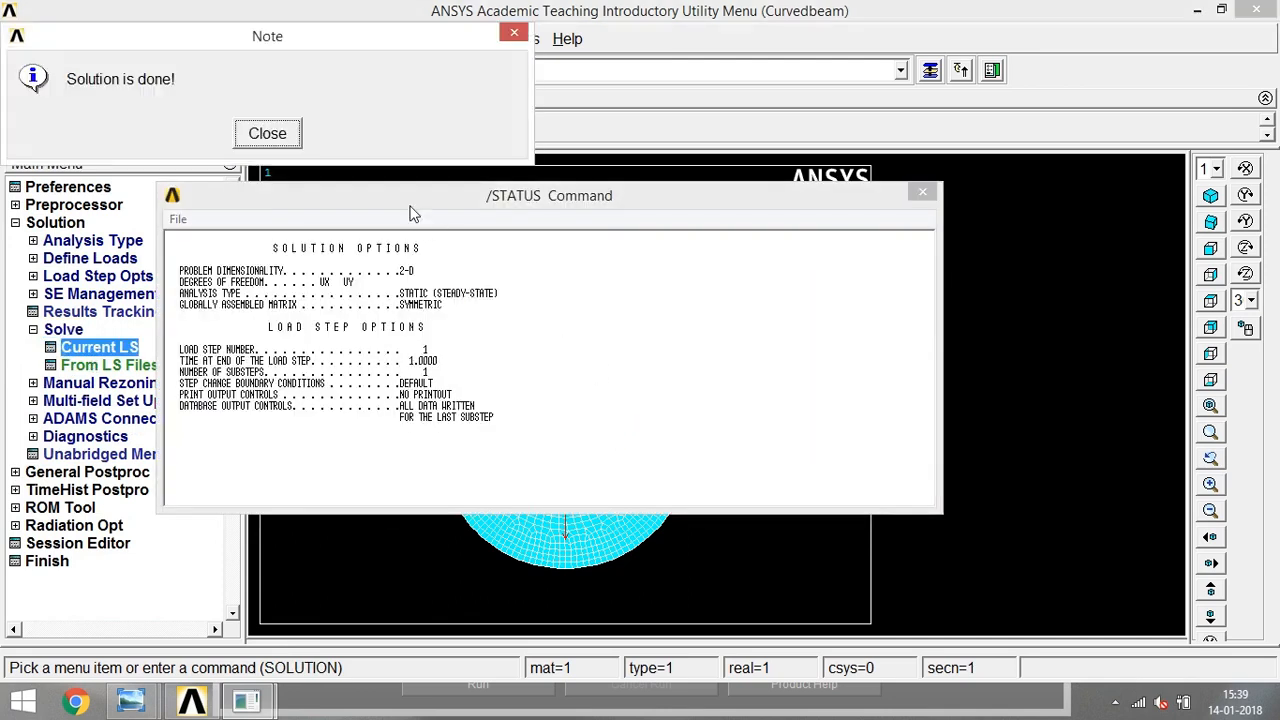
{"action": "left_click", "coordinate": [290, 140]}
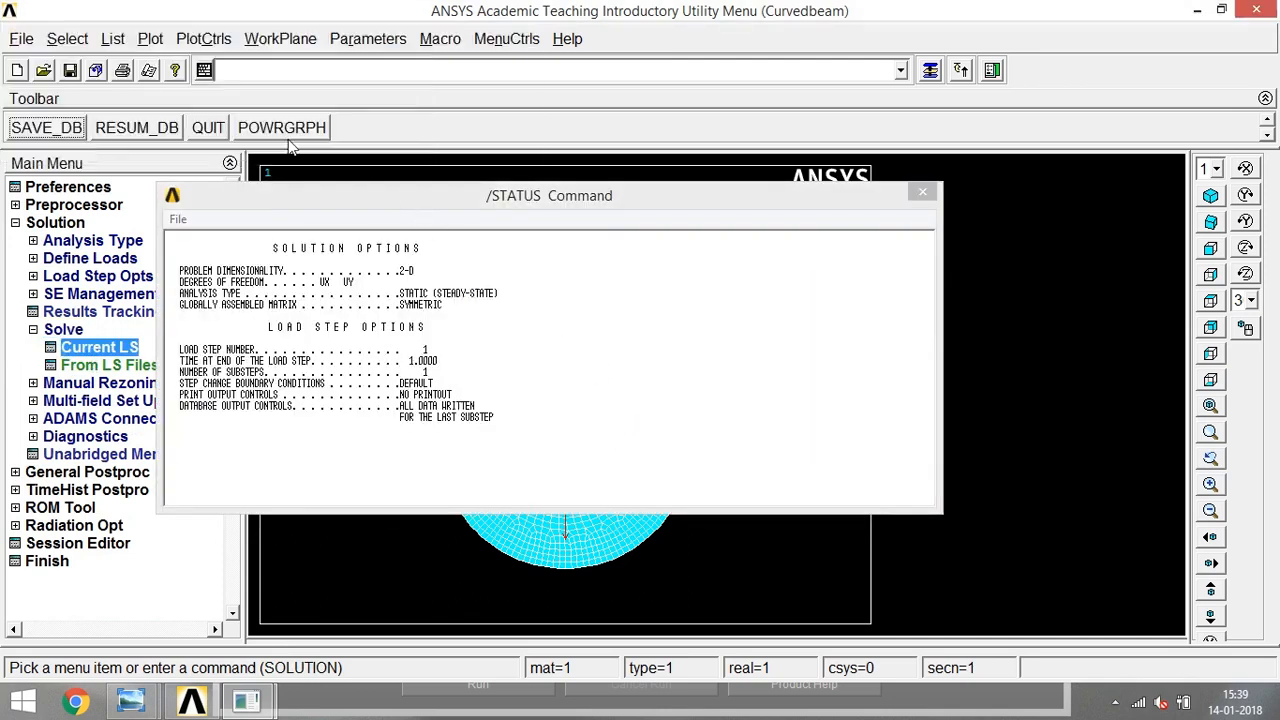
{"action": "left_click", "coordinate": [922, 192]}
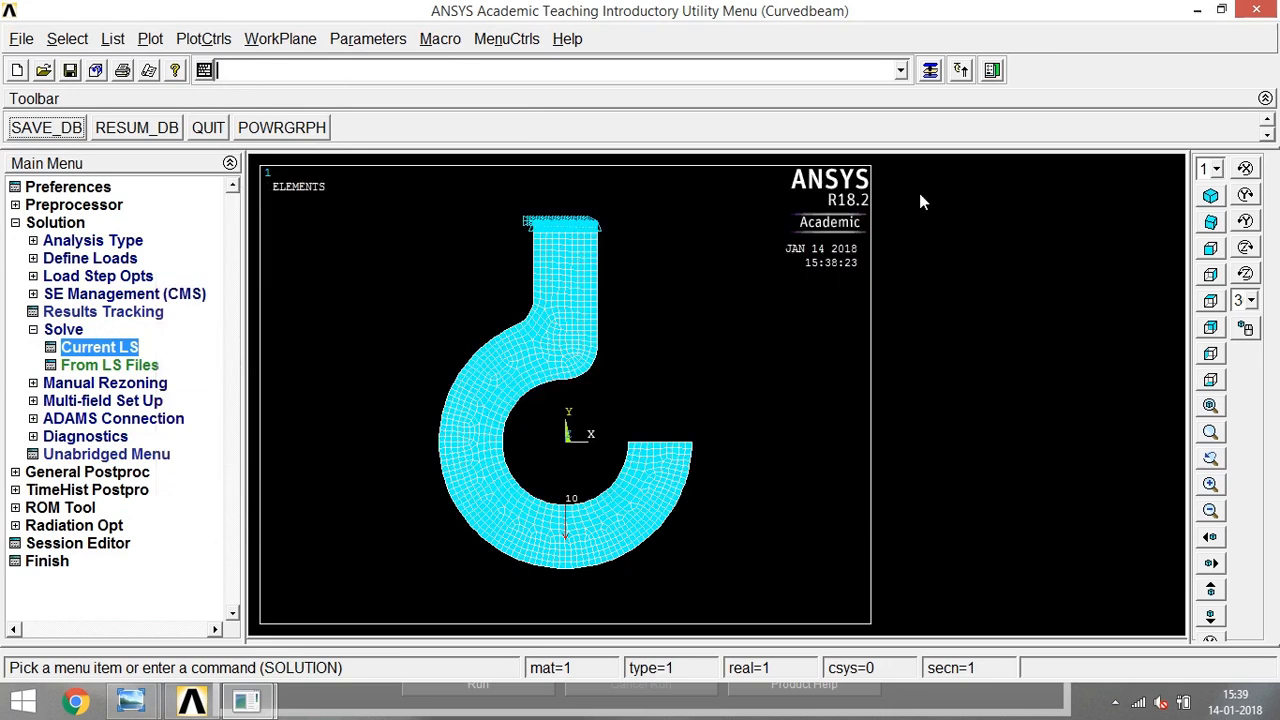
- Plot the nodal solution contour of the Y-component of stress with deformed shape only
{"action": "left_click", "coordinate": [30, 472]}
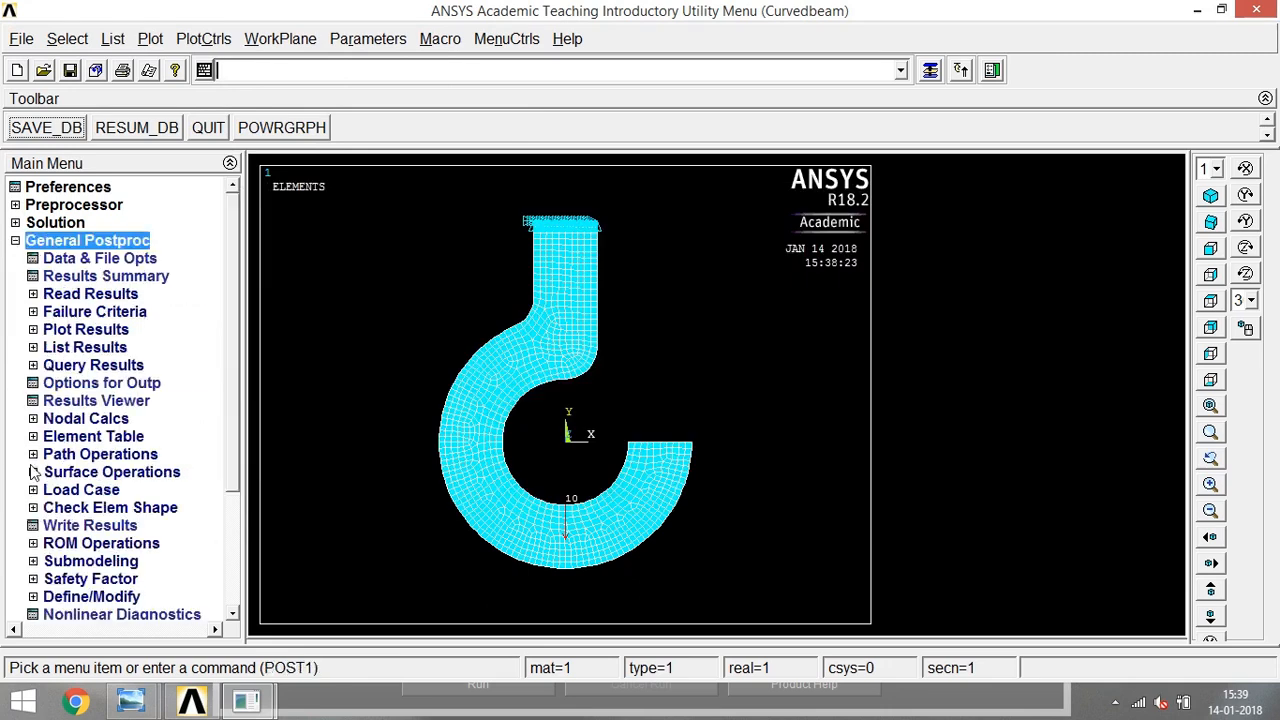
{"action": "left_click", "coordinate": [33, 329]}
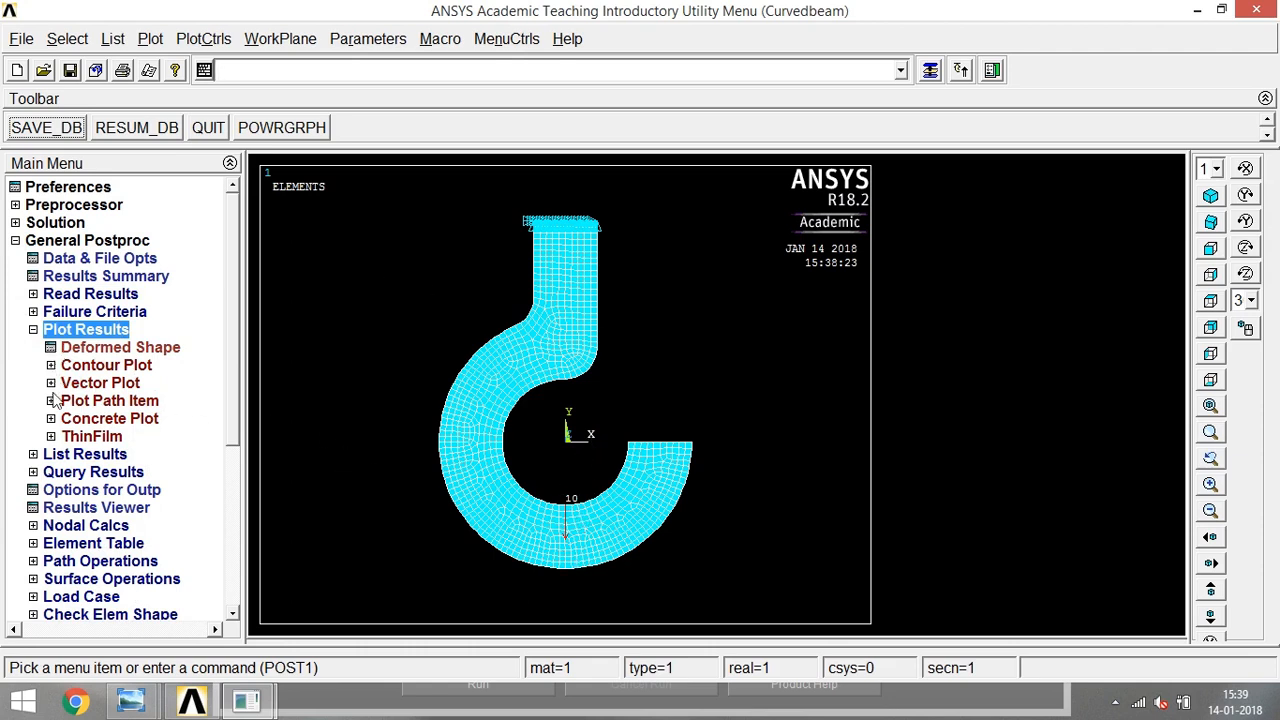
{"action": "left_click", "coordinate": [100, 365]}
{"action": "left_click", "coordinate": [117, 383]}
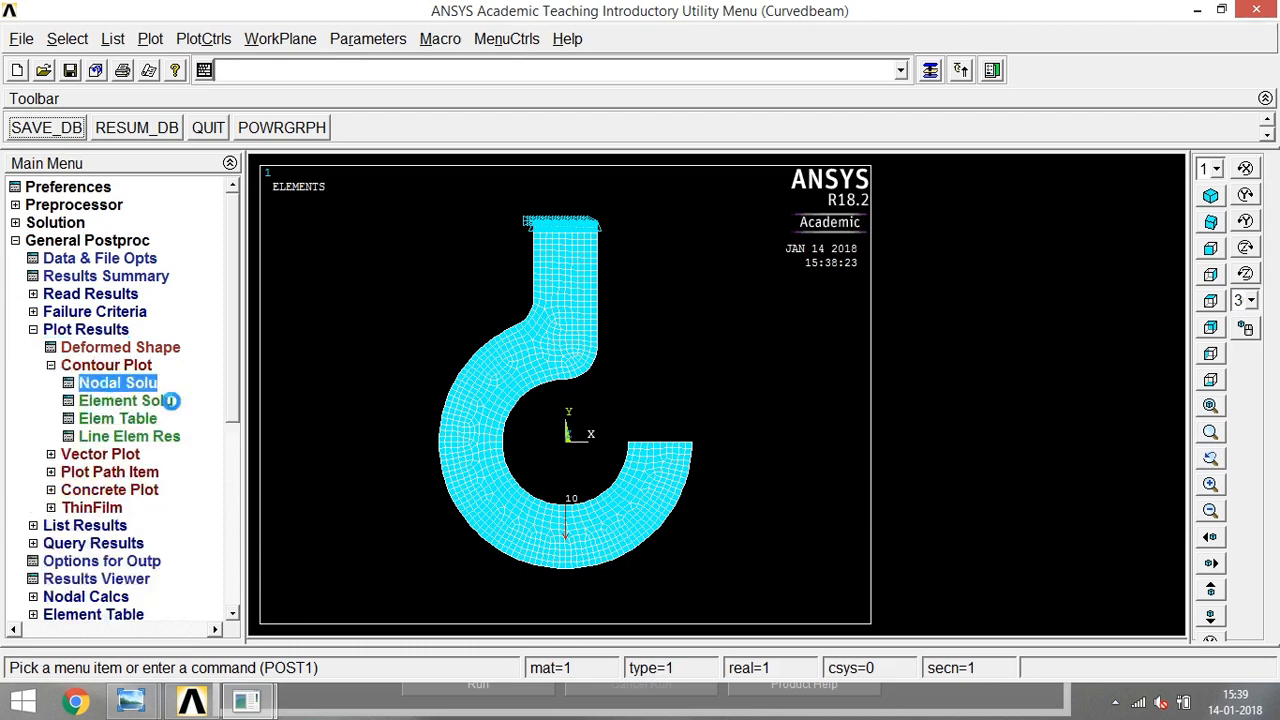
{"action": "left_click", "coordinate": [470, 163]}
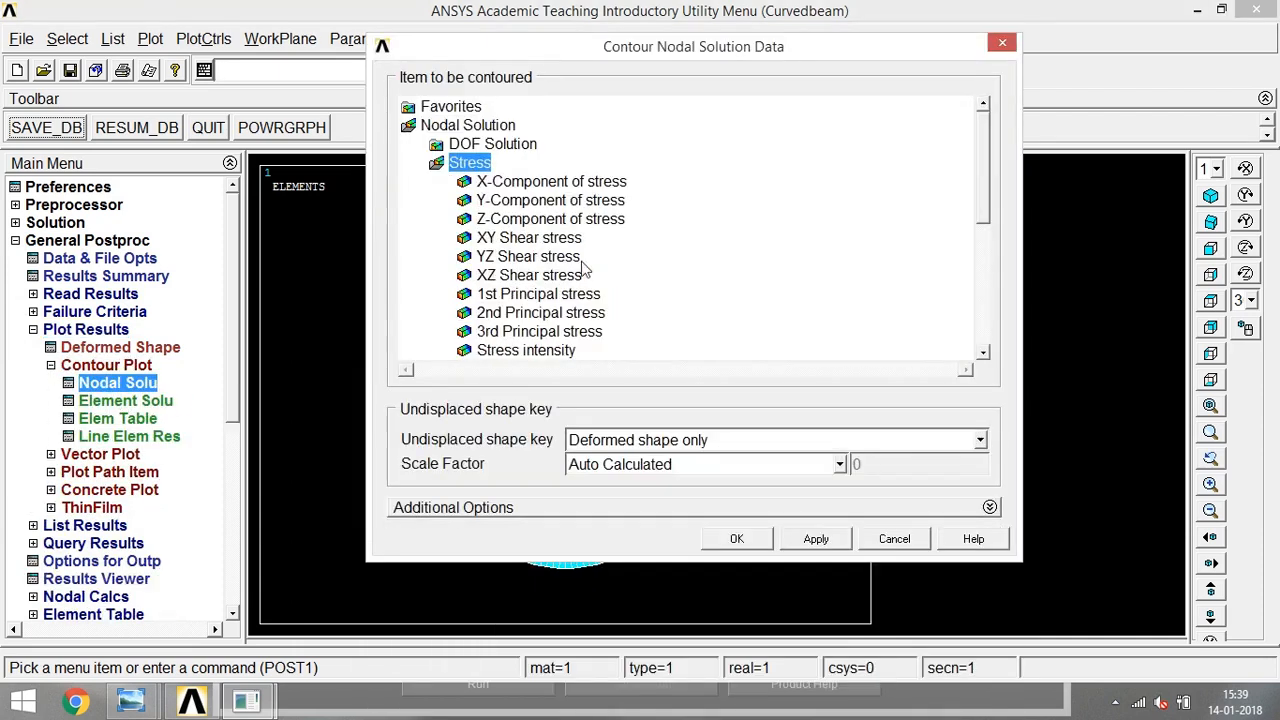
{"action": "left_click", "coordinate": [551, 201]}
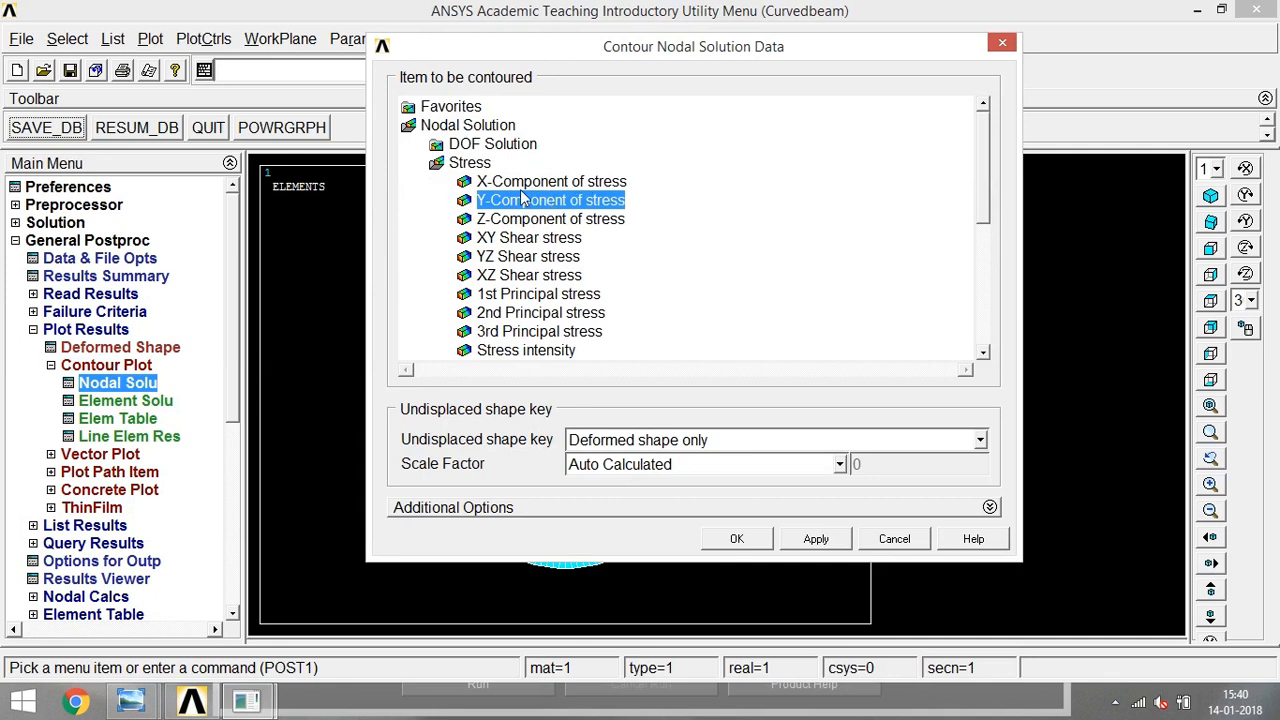
{"action": "mouse_move", "coordinate": [985, 195]}
{"action": "left_mouse_down"}
{"action": "mouse_move", "coordinate": [987, 230]}
{"action": "mouse_move", "coordinate": [986, 173]}
{"action": "left_mouse_up"}
{"action": "left_click", "coordinate": [756, 545]}
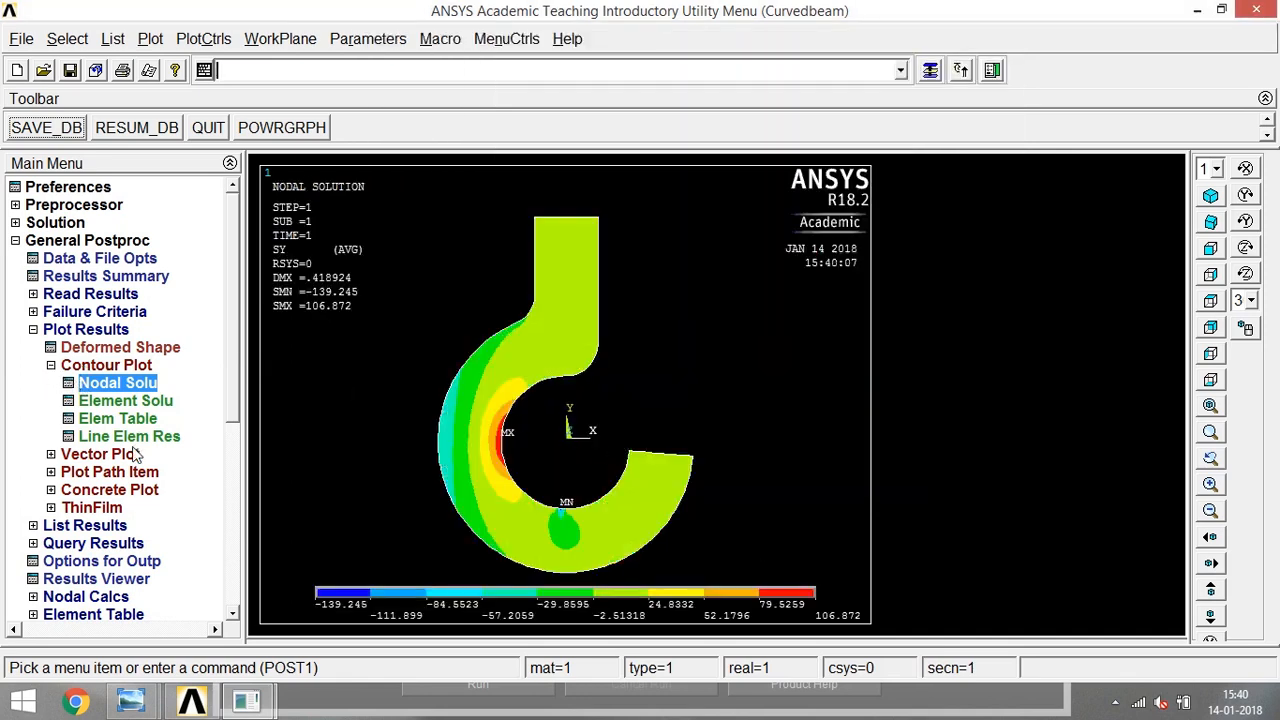
- Review the crane hook problem statement in Windows Photo Viewer and return to ANSYS
{"action": "left_click", "coordinate": [64, 367]}
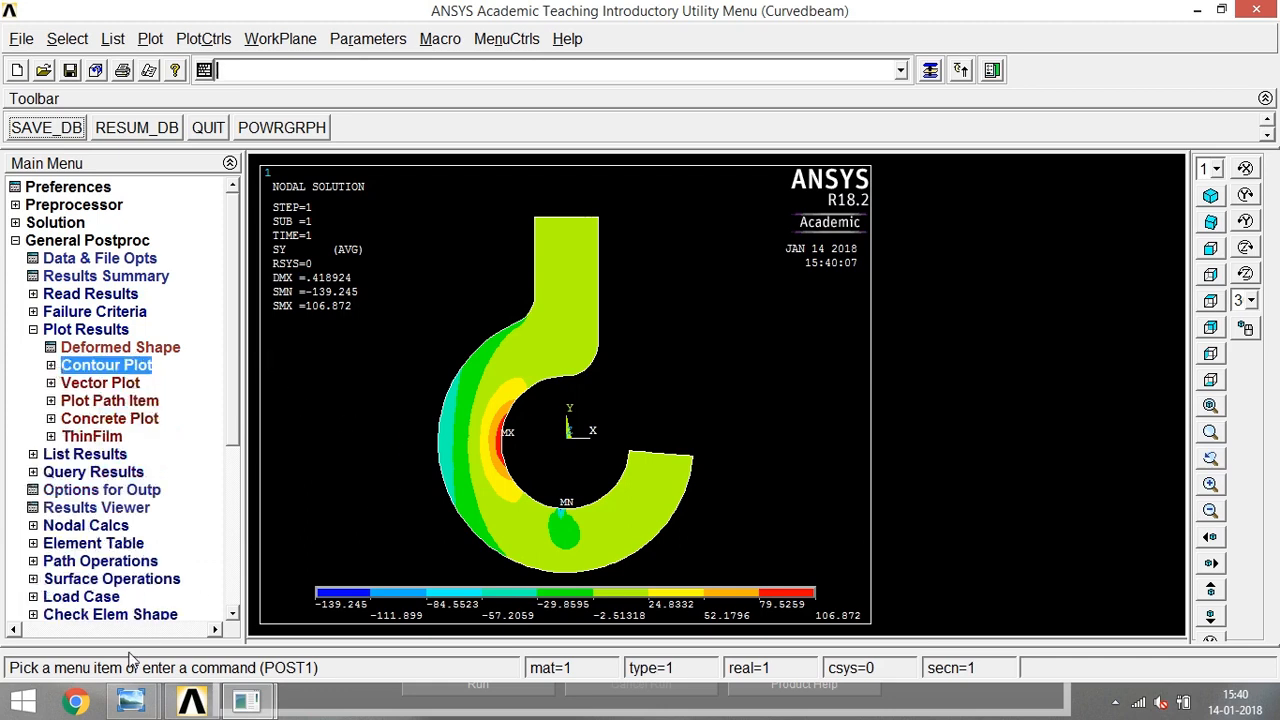
{"action": "mouse_move", "coordinate": [130, 700]}
{"action": "left_click", "coordinate": [323, 612]}
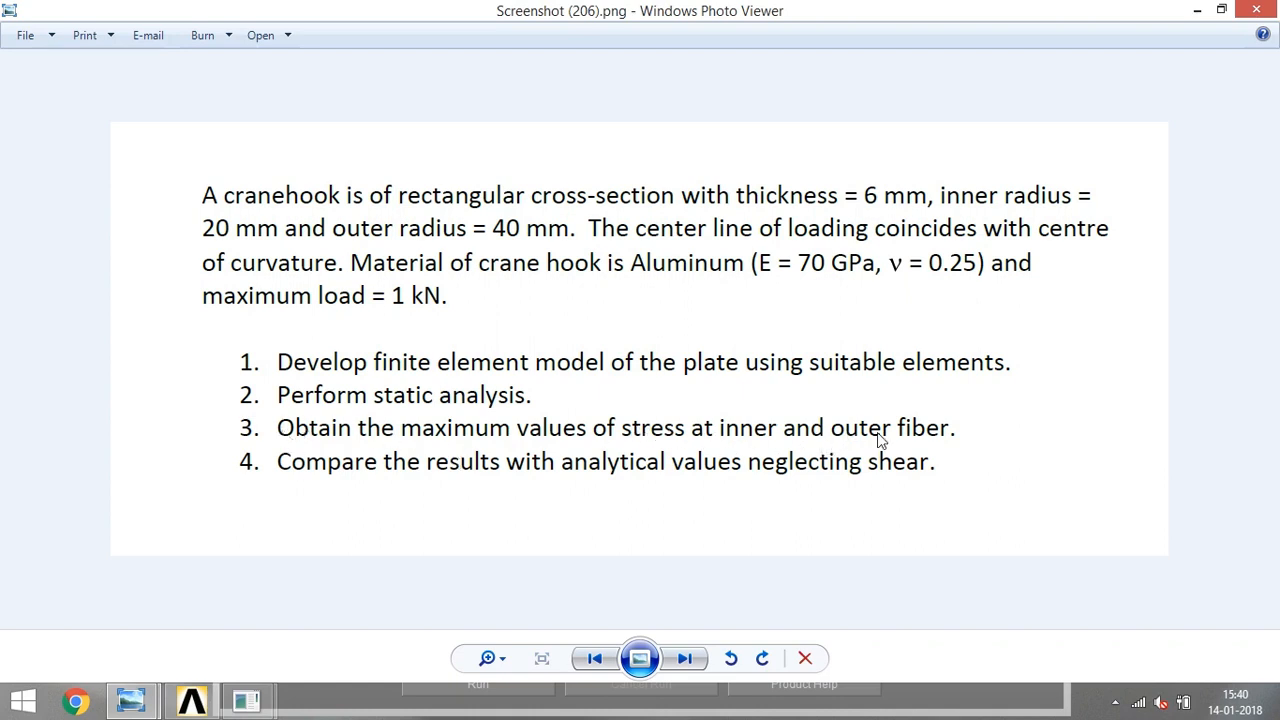
{"action": "left_click", "coordinate": [1197, 10]}
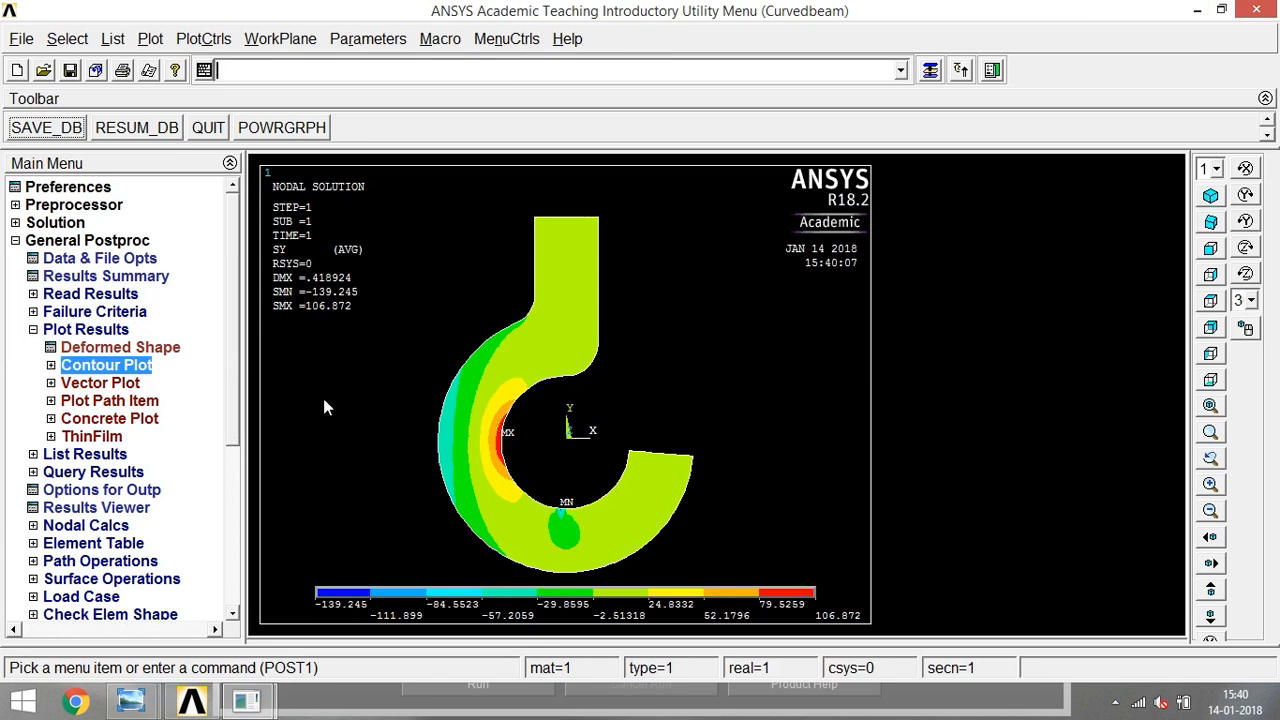
{"action": "left_click", "coordinate": [33, 331]}
{"action": "left_click", "coordinate": [33, 332]}
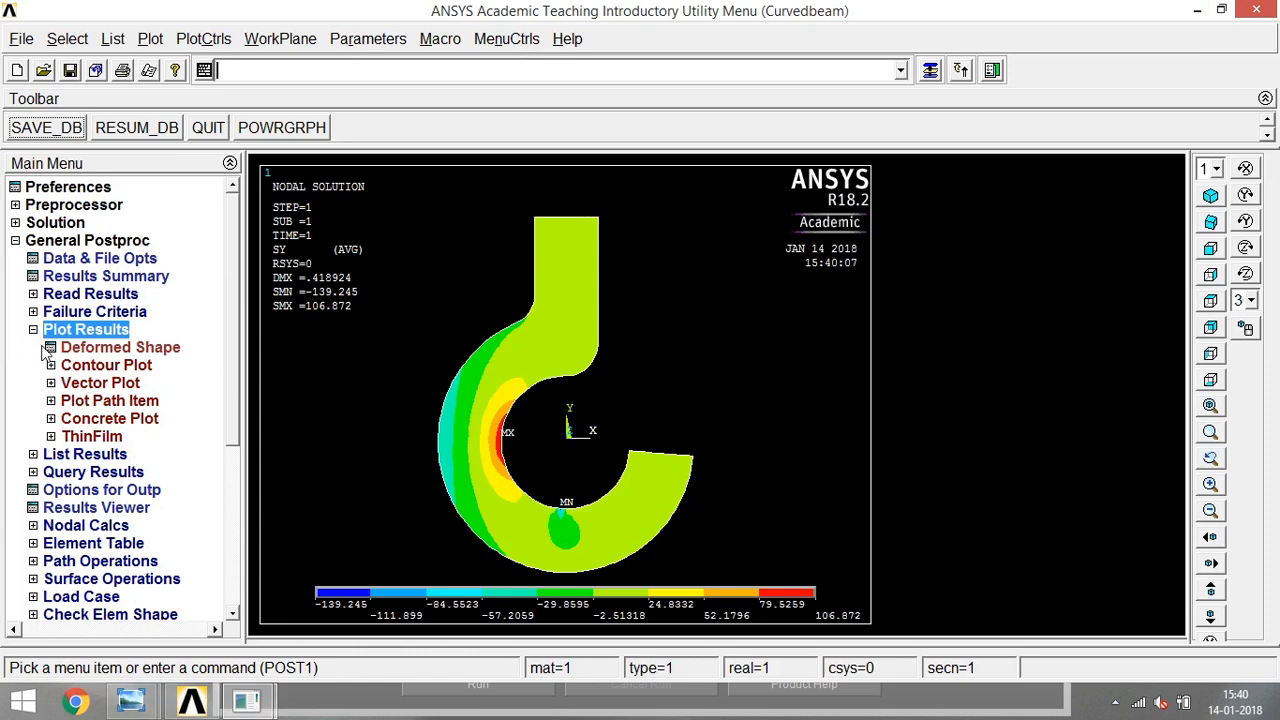
{"action": "left_click", "coordinate": [33, 331]}
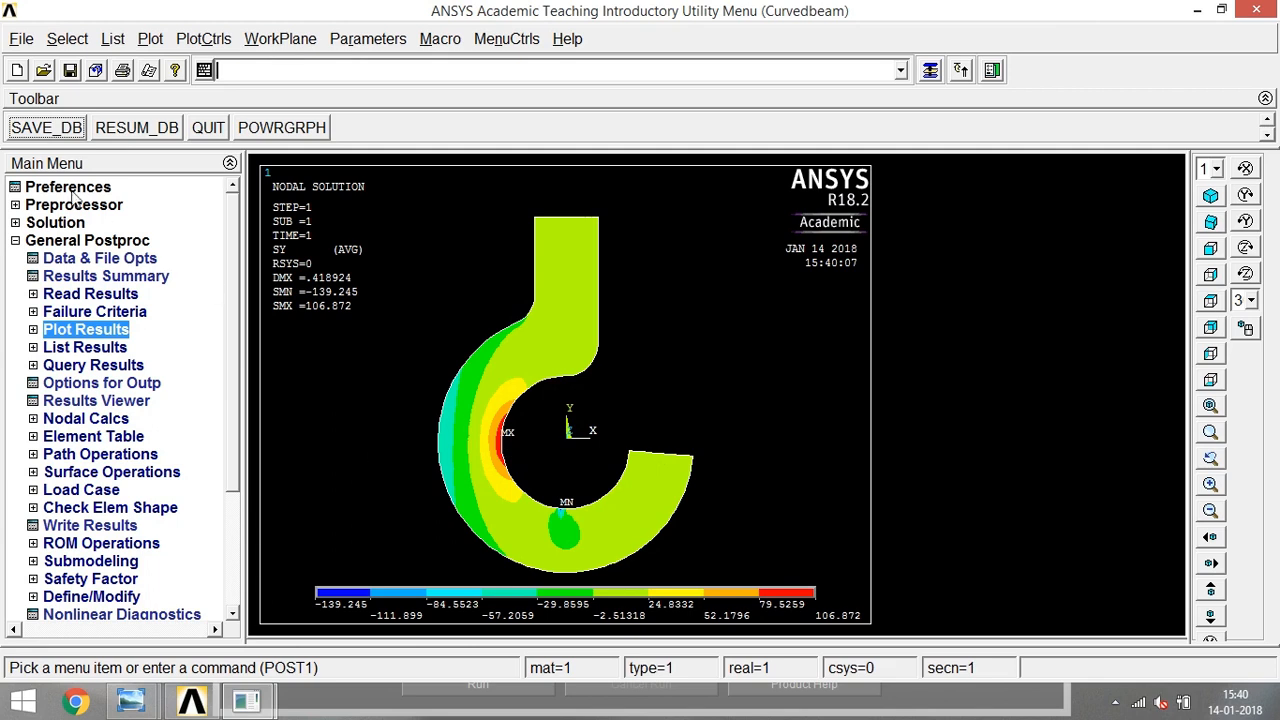
{"action": "left_click", "coordinate": [15, 240]}
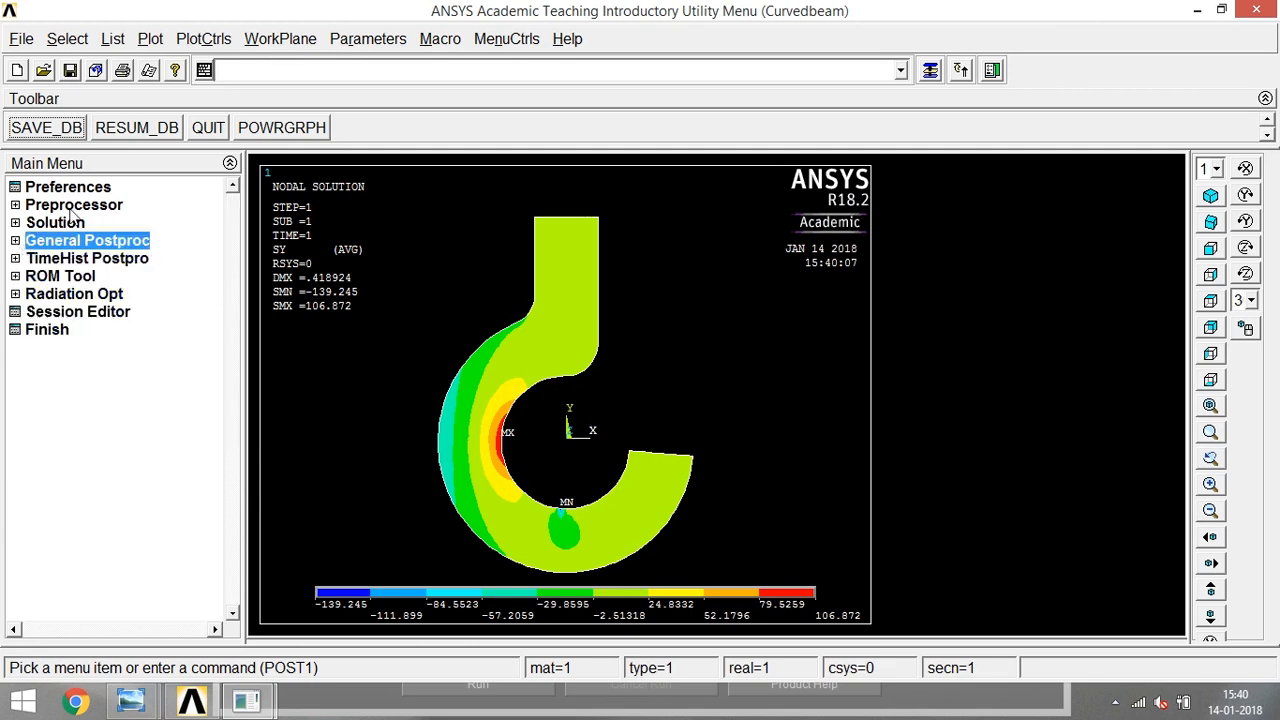
{"action": "left_click", "coordinate": [15, 204]}
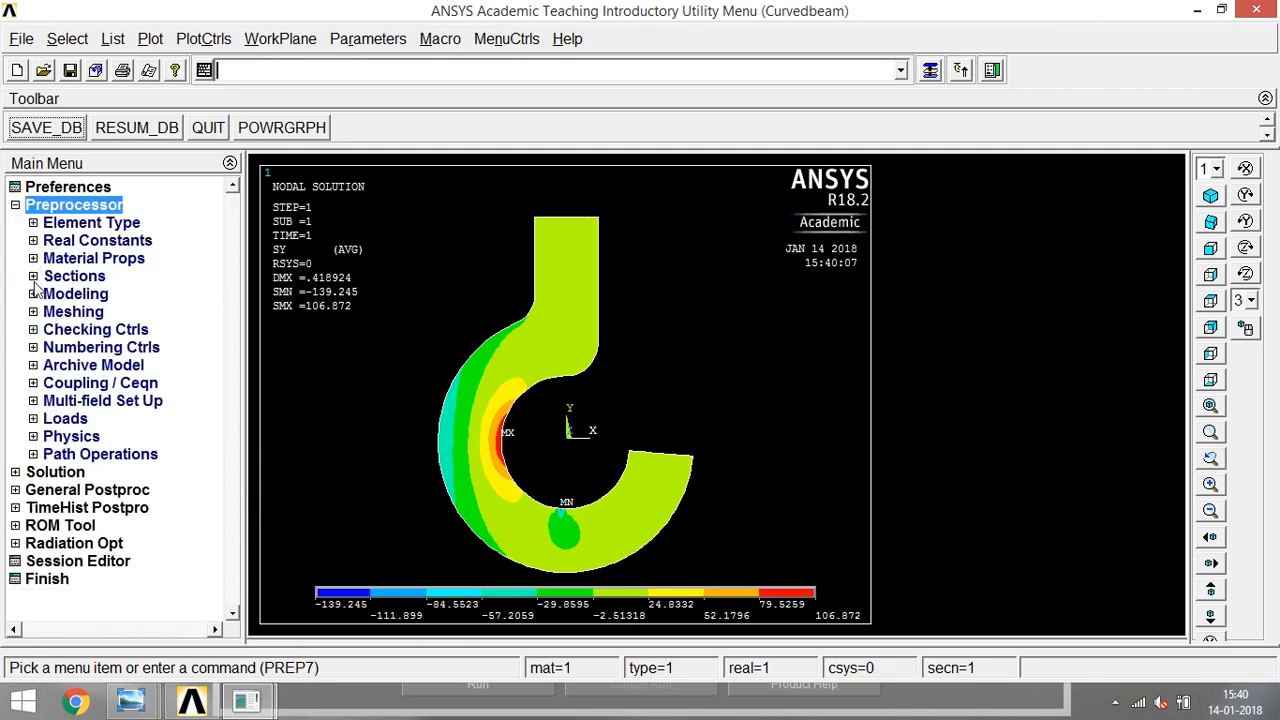
{"action": "left_click", "coordinate": [33, 264]}
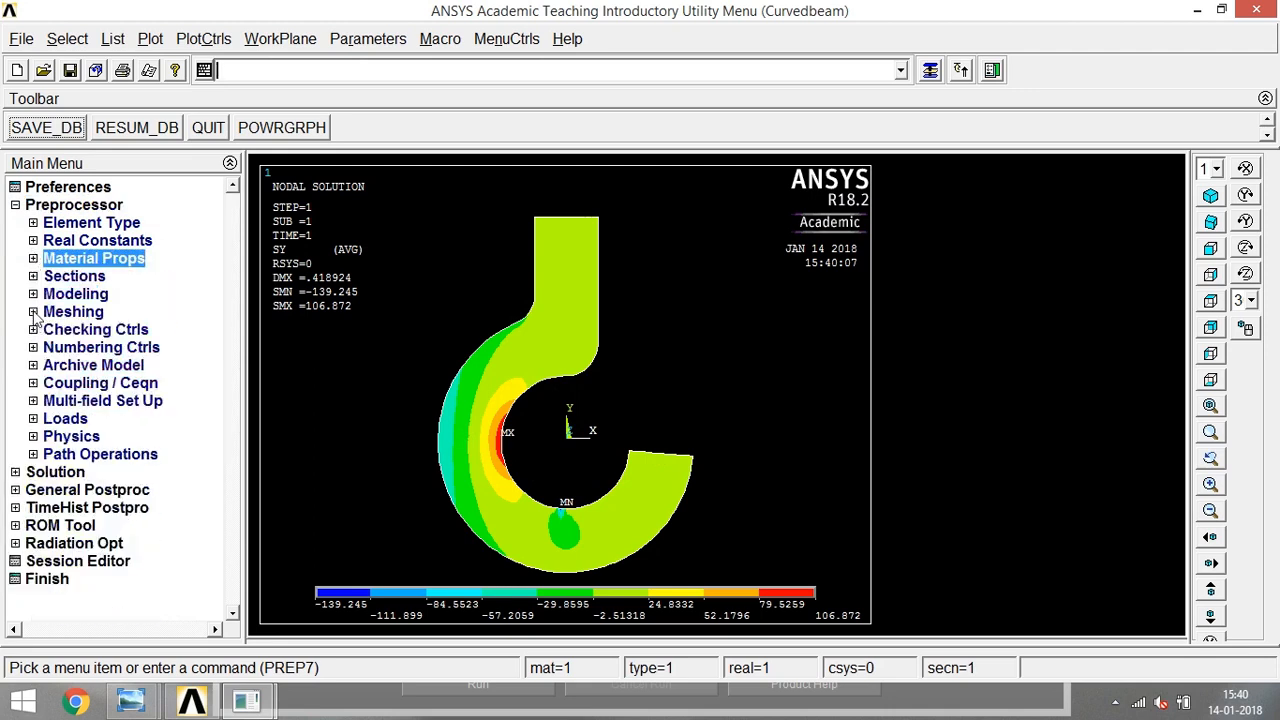
- Create a straight line across the hook's left cross-section, joining the inner-arc and outer-arc keypoints at the level of the origin
{"action": "left_click", "coordinate": [33, 294]}
{"action": "left_click", "coordinate": [51, 312]}
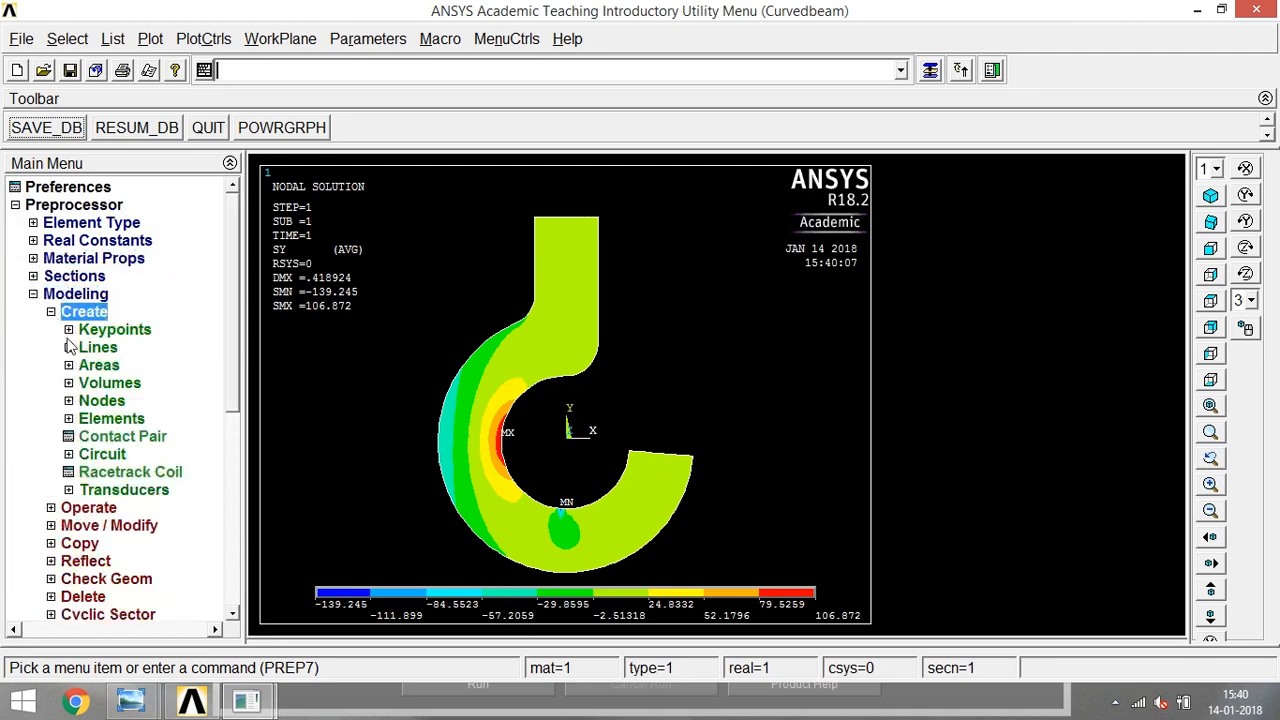
{"action": "left_click", "coordinate": [69, 347]}
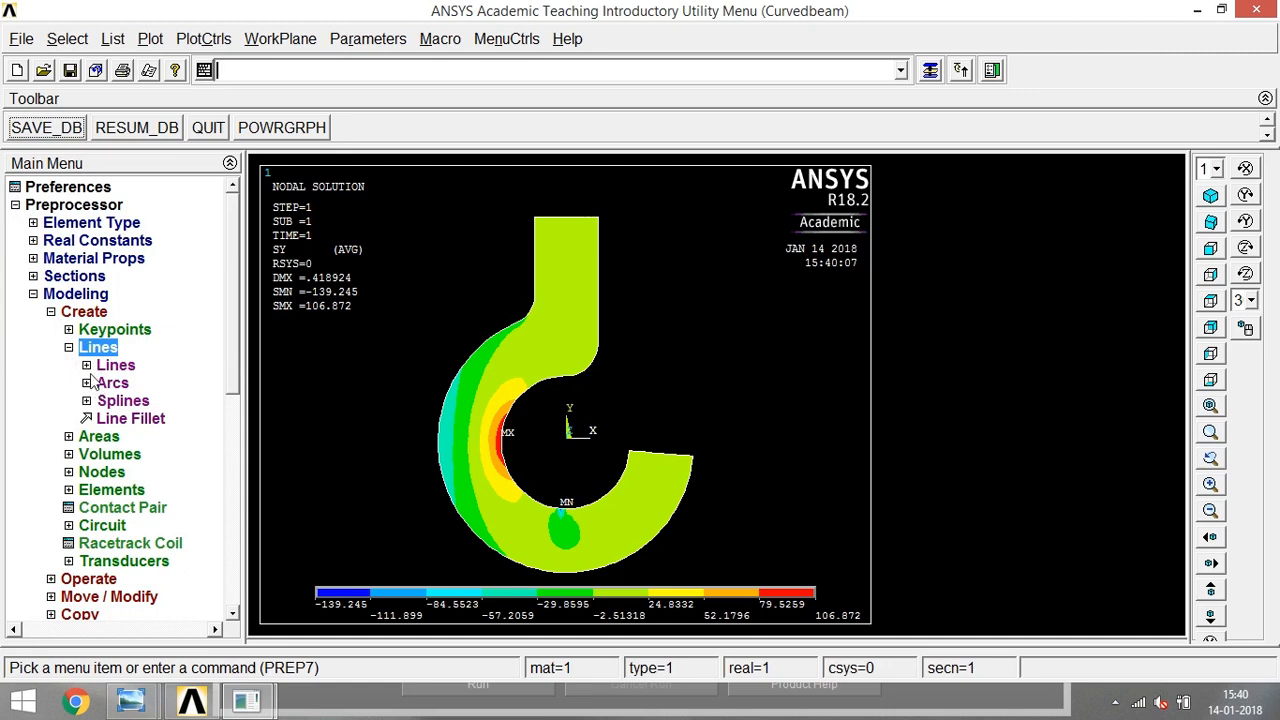
{"action": "left_click", "coordinate": [90, 365]}
{"action": "left_click", "coordinate": [115, 383]}
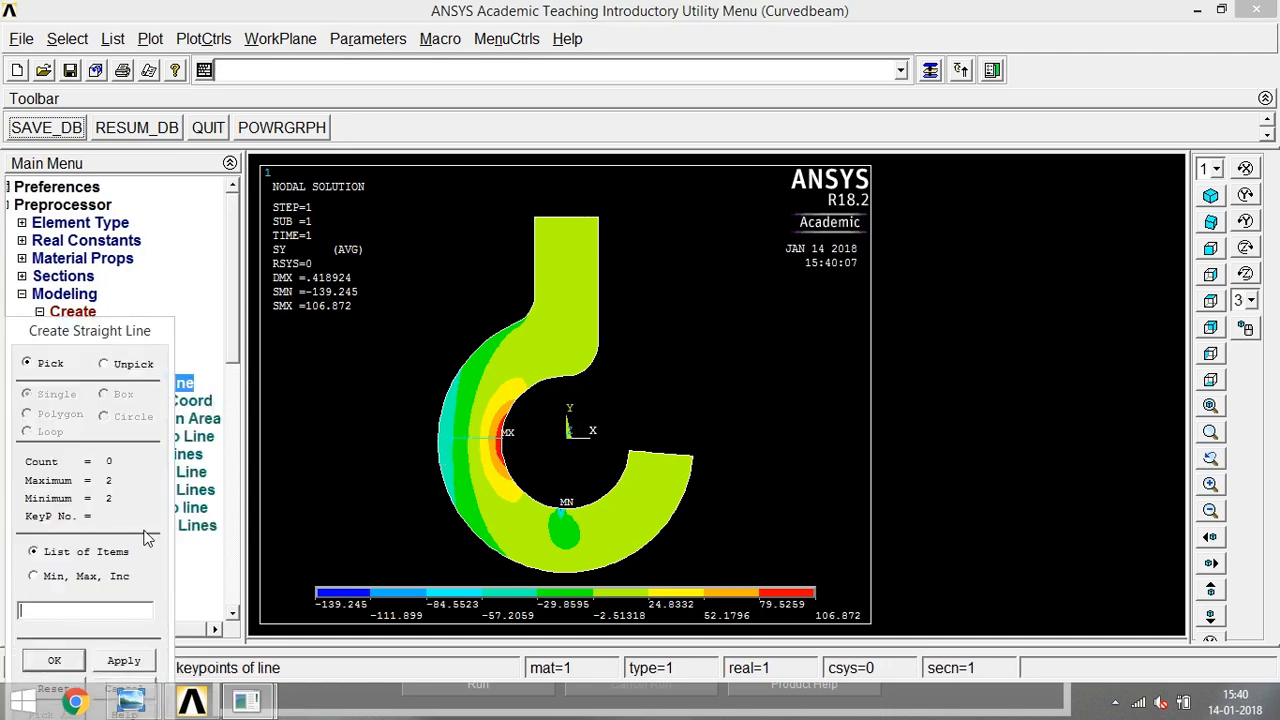
{"action": "left_click", "coordinate": [64, 661]}
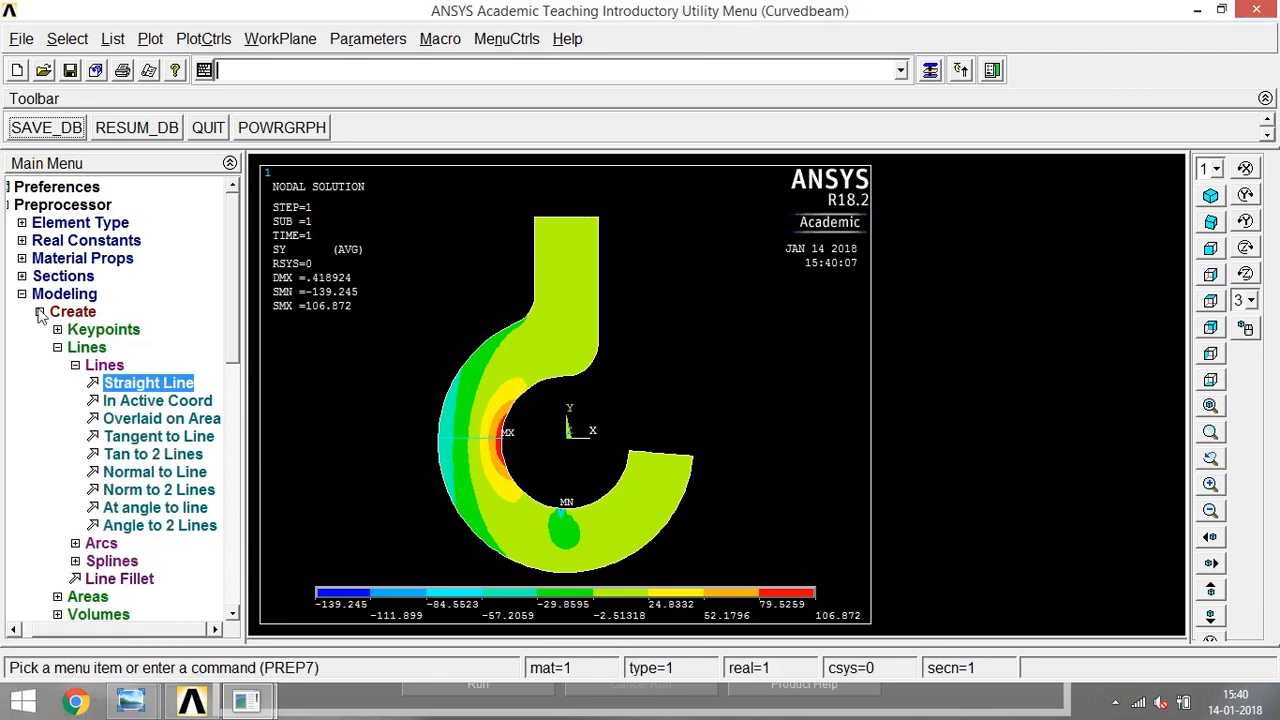
{"action": "left_click", "coordinate": [58, 349]}
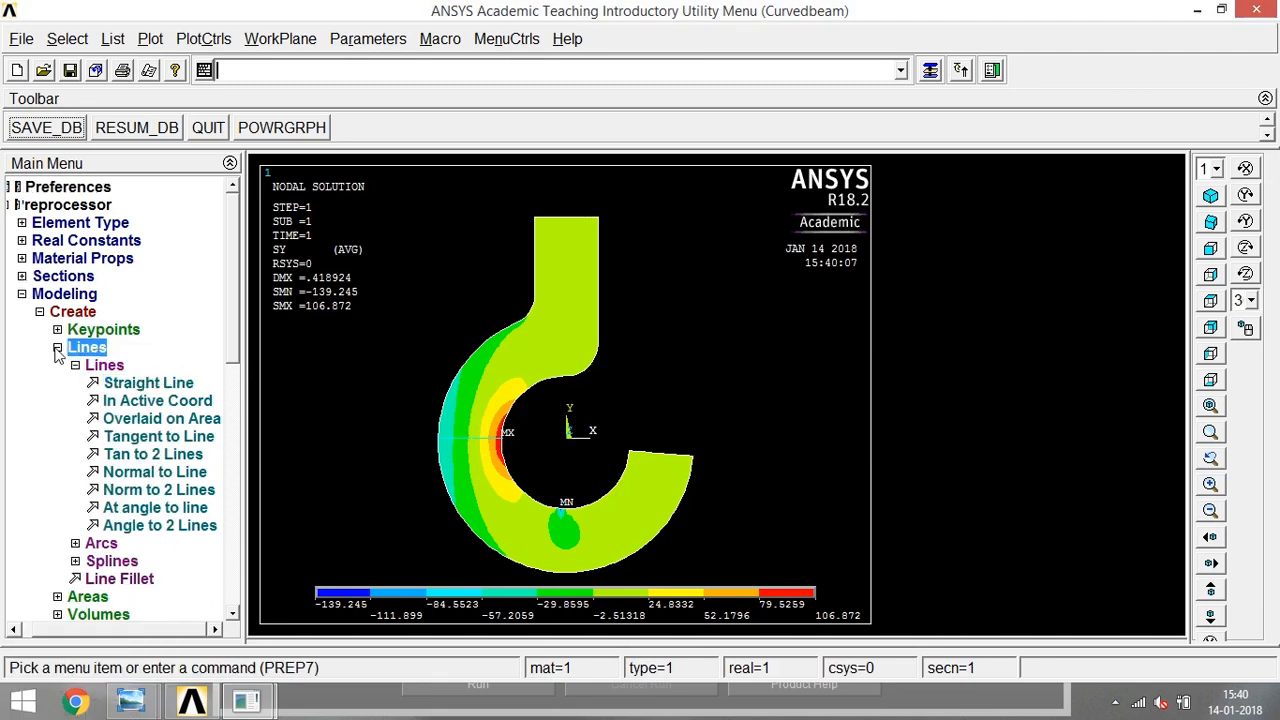
{"action": "left_click", "coordinate": [34, 294]}
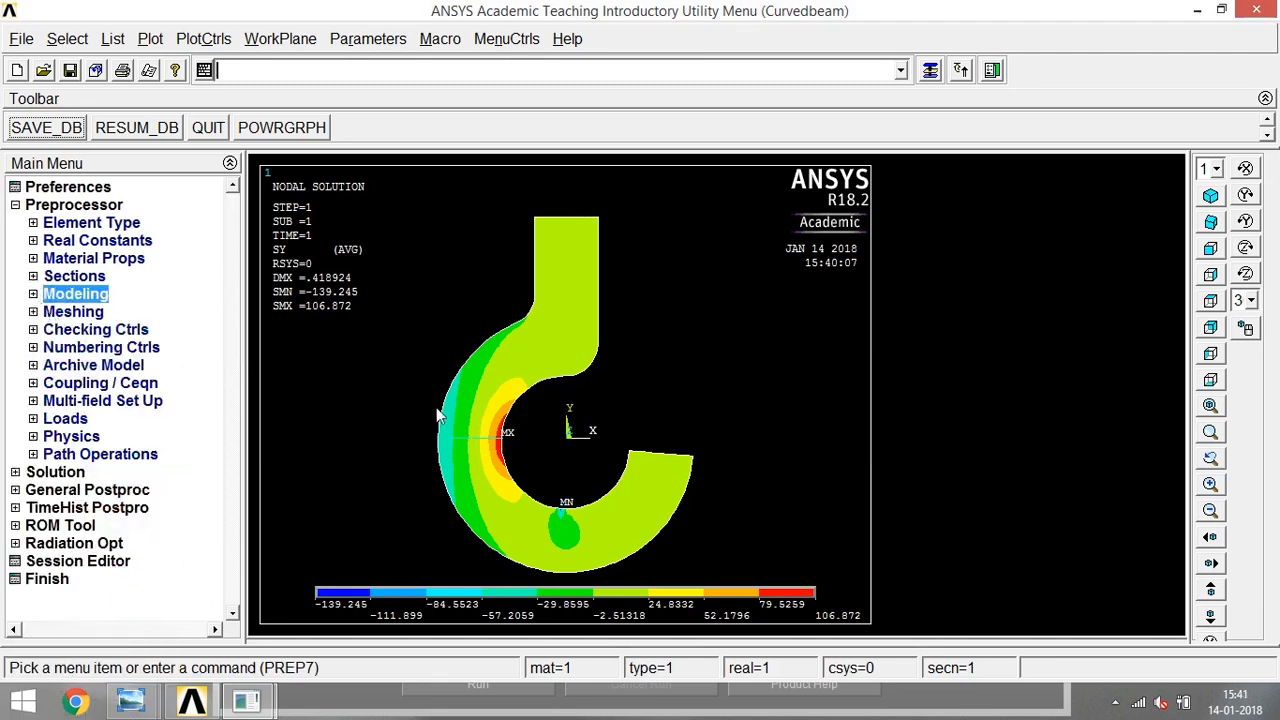
- Multi-plot all model entities together to inspect the mesh around the hook's left cross-section
{"action": "left_click", "coordinate": [151, 39]}
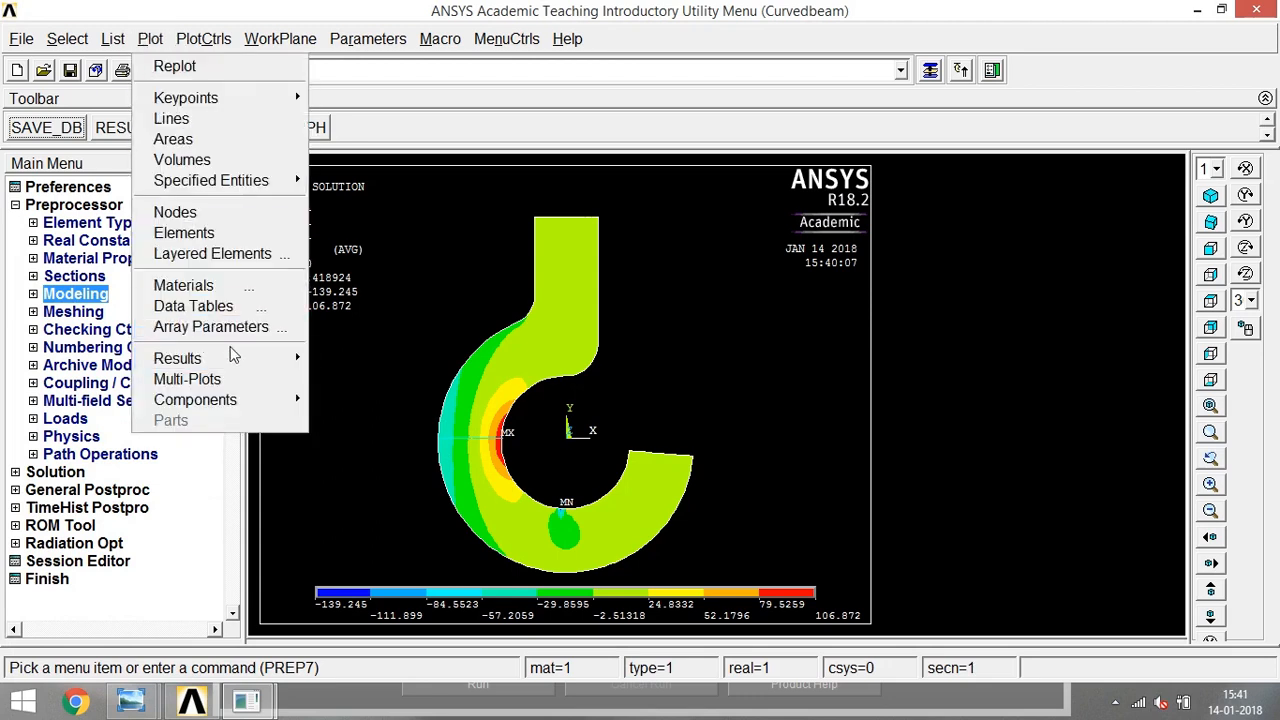
{"action": "left_click", "coordinate": [211, 385]}
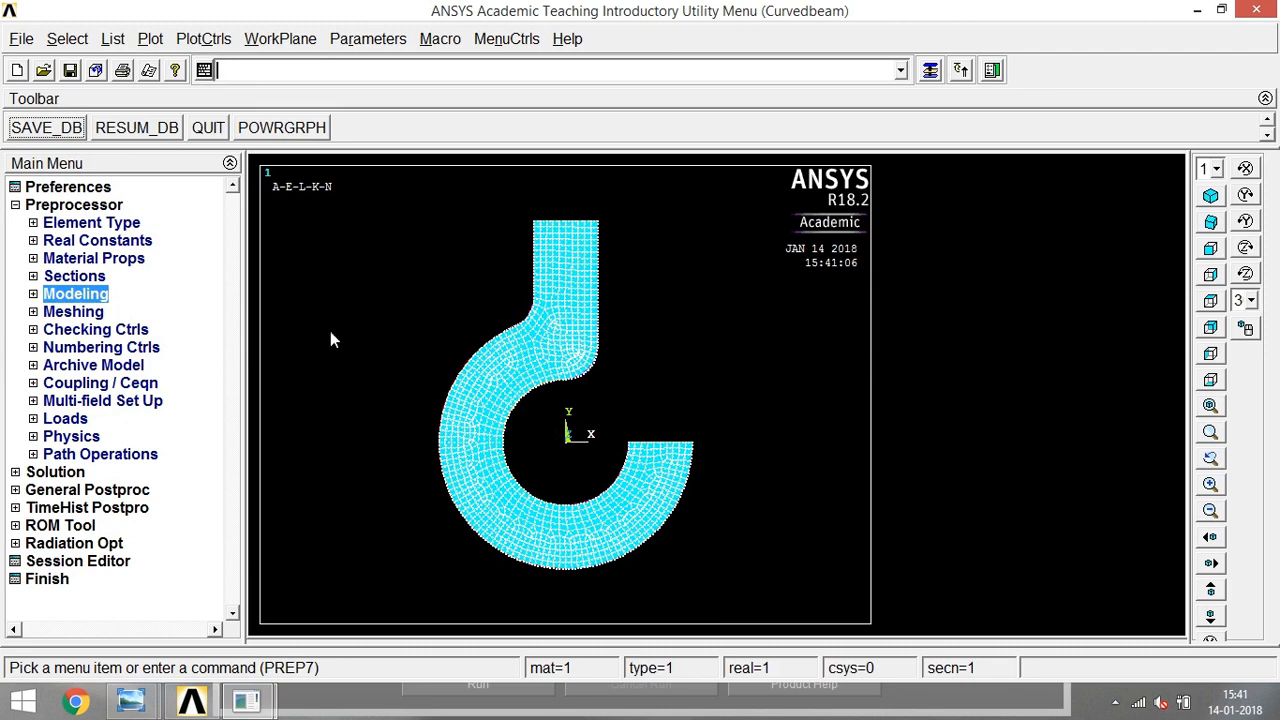
{"action": "left_click", "coordinate": [151, 39]}
{"action": "left_click", "coordinate": [228, 379]}
{"action": "left_click_drag", "start_coordinate": [404, 406], "coordinate": [572, 482]}
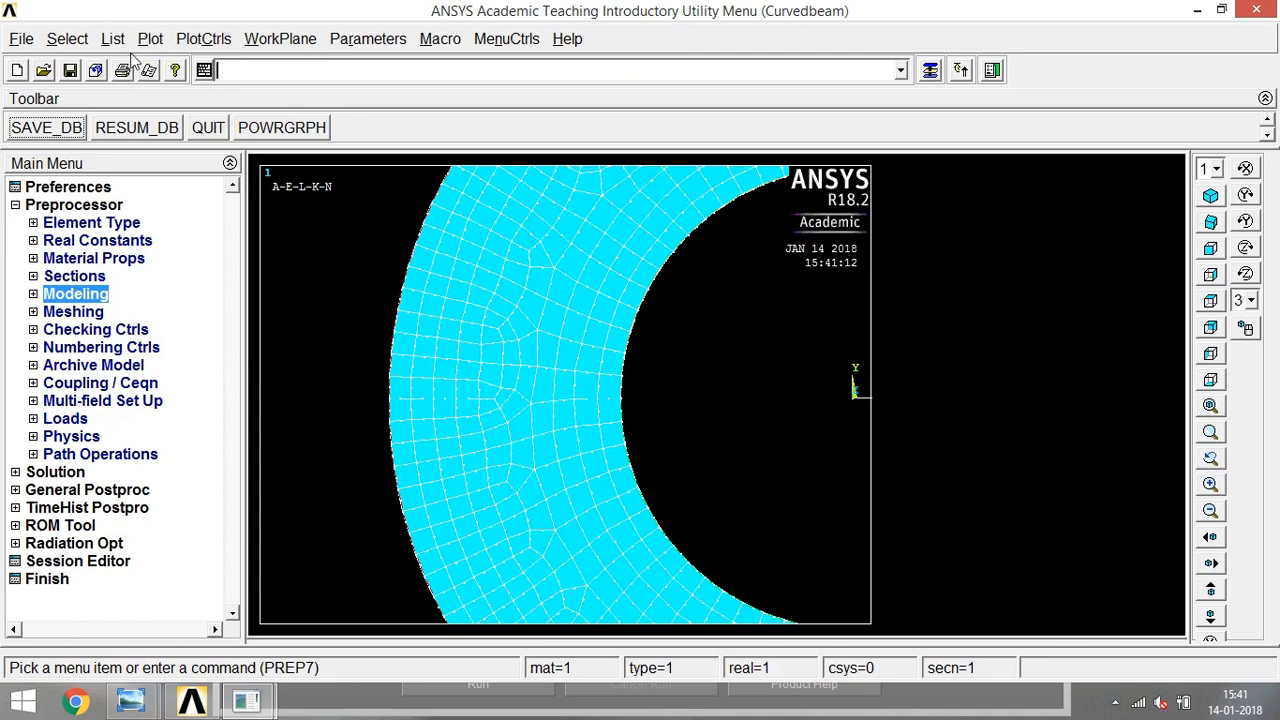
- Start a subgrid solution query for Y-direction stress (SY) and plot only the lines of the hook
{"action": "left_click", "coordinate": [15, 490]}
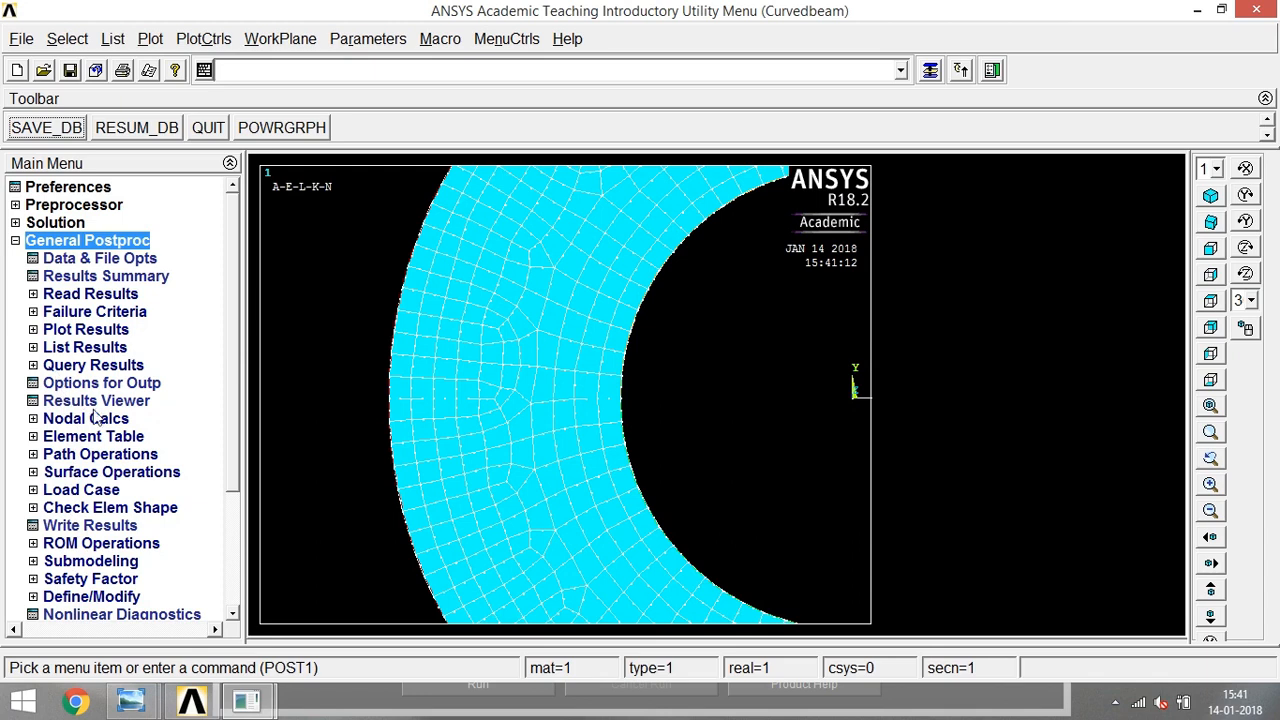
{"action": "left_click", "coordinate": [50, 366]}
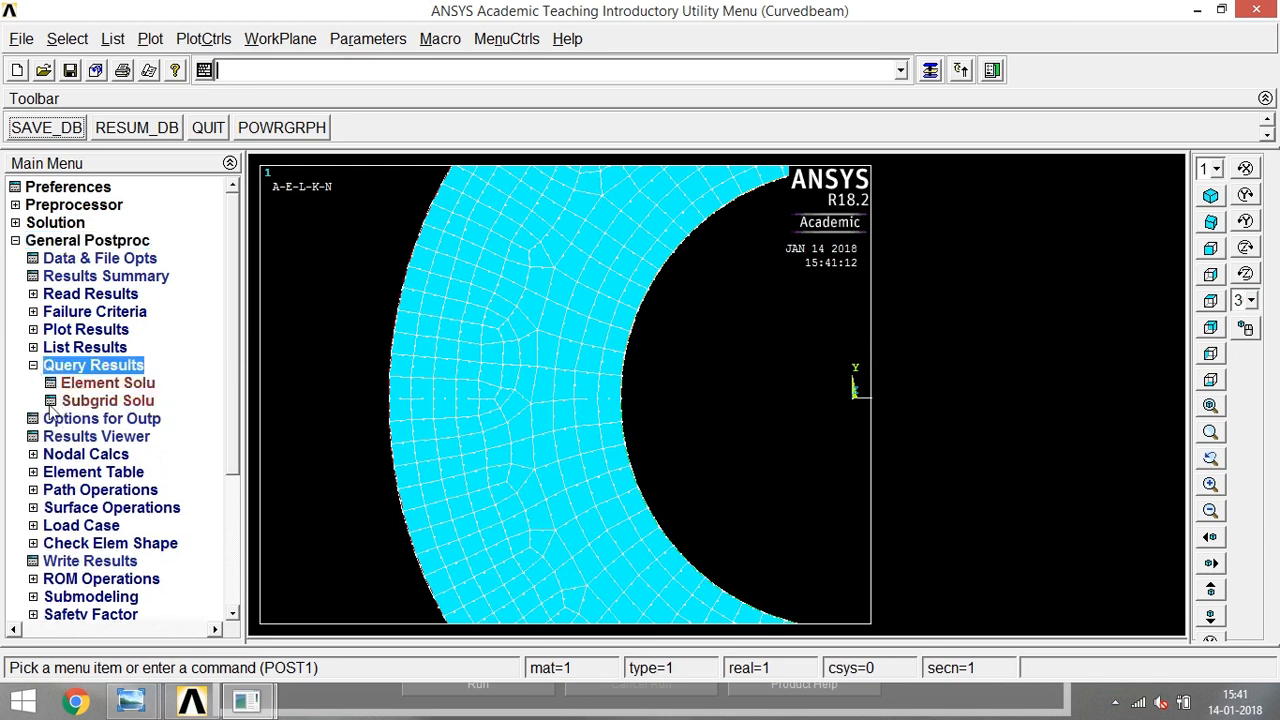
{"action": "left_click", "coordinate": [100, 402]}
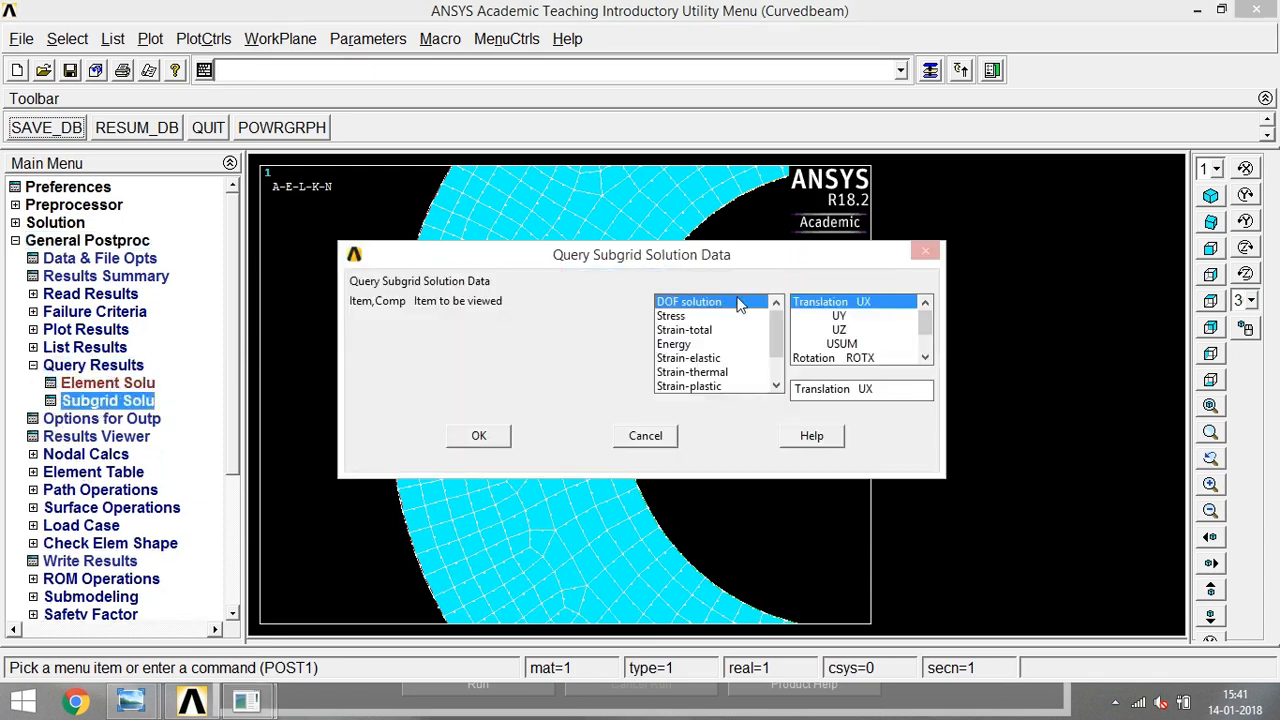
{"action": "left_click", "coordinate": [693, 316]}
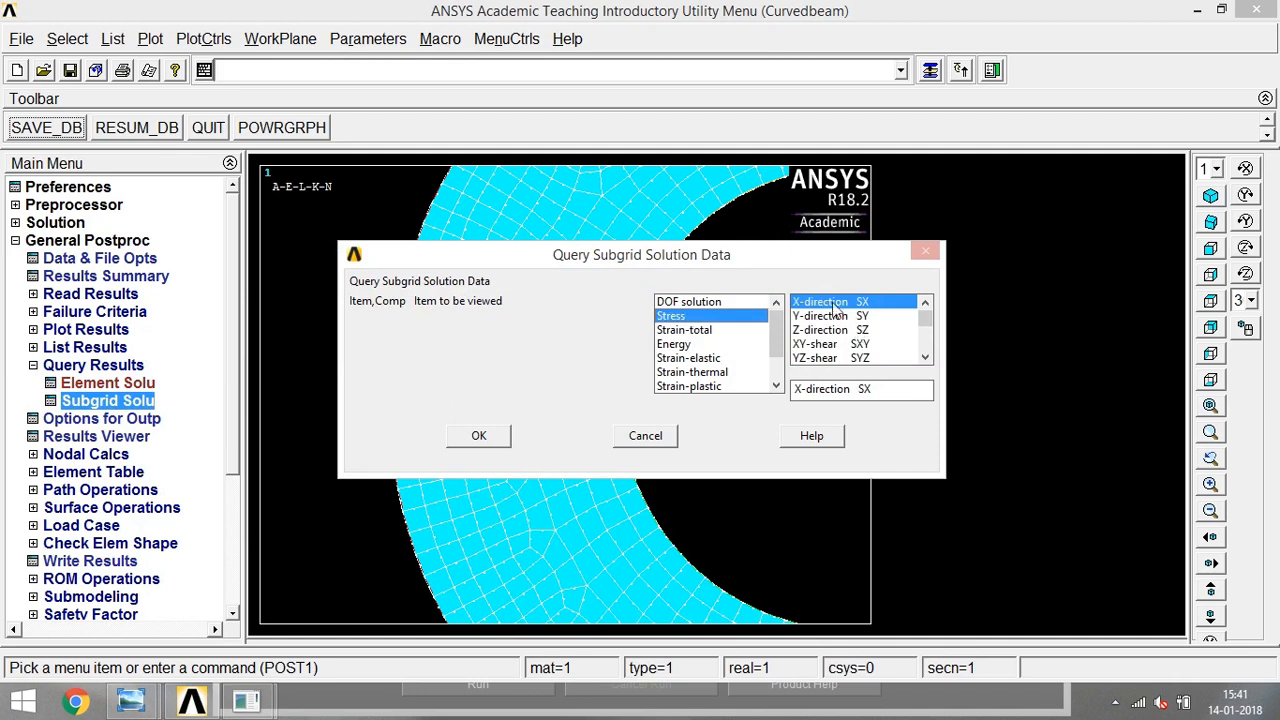
{"action": "left_click", "coordinate": [831, 316]}
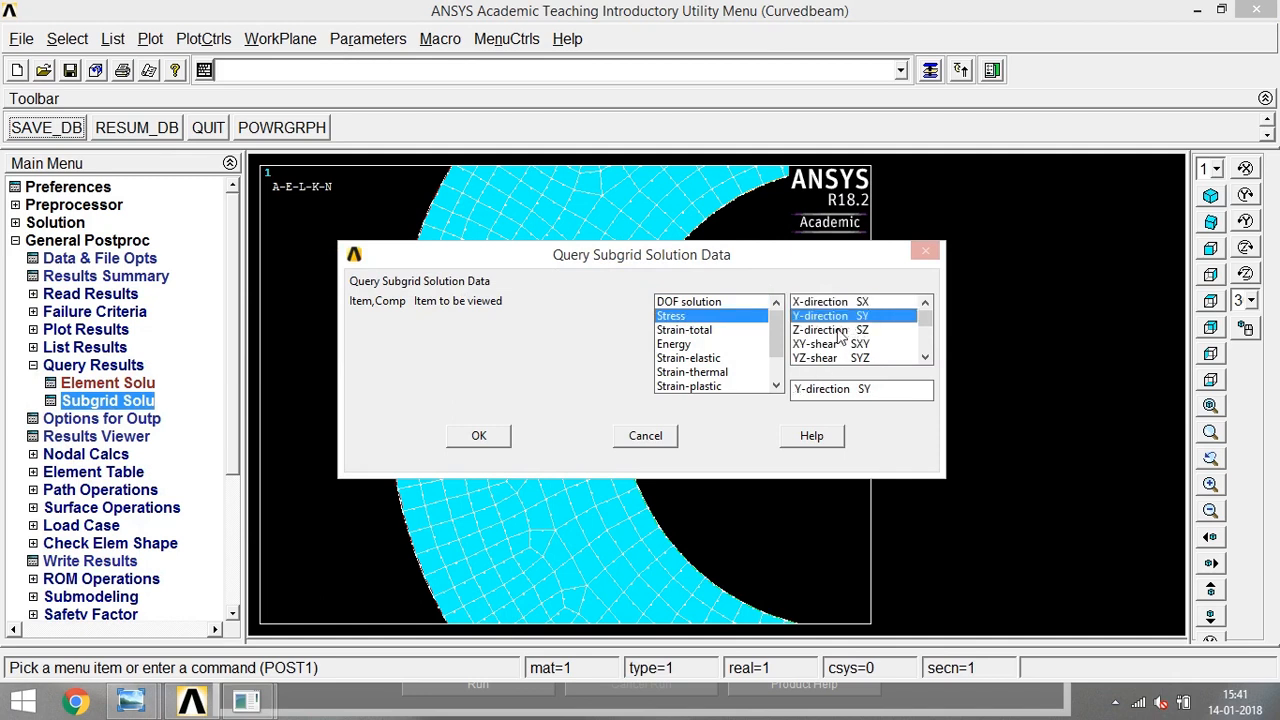
{"action": "left_click", "coordinate": [479, 436]}
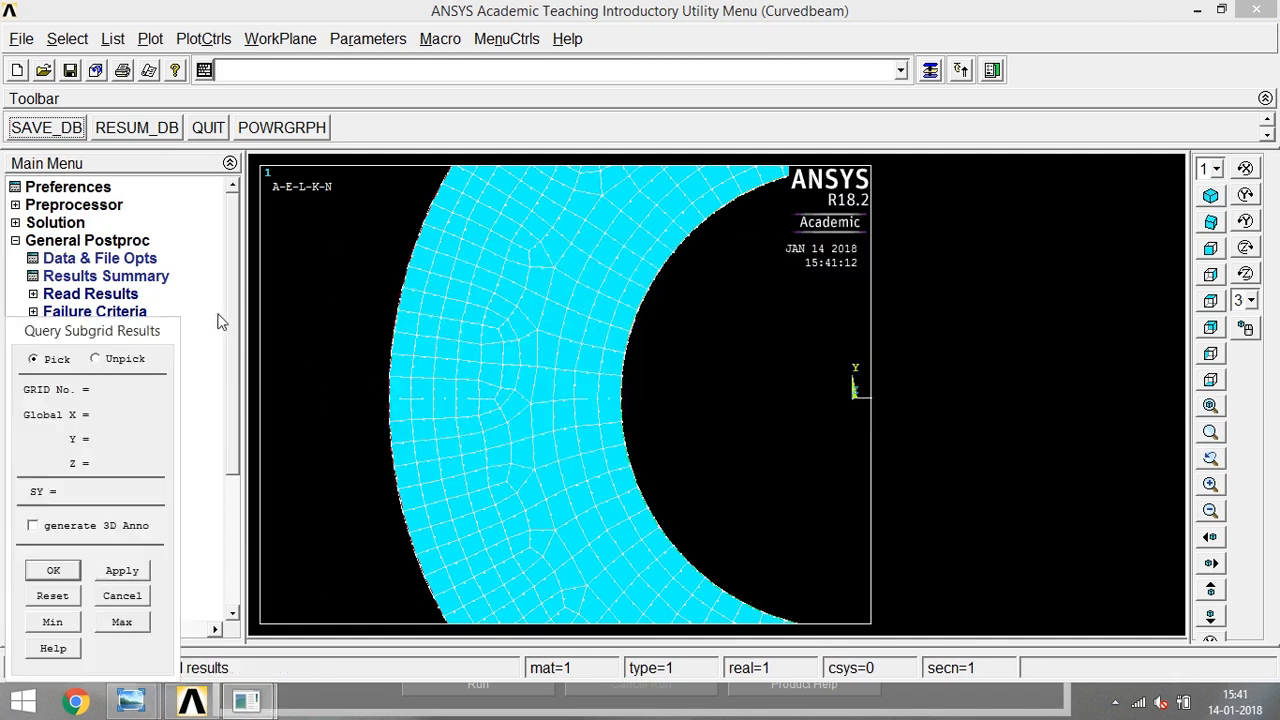
{"action": "left_click", "coordinate": [150, 38]}
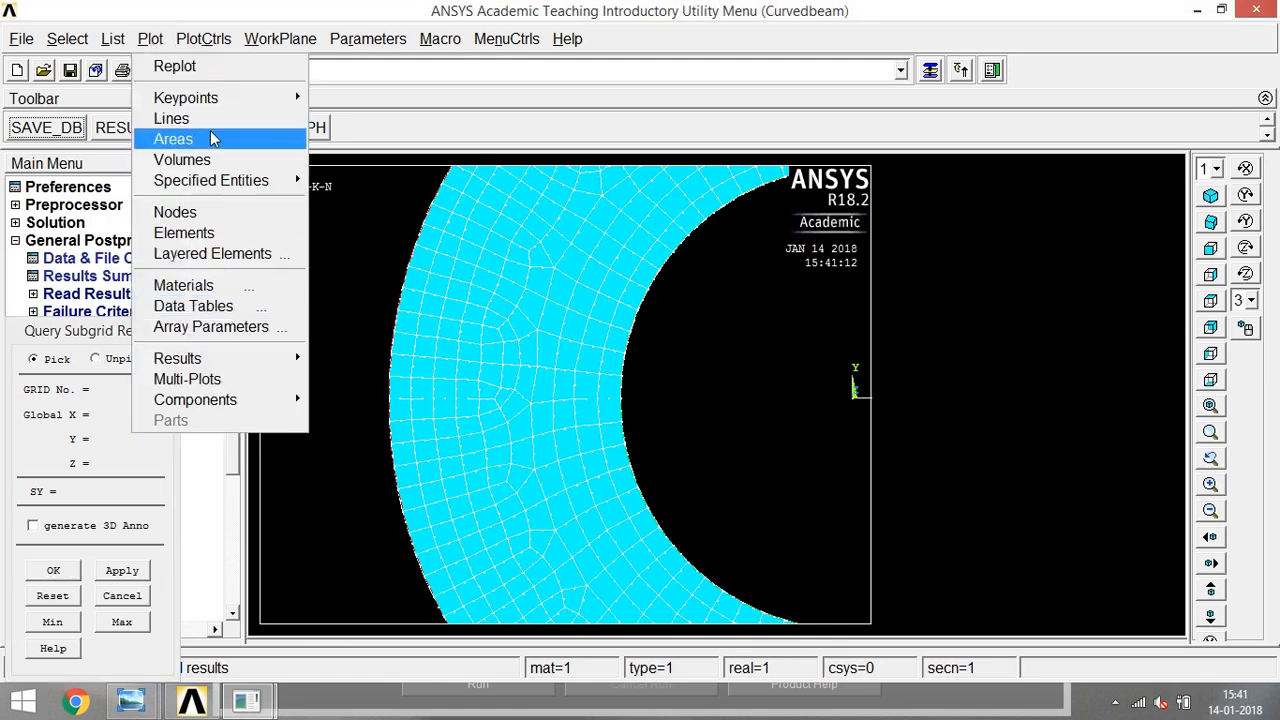
{"action": "left_click", "coordinate": [180, 119]}
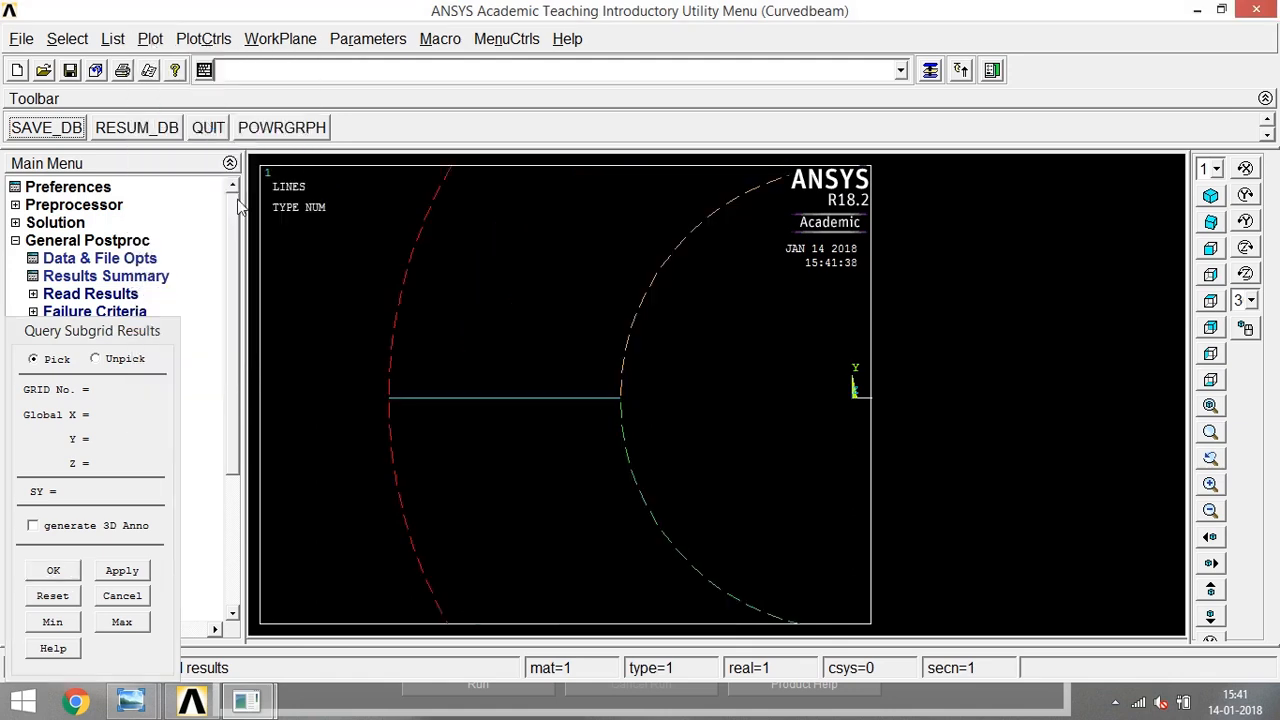
- Query SY at the inner and outer ends of the cross-section line, at three points between them, and at one point above it
{"action": "left_click", "coordinate": [620, 398]}
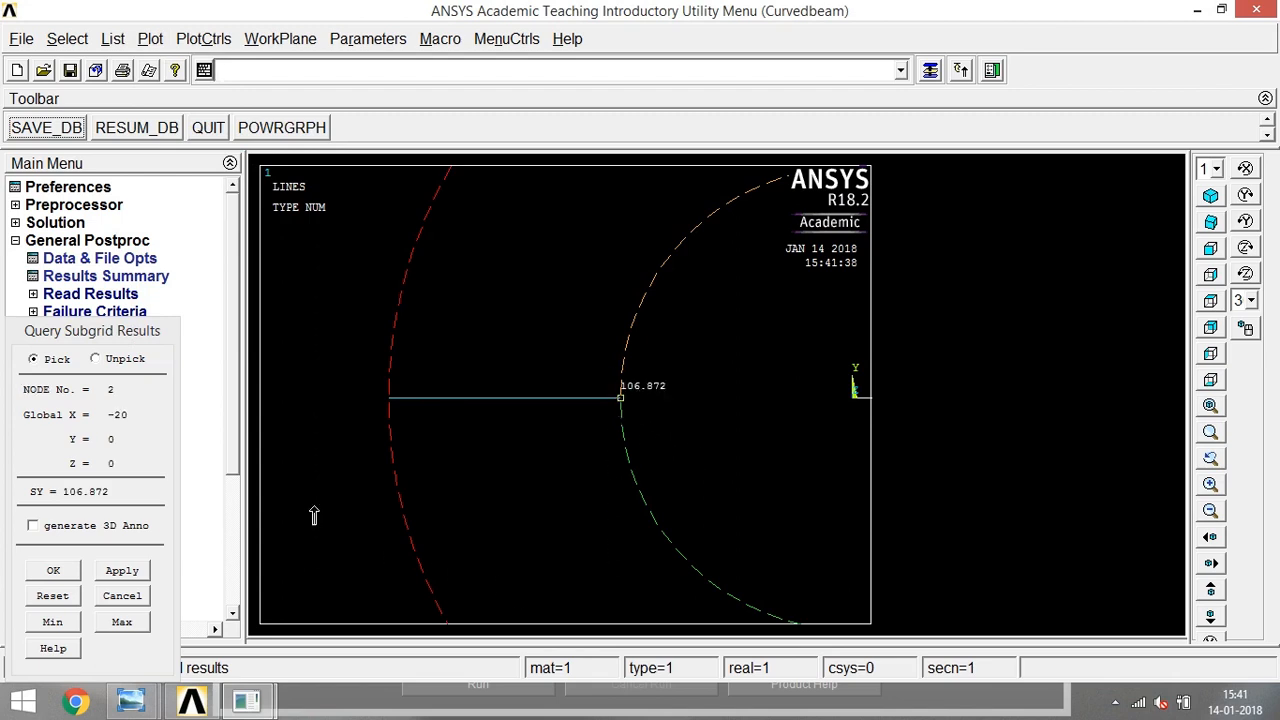
{"action": "left_click", "coordinate": [388, 400]}
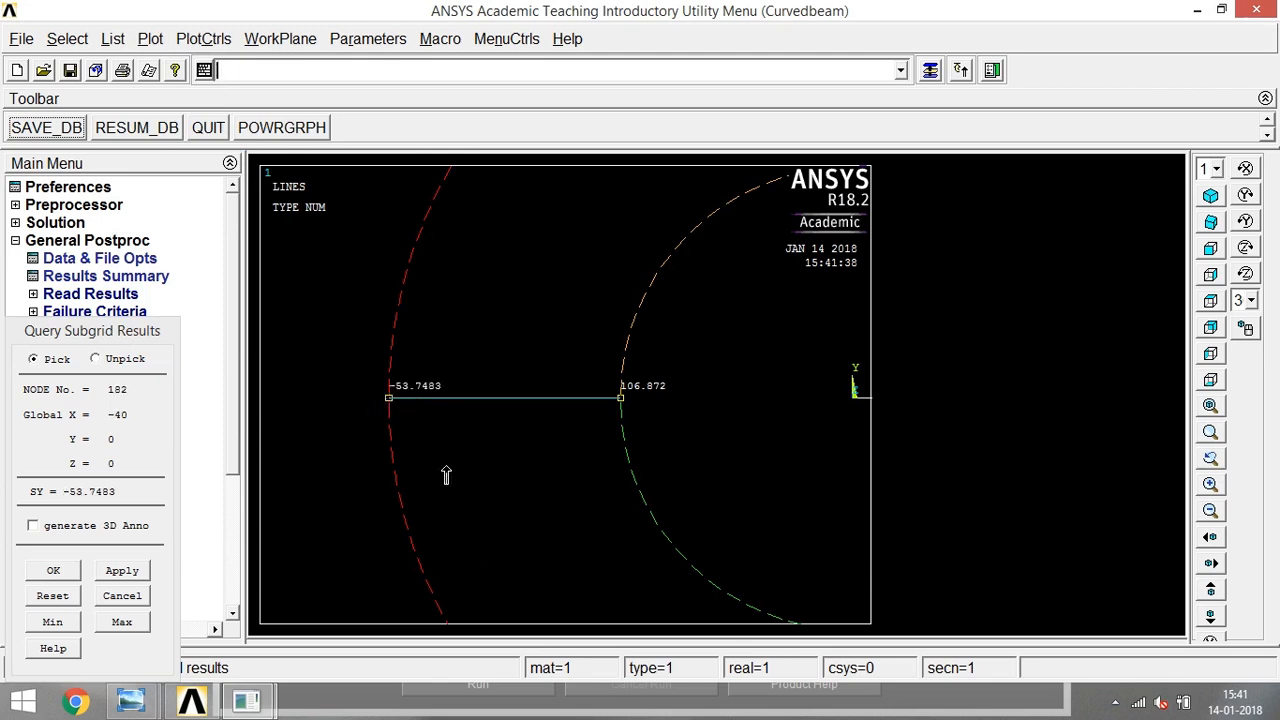
{"action": "left_click", "coordinate": [500, 404]}
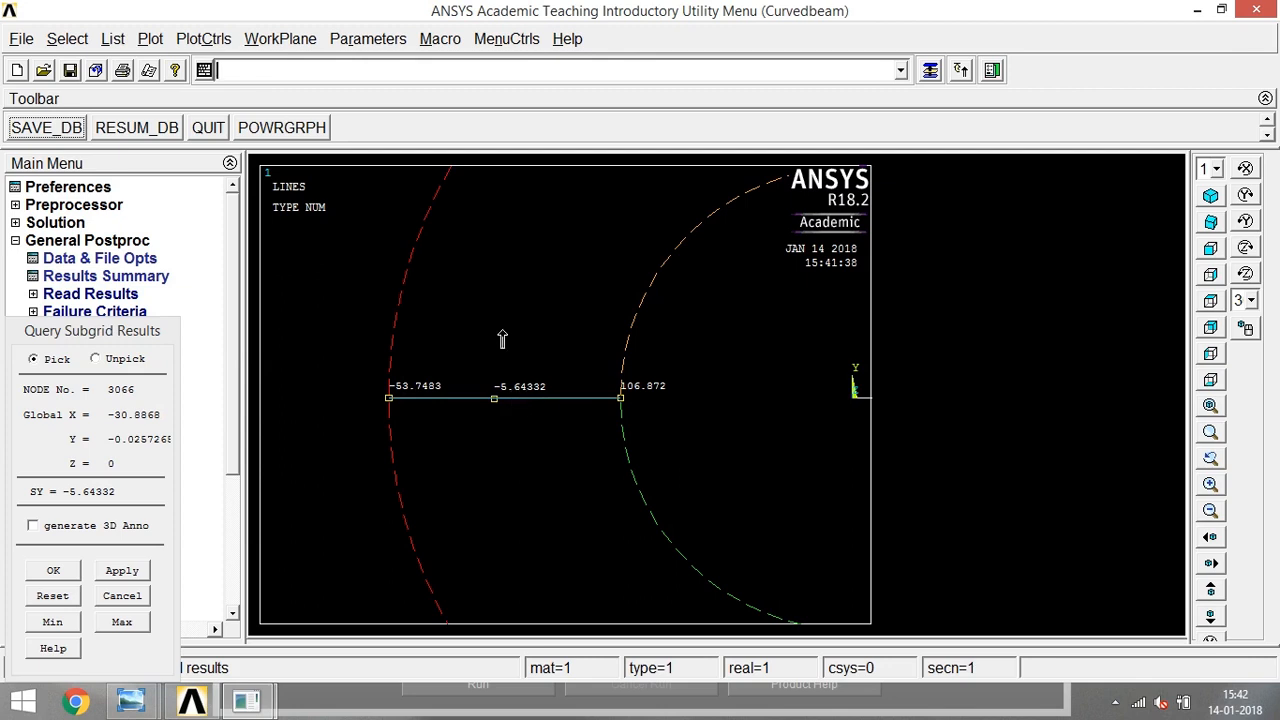
{"action": "left_click", "coordinate": [553, 401]}
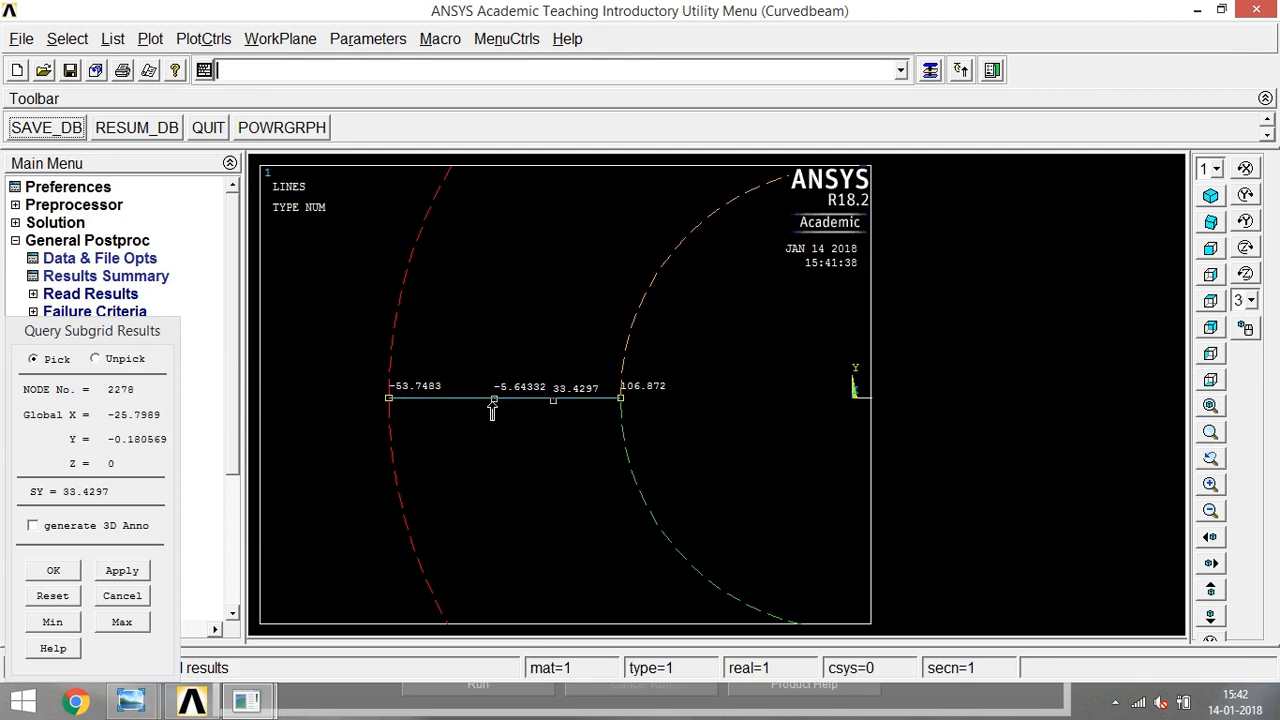
{"action": "left_click", "coordinate": [436, 401]}
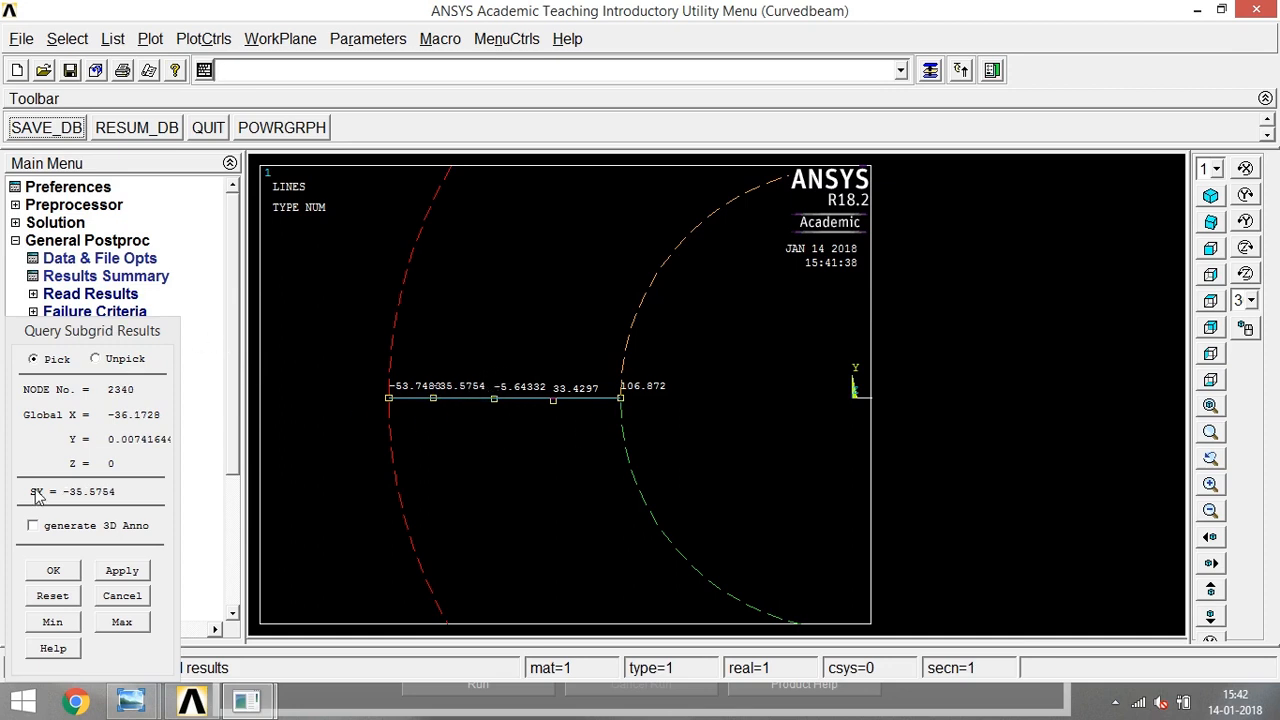
{"action": "left_click", "coordinate": [505, 259]}
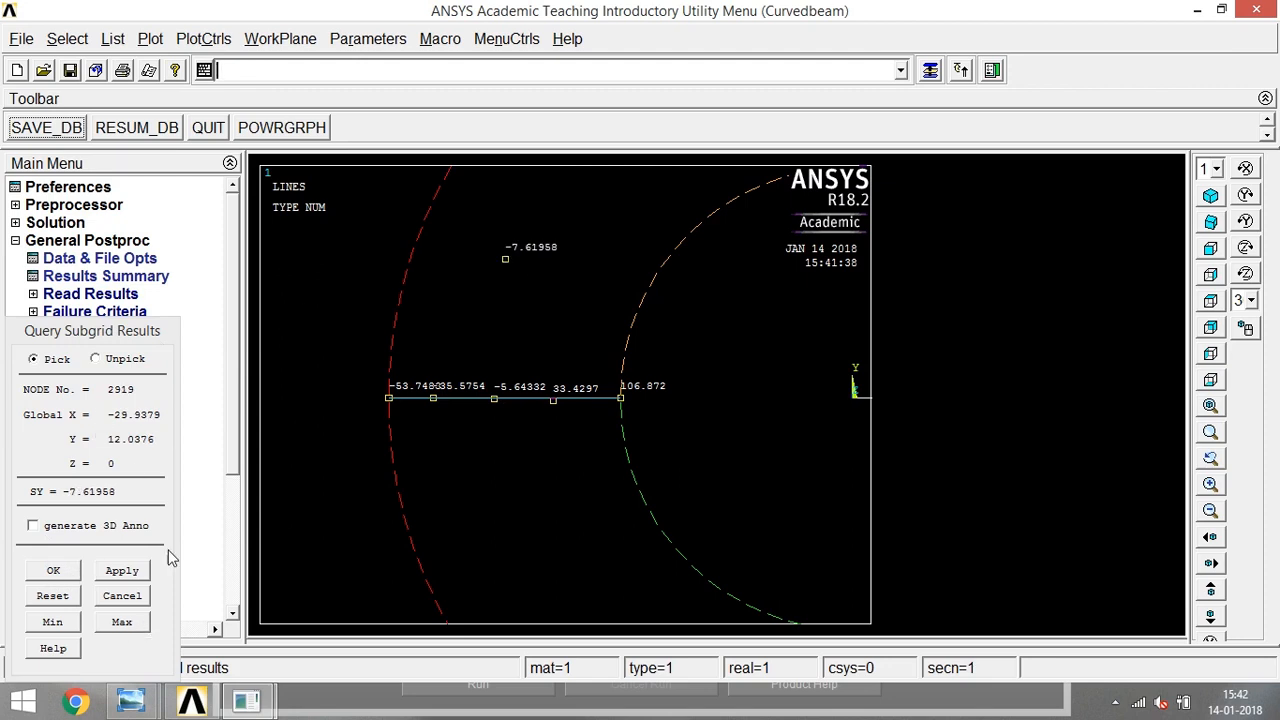